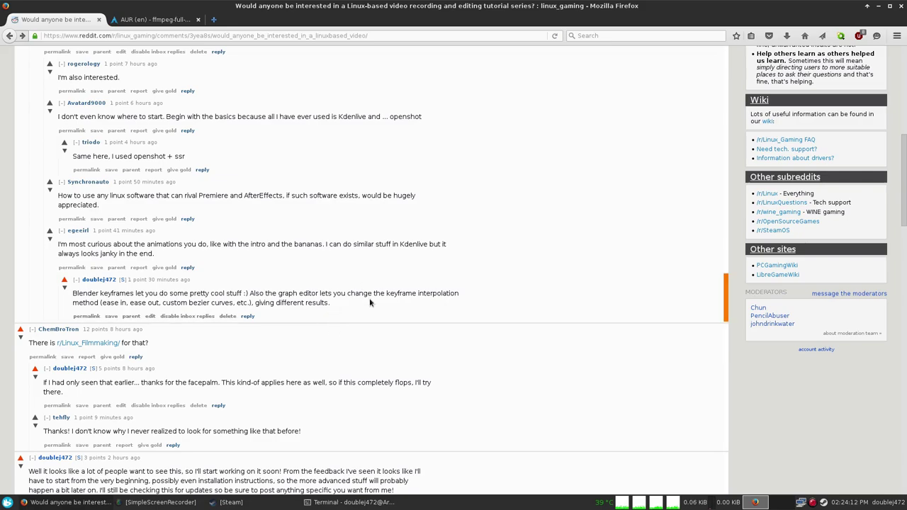
- Skim the comments in the Reddit thread about a Linux video tutorial series, and minimize the browser and terminal windows
scroll(443, 248, down, 4)
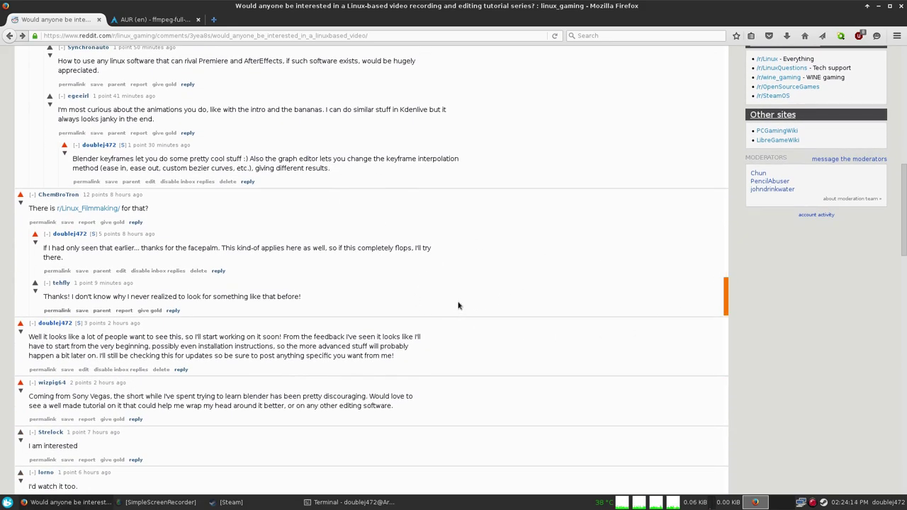
scroll(490, 276, down, 3)
scroll(482, 256, up, 4)
scroll(483, 256, up, 13)
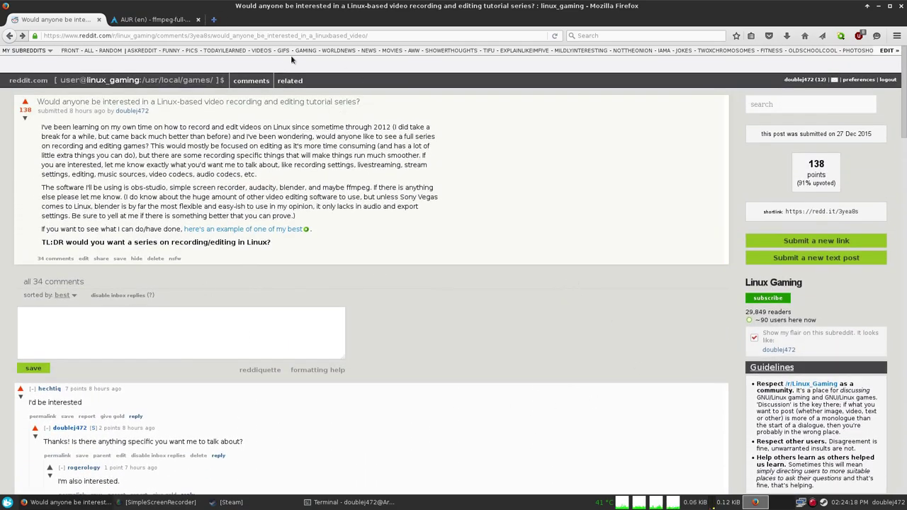
click(879, 10)
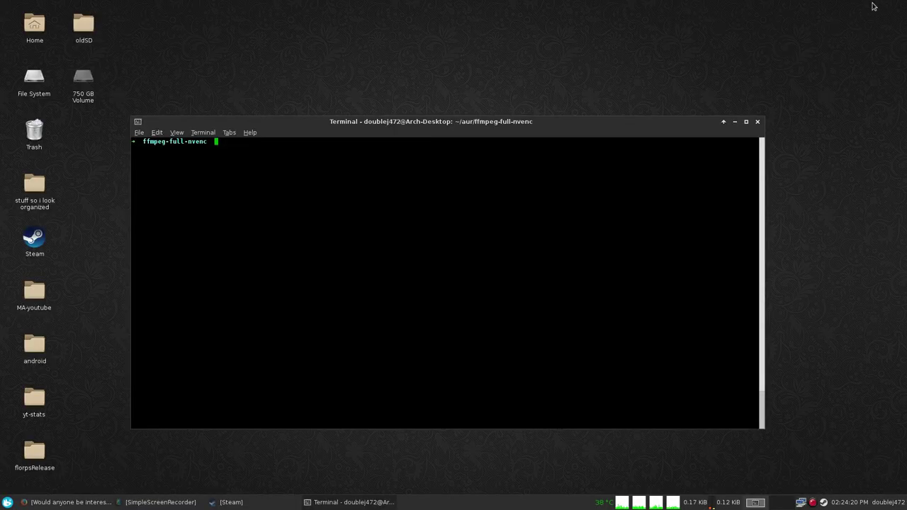
click(736, 120)
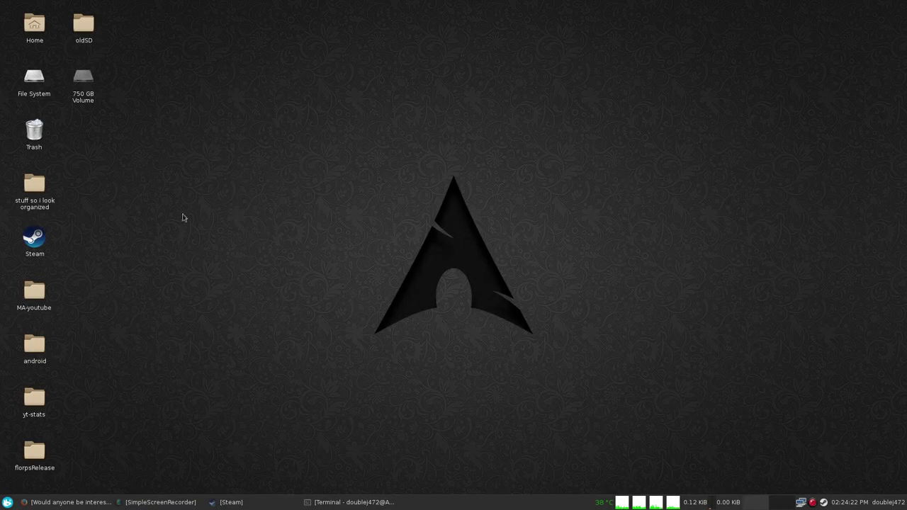
- Bring back the browser and open the bookmarked SimpleScreenRecorder download page in a new tab by looking up "simple"
click(99, 502)
click(220, 18)
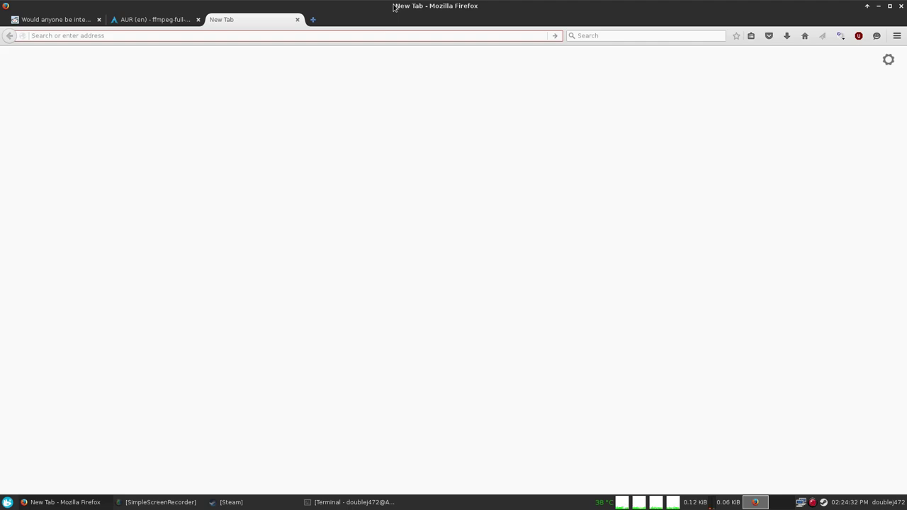
text(simple)
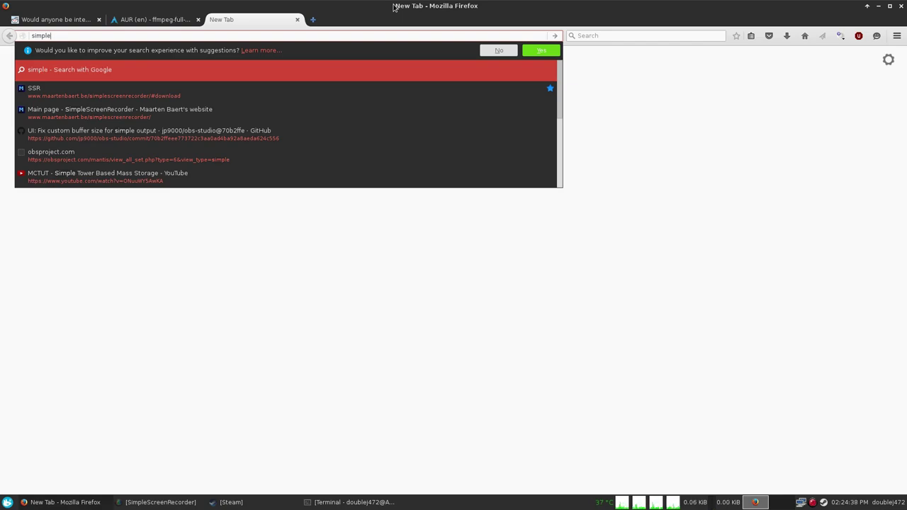
click(196, 91)
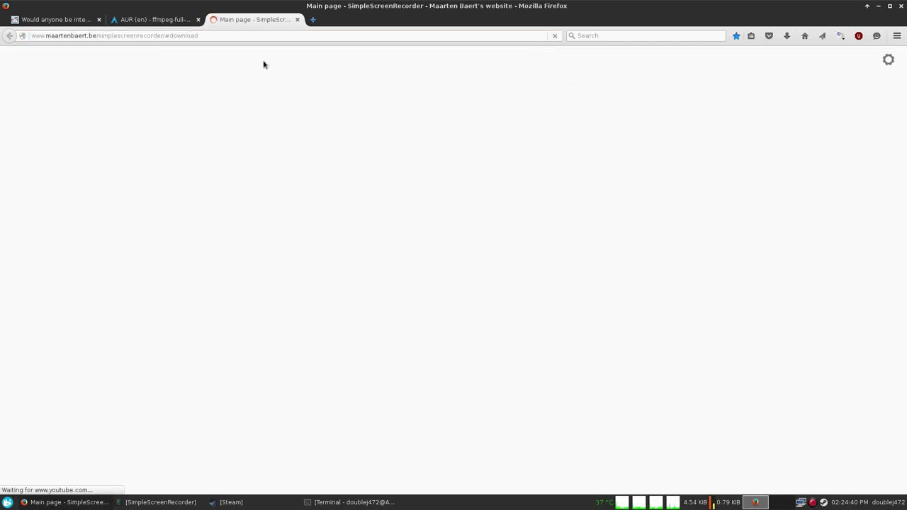
- Examine the site header, the "What is SimpleScreenRecorder?" section and its input selection page screenshot
scroll(906, 270, up, 10)
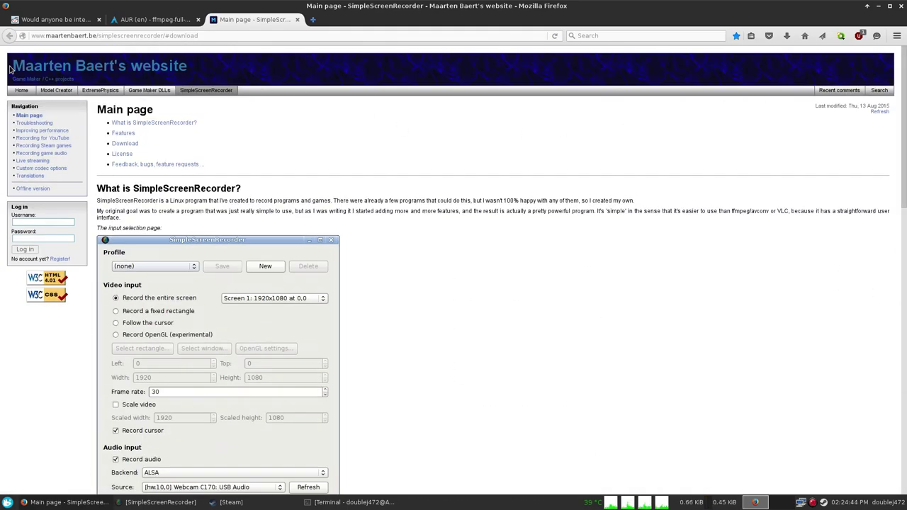
drag(10, 68, 113, 65)
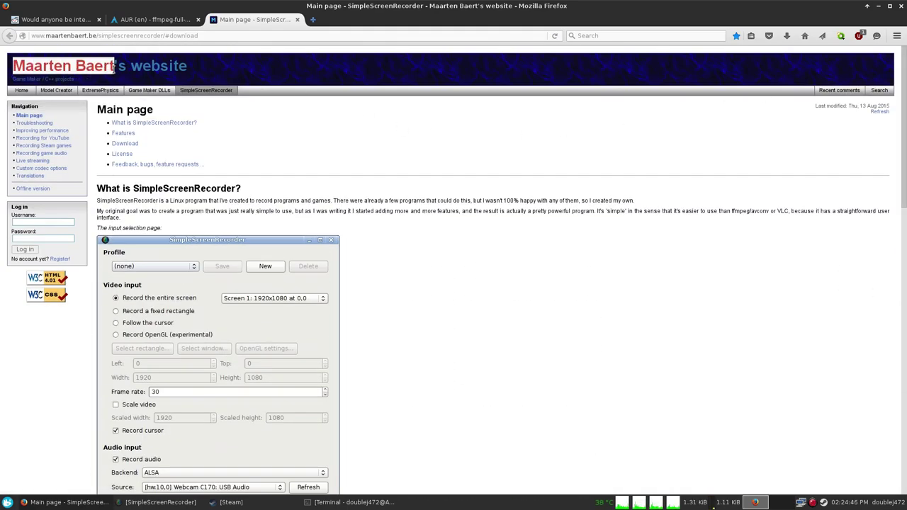
click(91, 78)
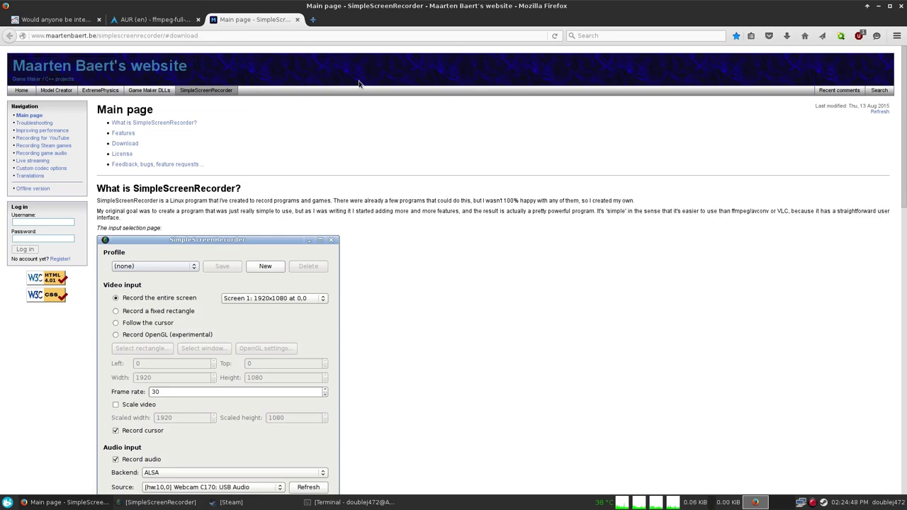
scroll(426, 127, down, 3)
scroll(480, 149, down, 1)
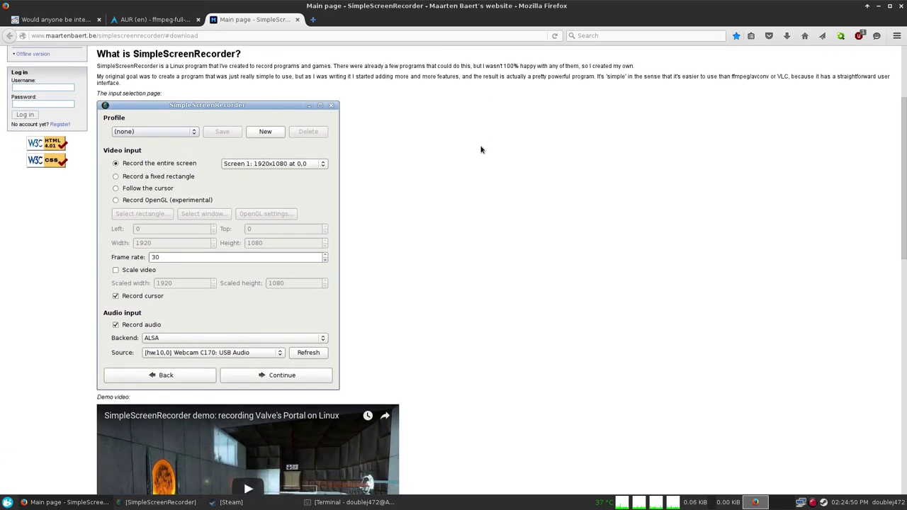
scroll(528, 177, up, 4)
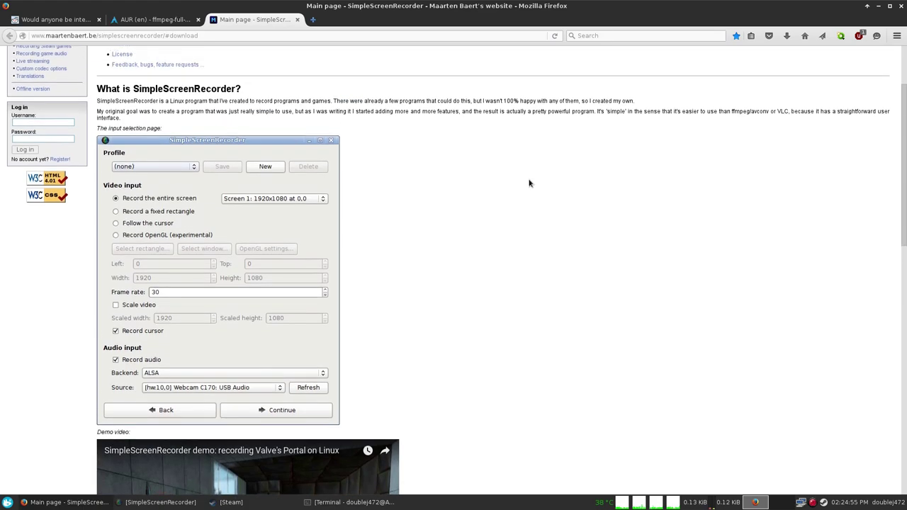
scroll(513, 185, down, 3)
scroll(391, 186, up, 1)
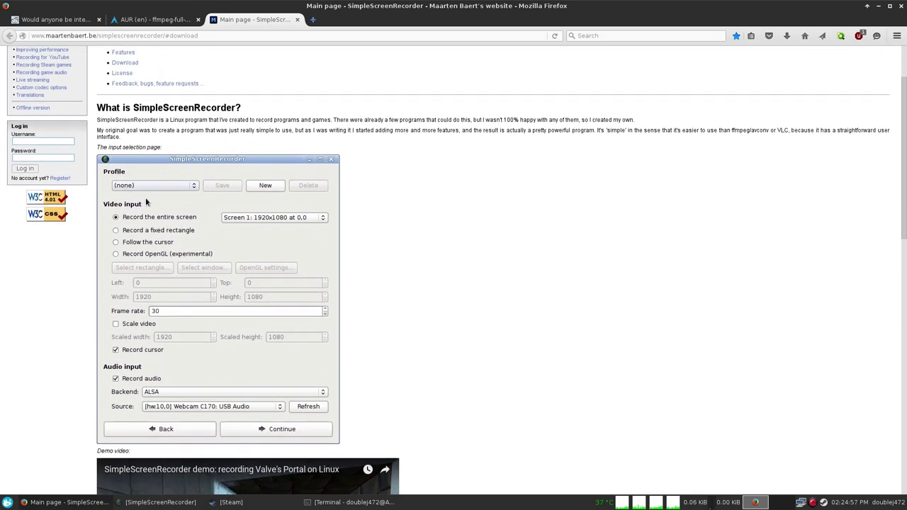
scroll(333, 224, down, 2)
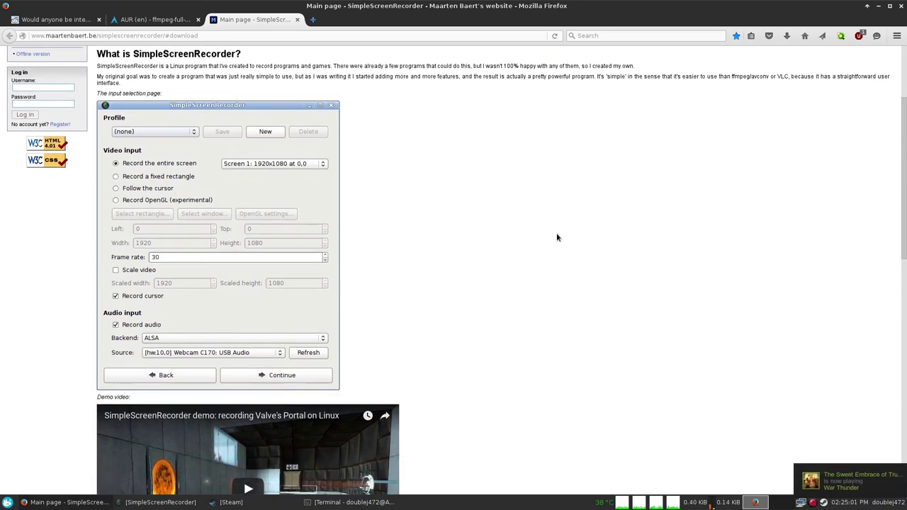
- Review the Features list on the SimpleScreenRecorder page, including the experimental live streaming entry
scroll(550, 240, down, 10)
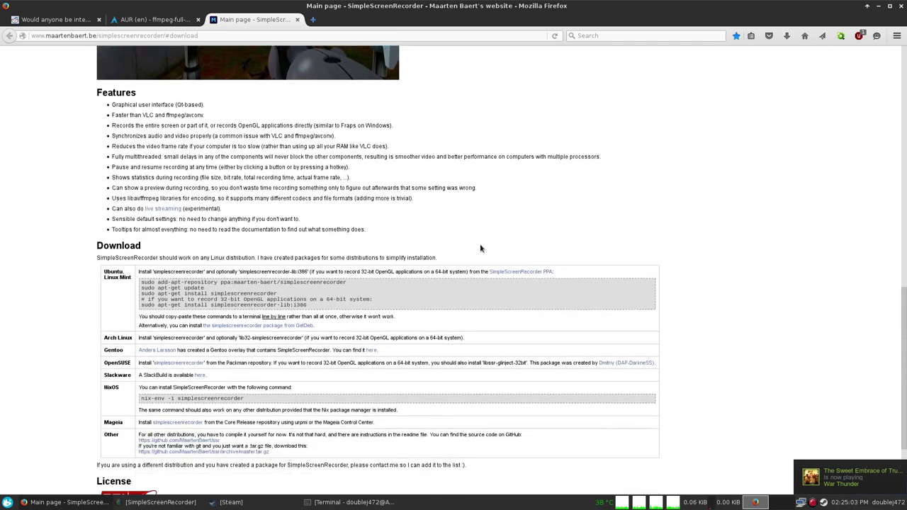
click(65, 36)
click(627, 158)
scroll(553, 170, up, 1)
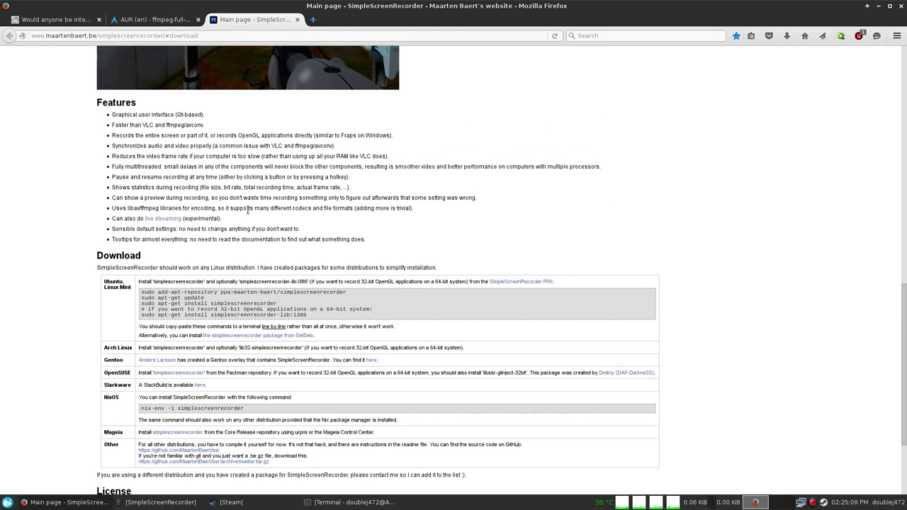
triple_click(146, 221)
click(298, 176)
scroll(449, 270, down, 3)
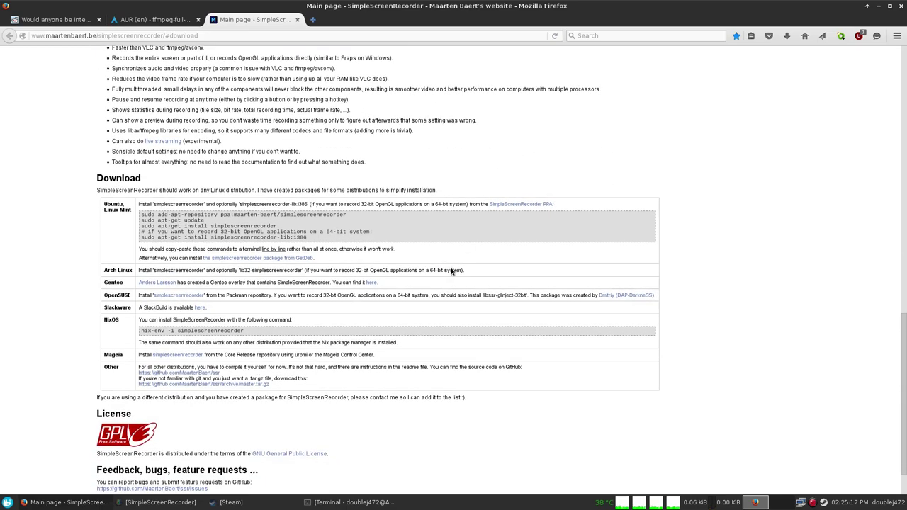
- Examine the install instructions in the Download table by highlighting the distribution rows, including Other and Arch Linux
drag(136, 154, 416, 338)
click(417, 338)
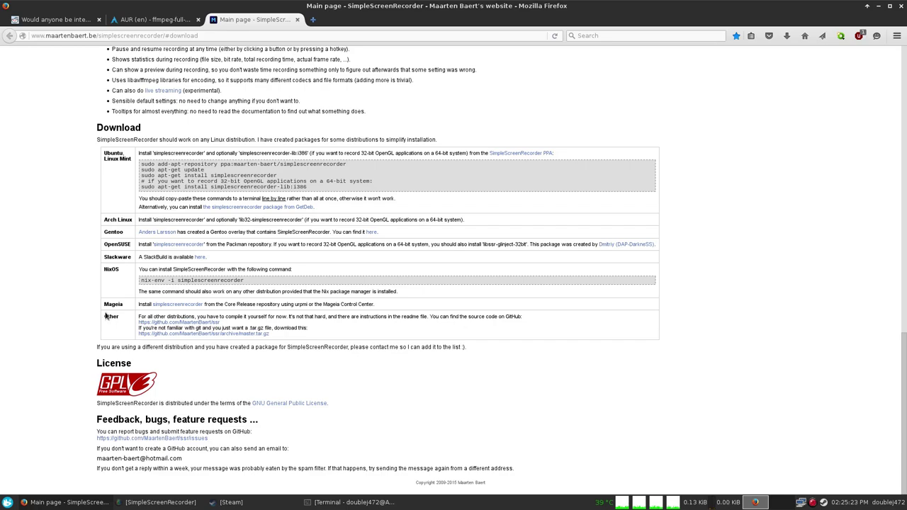
drag(103, 316, 307, 341)
click(307, 342)
drag(102, 221, 472, 224)
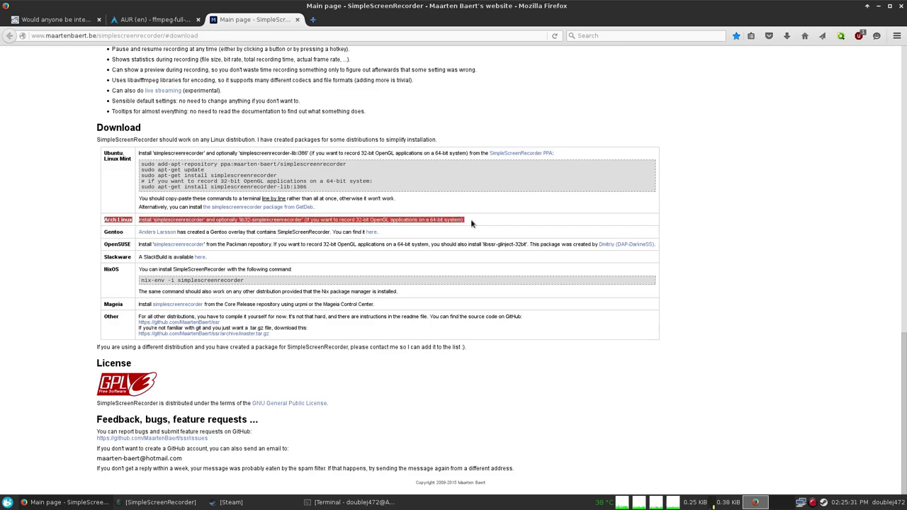
click(459, 224)
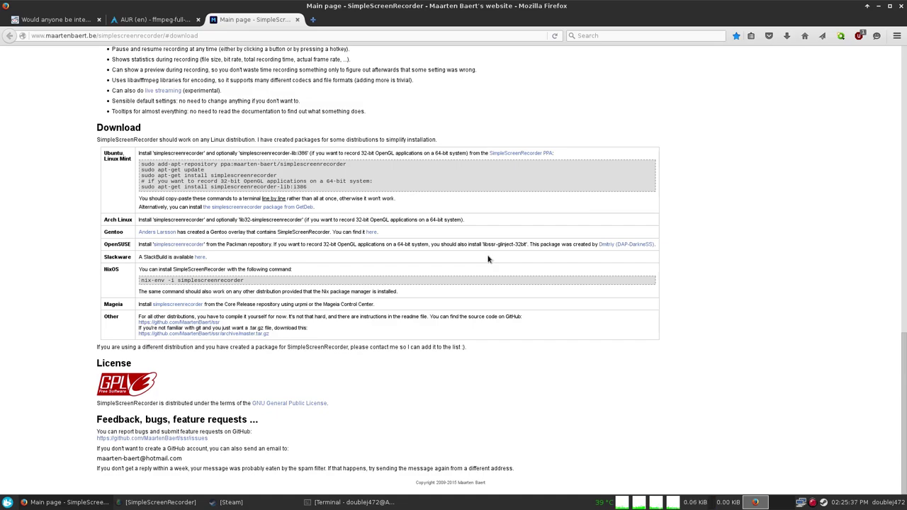
- Launch simplescreenrecorder, continue past its welcome page to the input settings, and reposition the window over the browser
key(alt+F2)
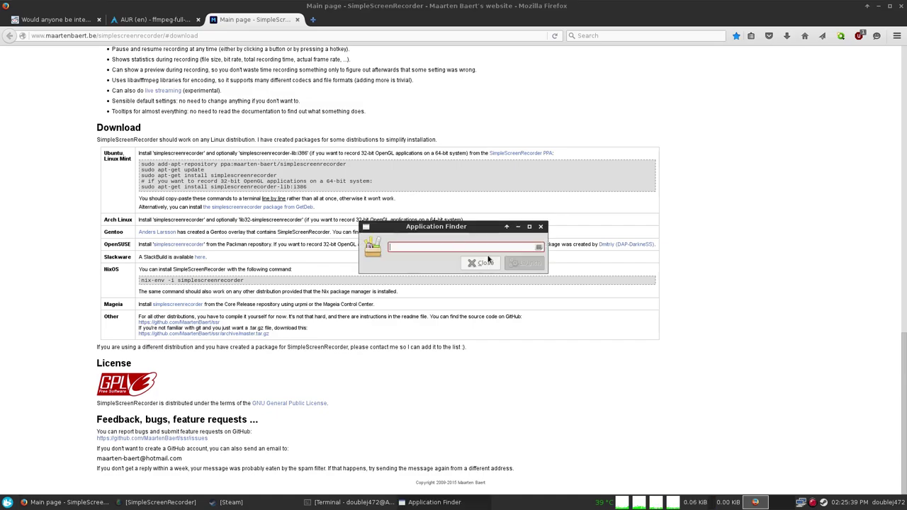
text(simplescreenrecorder)
key(Return)
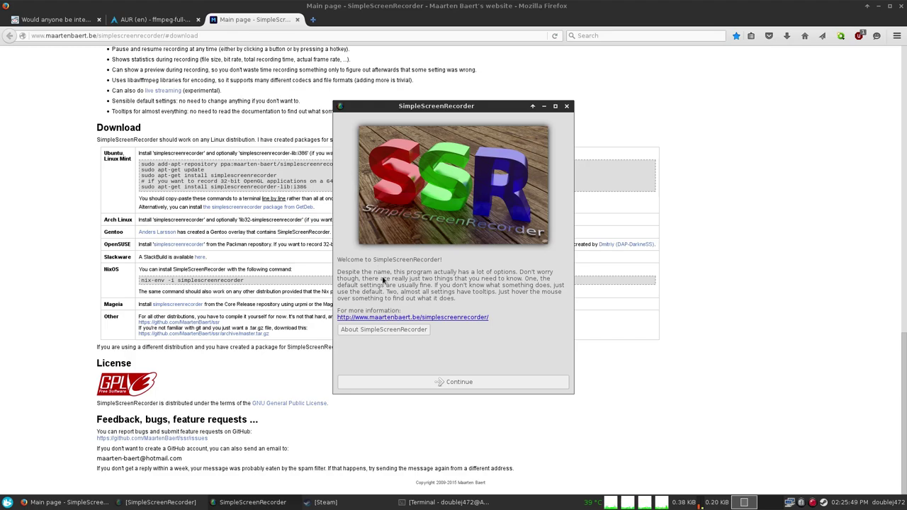
click(467, 383)
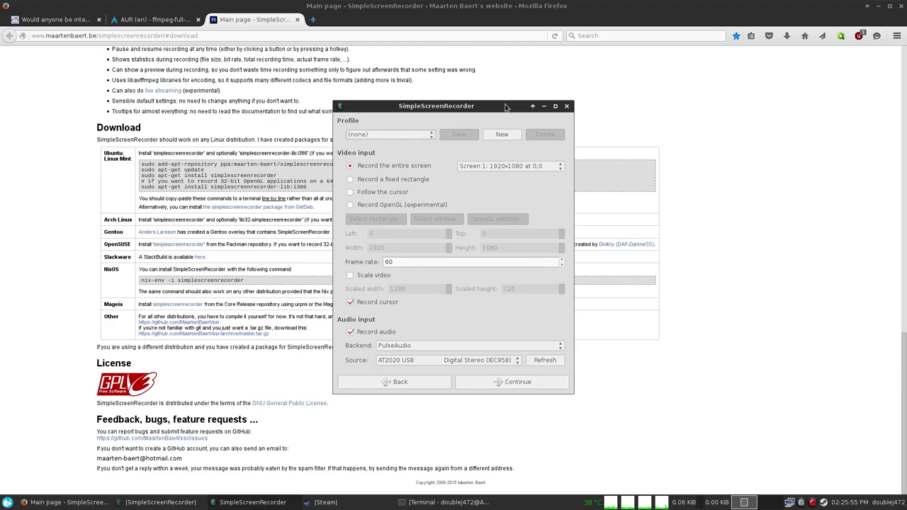
drag(509, 105, 558, 86)
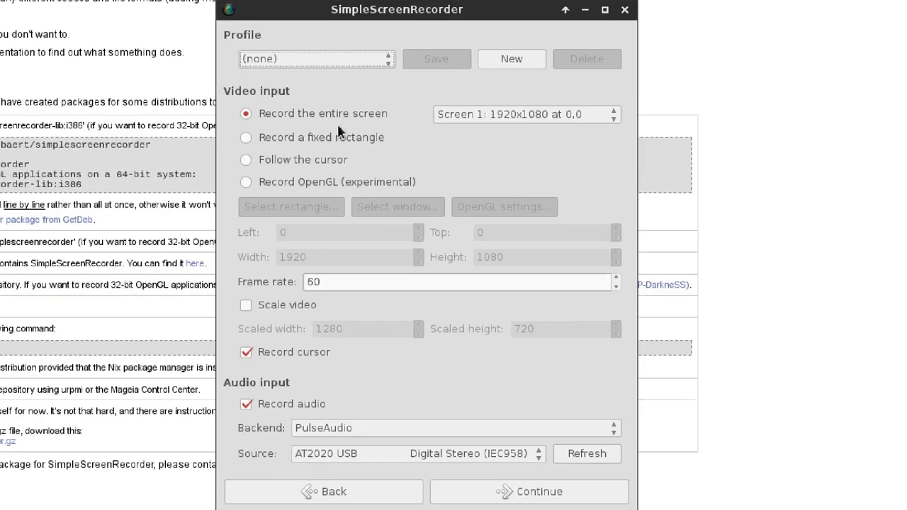
- Try the different video input modes and return to recording the entire screen on Screen 1: 1920x1080 at 0,0
click(356, 113)
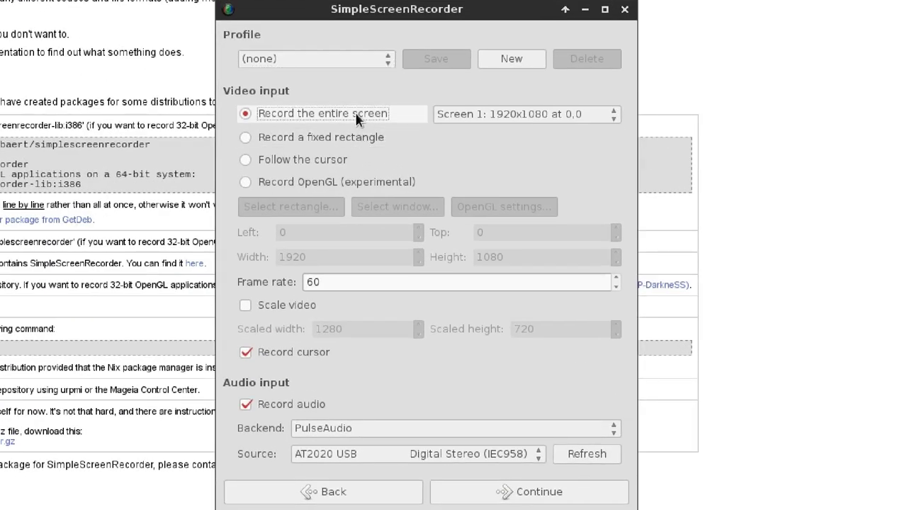
click(362, 139)
click(350, 159)
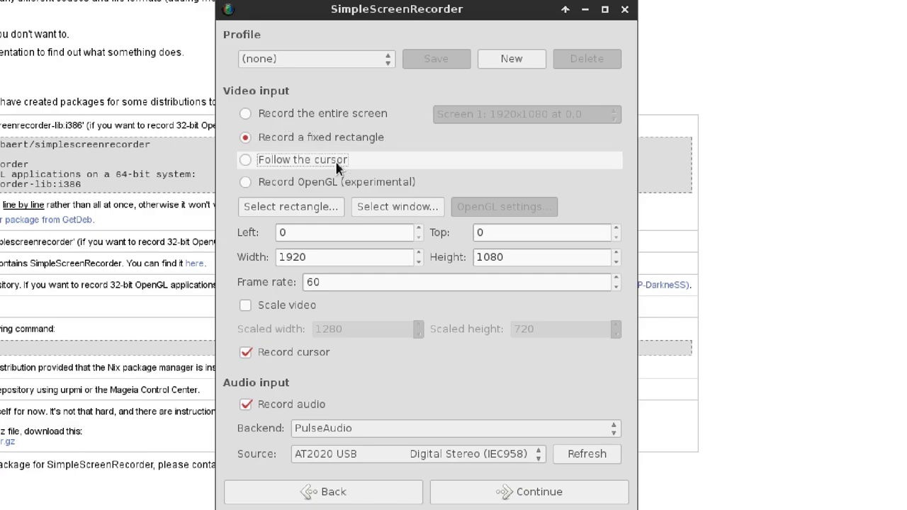
click(368, 185)
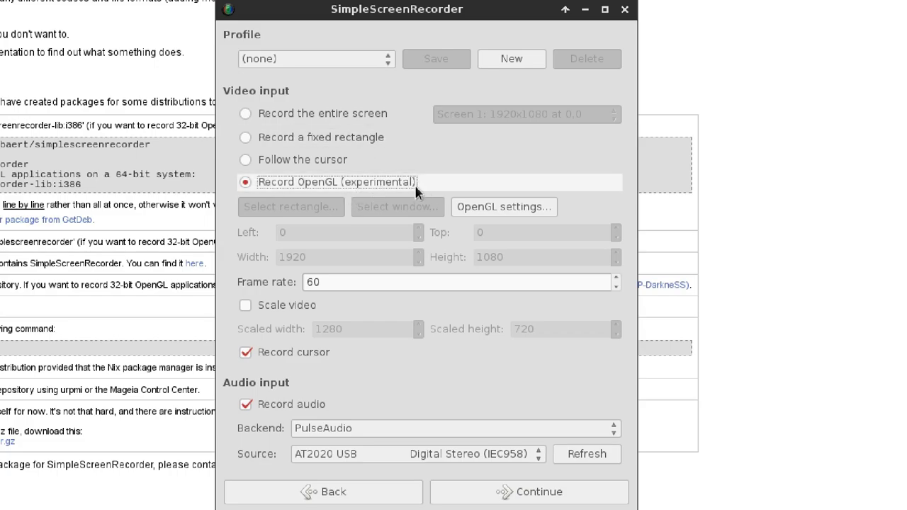
click(369, 114)
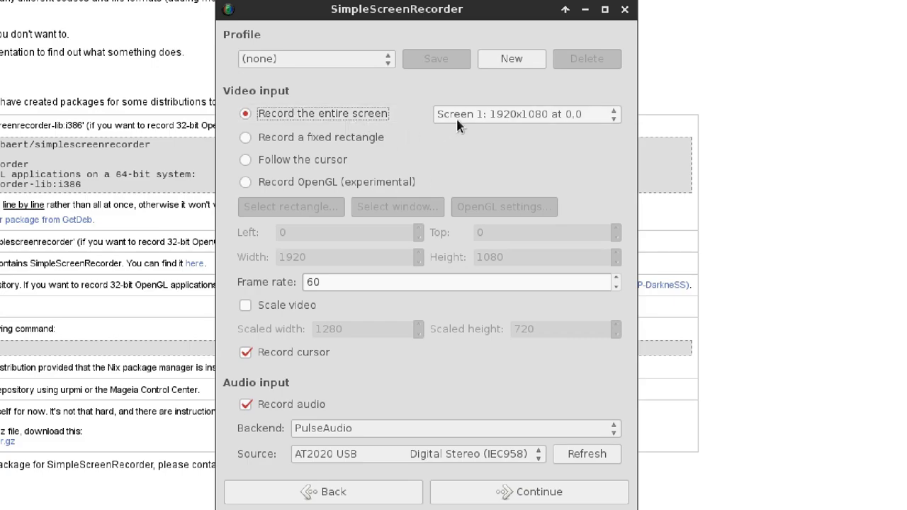
click(465, 116)
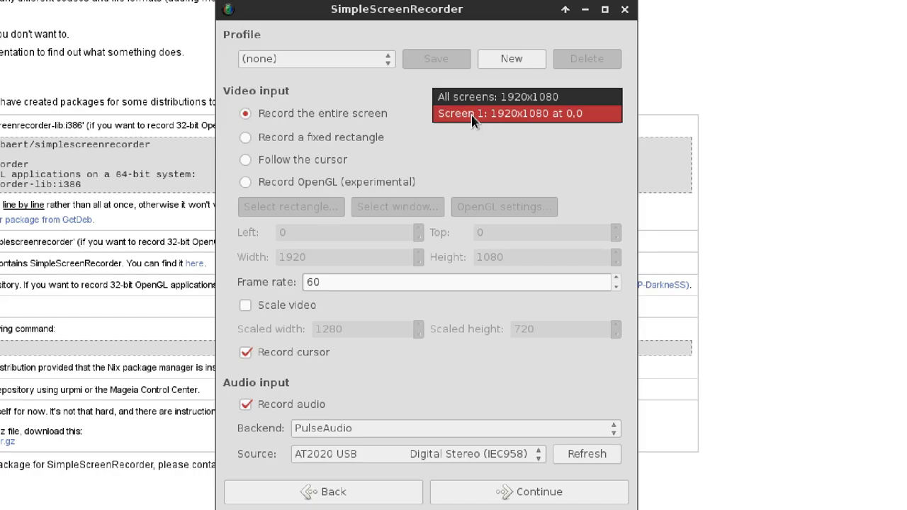
click(471, 115)
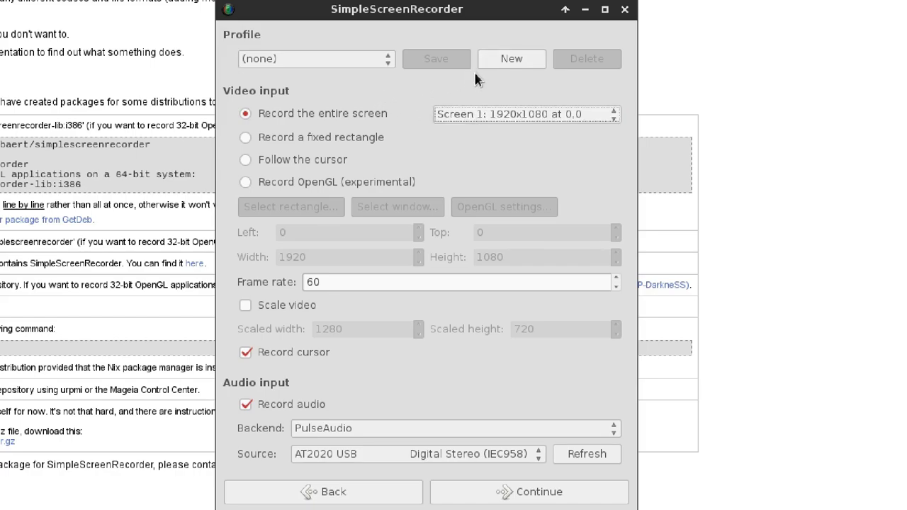
- Switch to recording a fixed rectangle and fit it to the browser window, first without and finally with its title bar
click(394, 136)
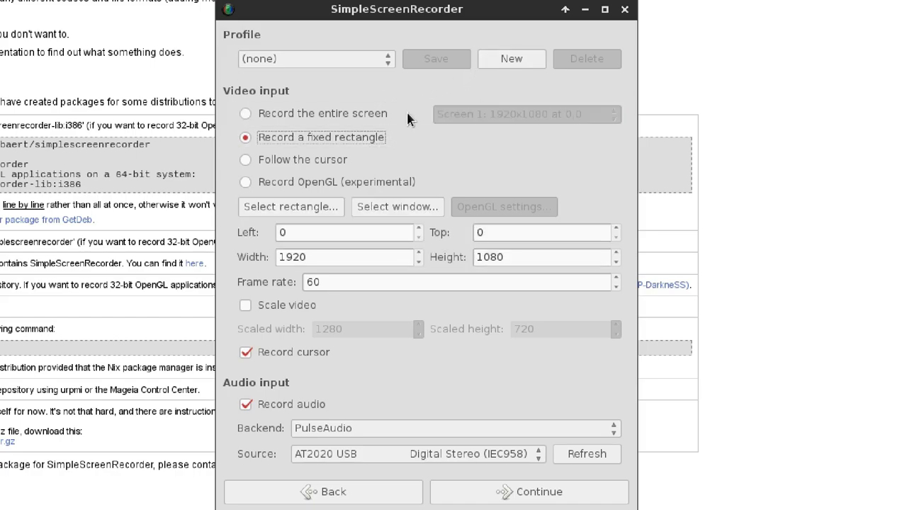
click(398, 206)
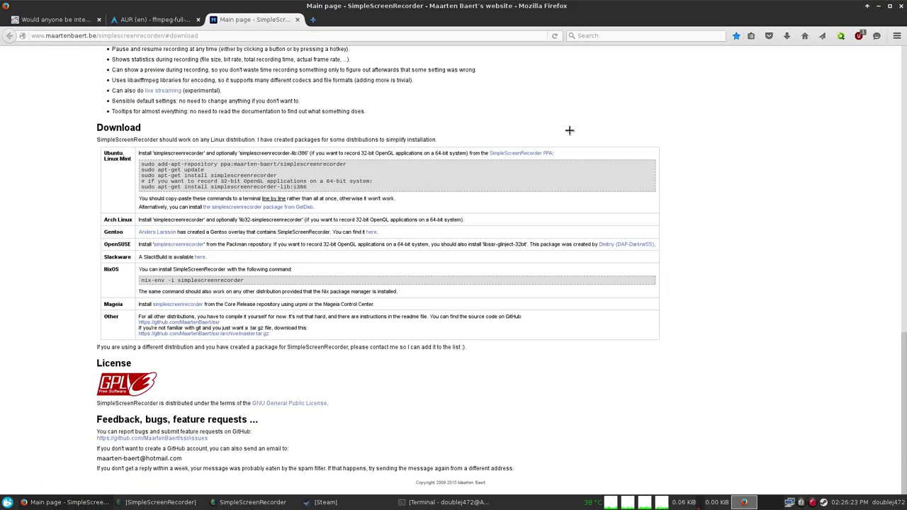
click(426, 147)
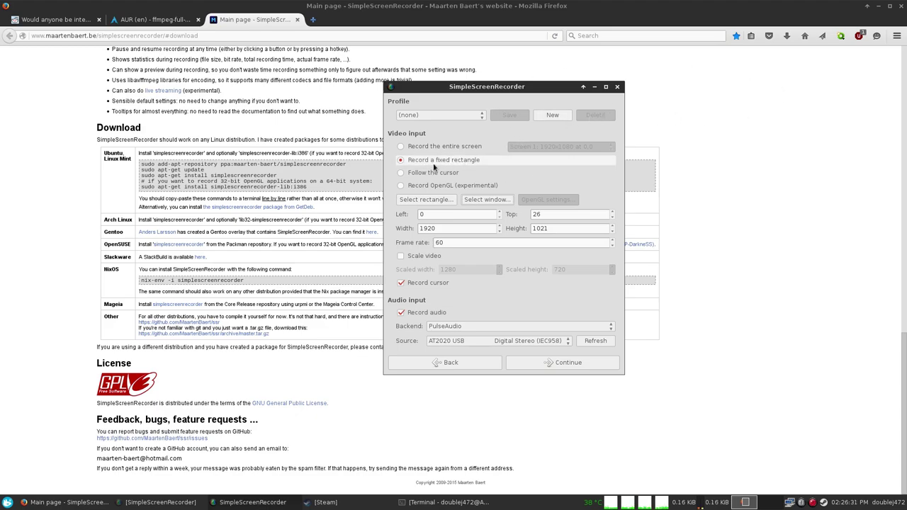
click(487, 199)
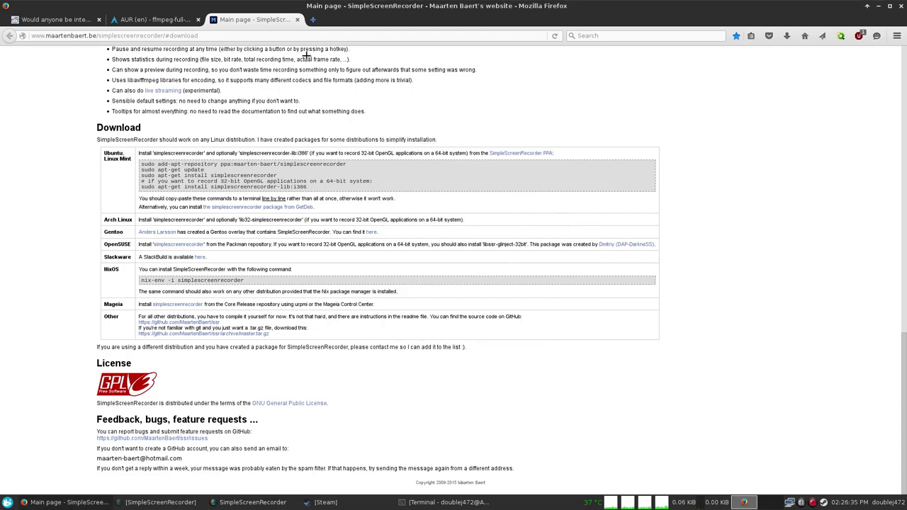
click(346, 8)
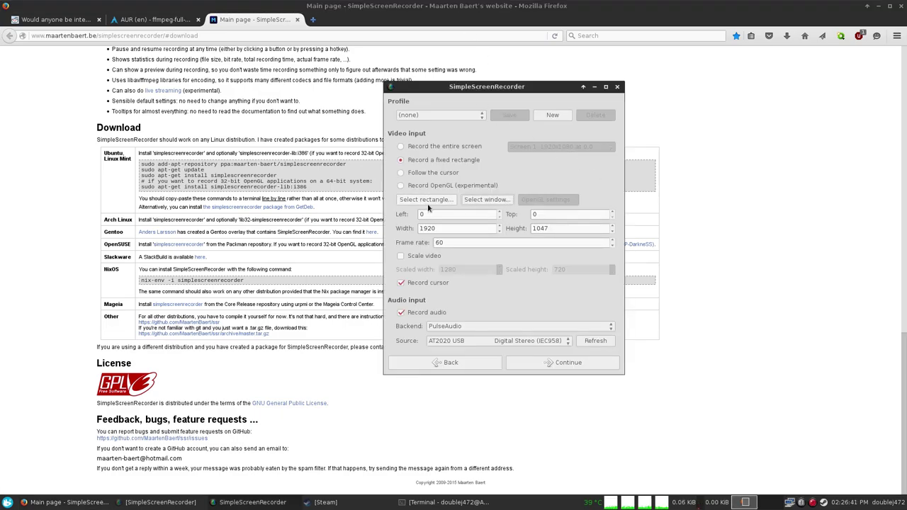
- Try the Follow the cursor mode, switch the video input to Record OpenGL (experimental), and open the OpenGL settings
click(435, 174)
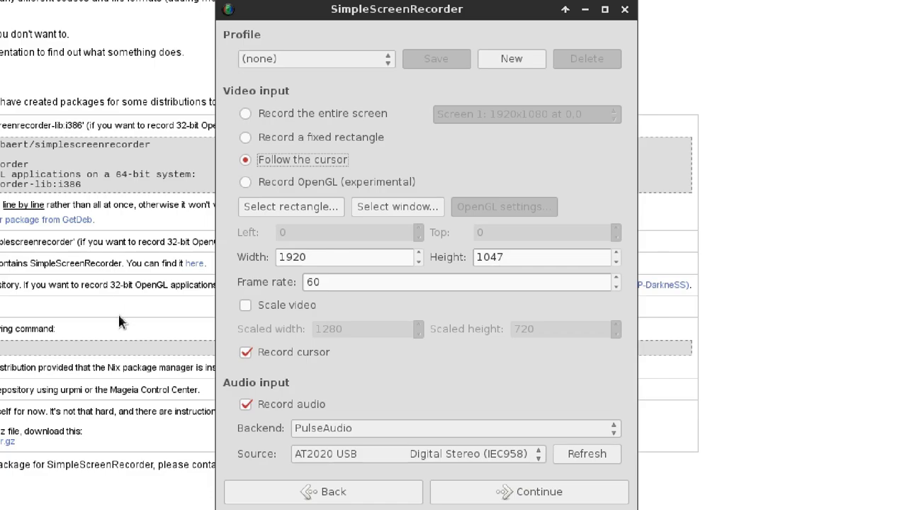
click(417, 183)
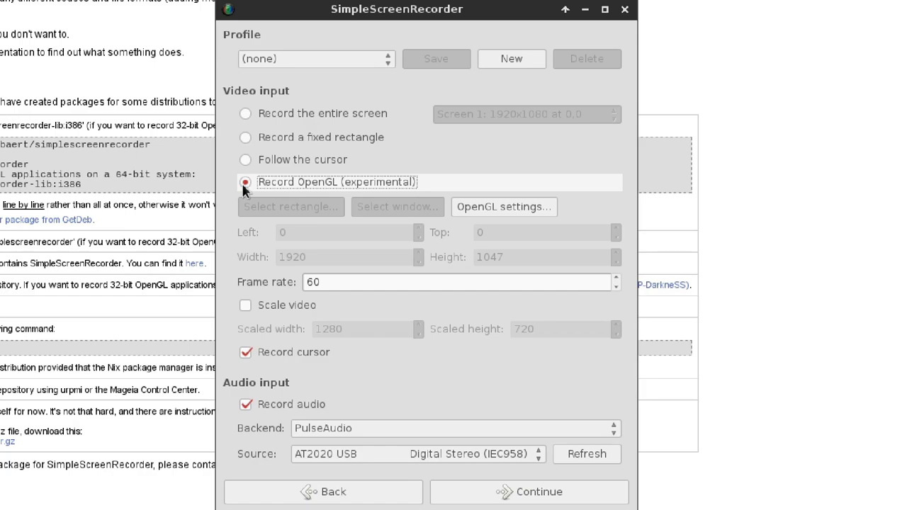
click(514, 210)
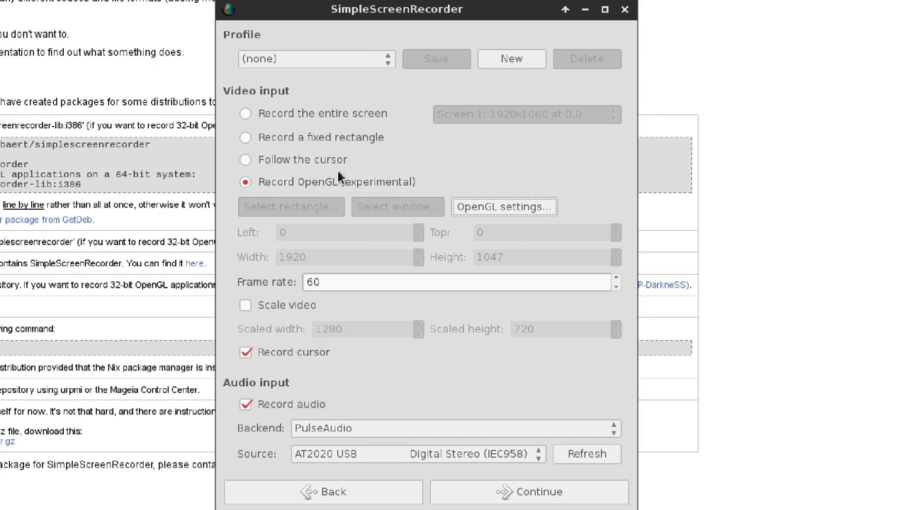
click(526, 207)
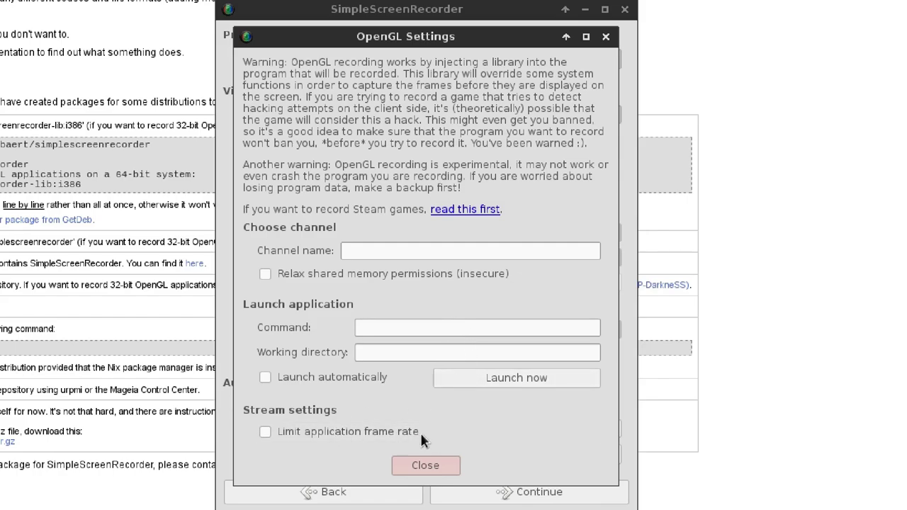
- Set the OpenGL launch command to minecraft, leave automatic launching off, launch the game immediately, and close the settings
click(375, 328)
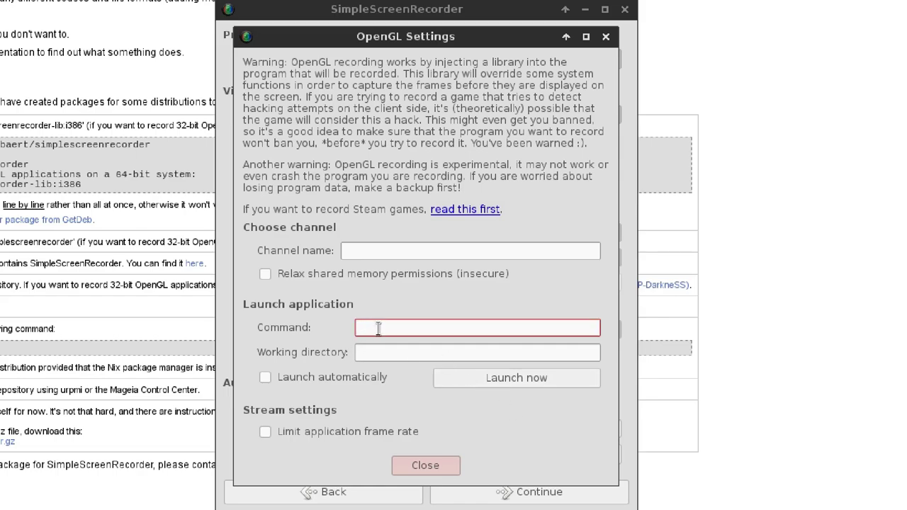
text(minecraft)
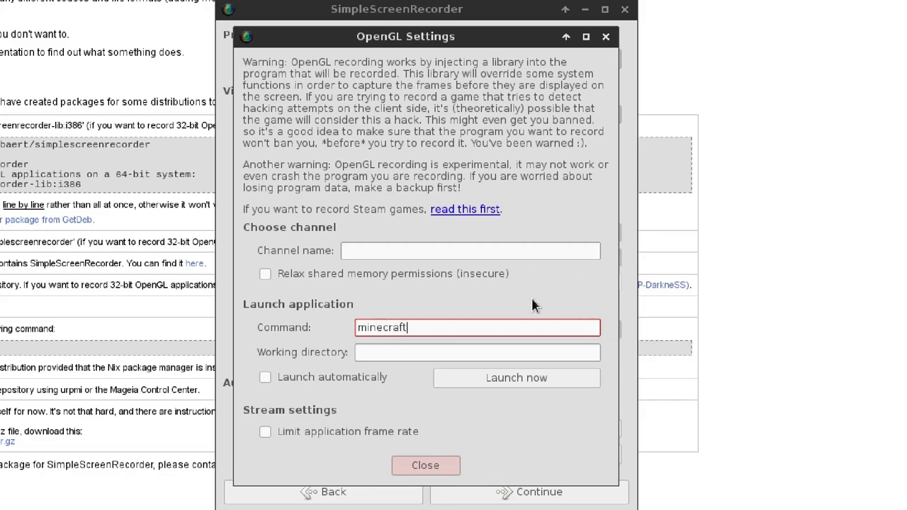
click(440, 354)
click(364, 374)
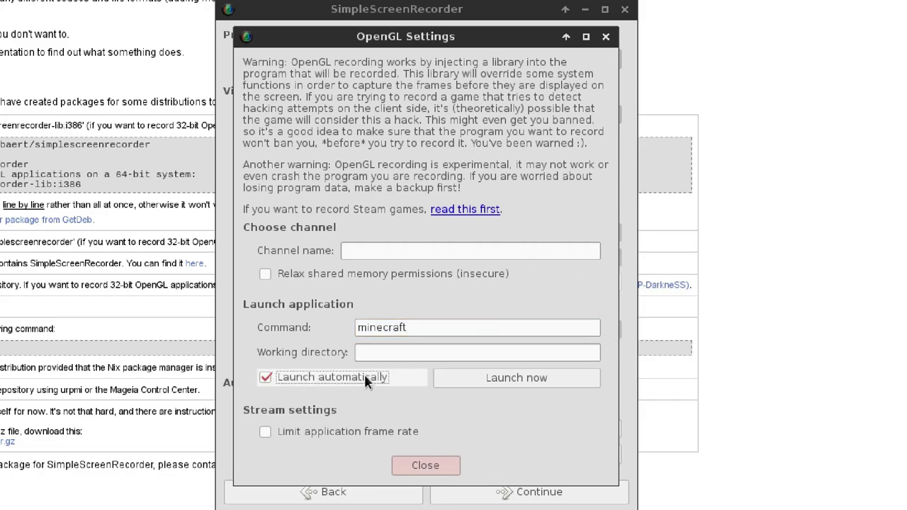
click(365, 374)
click(468, 327)
click(480, 377)
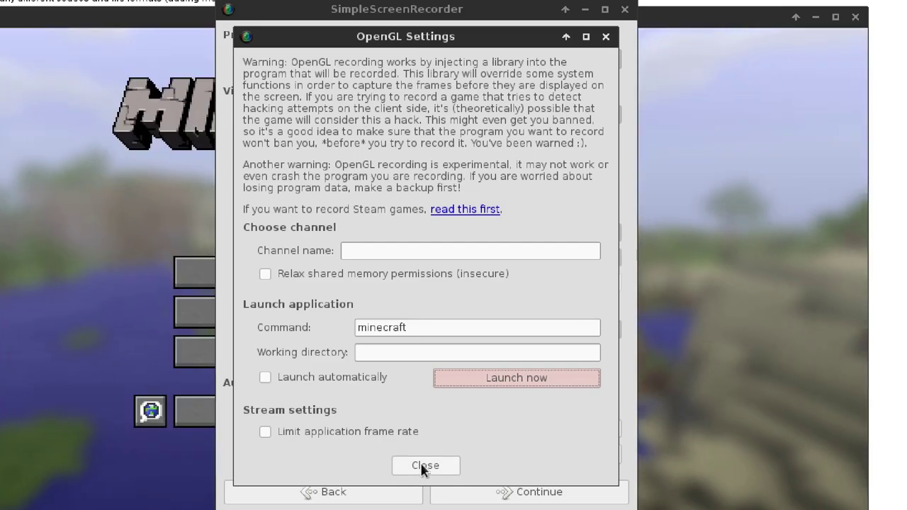
click(425, 465)
- Continue past the output settings to the recording page and start the preview
click(478, 500)
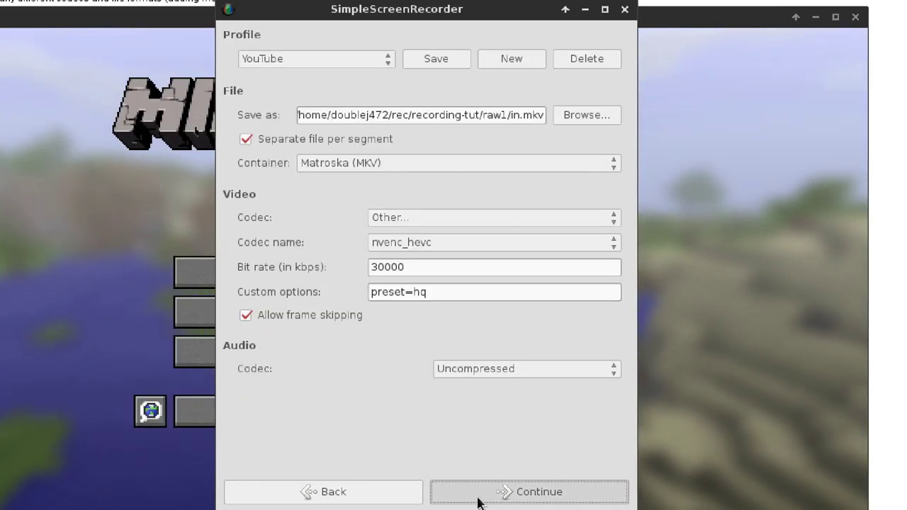
click(478, 499)
click(513, 360)
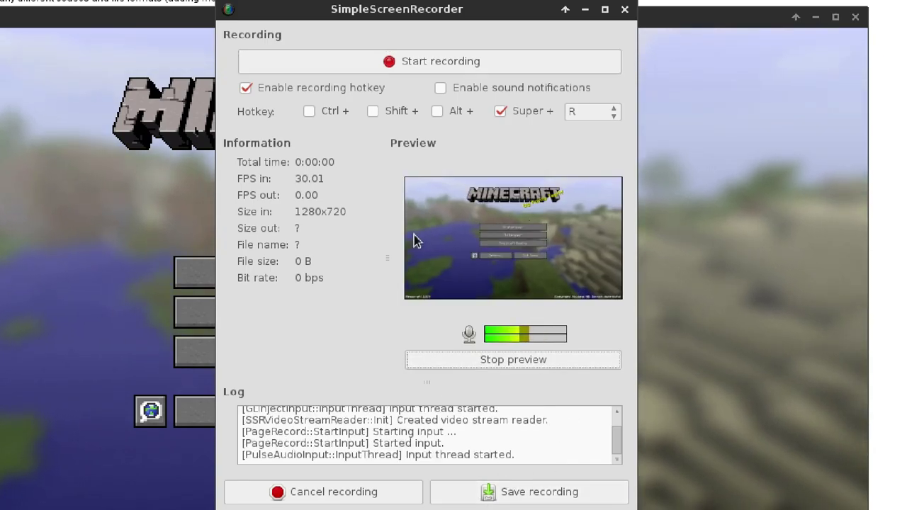
- Compare the live preview and input frame rate with the Minecraft window by moving the recorder aside and alternating between the two windows
drag(432, 16, 3, 2)
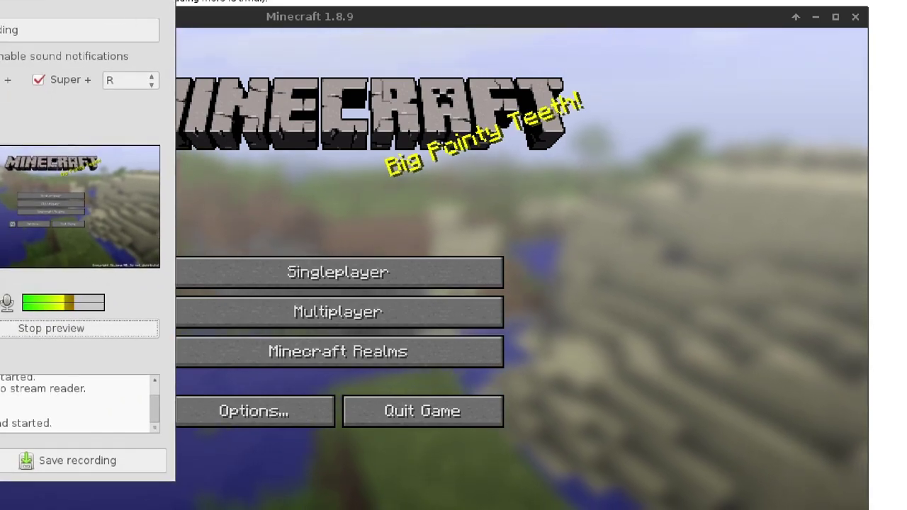
click(675, 89)
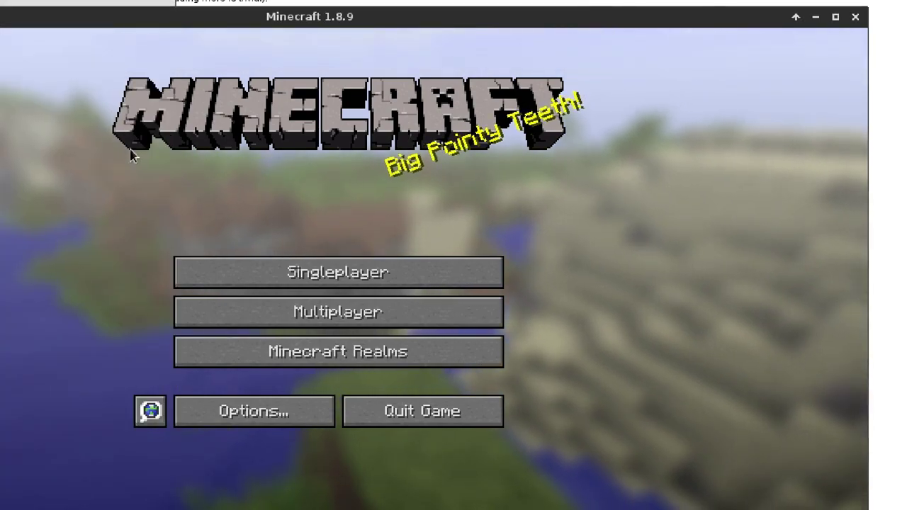
key(alt+Tab)
drag(21, 17, 896, 16)
click(575, 185)
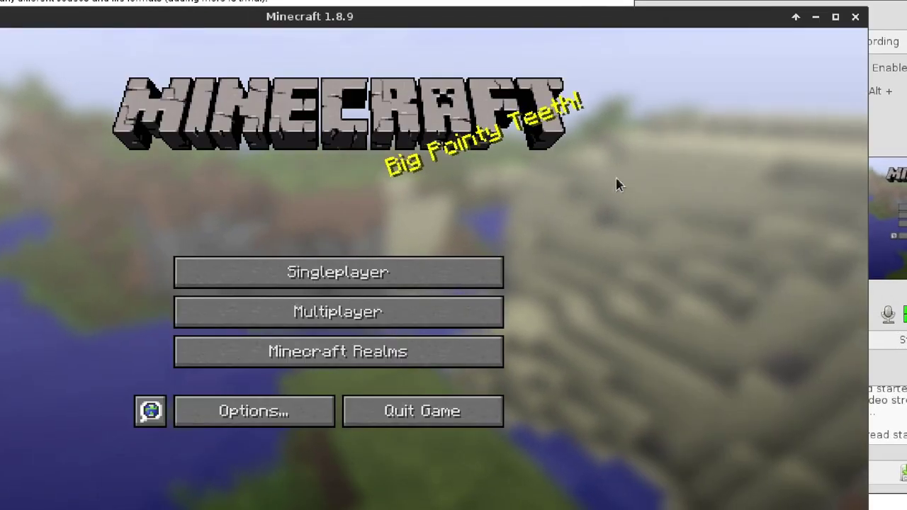
key(alt+Tab)
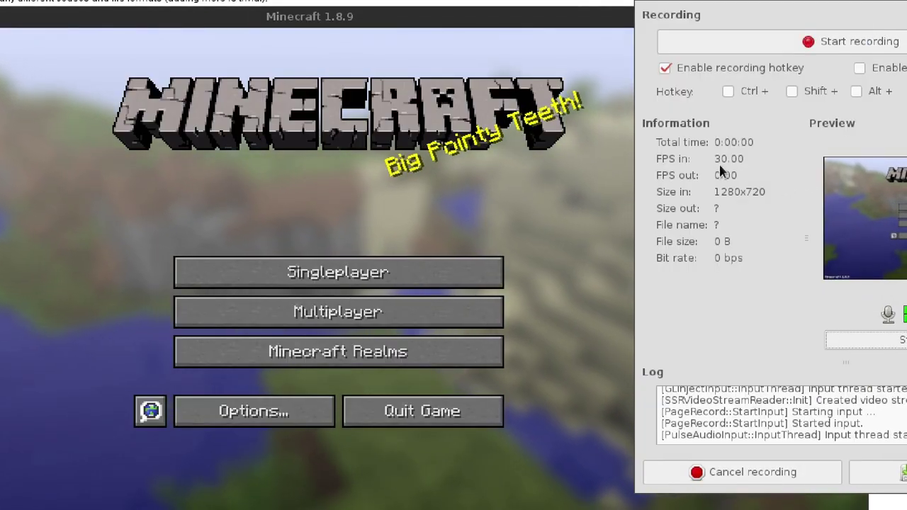
key(alt+Tab)
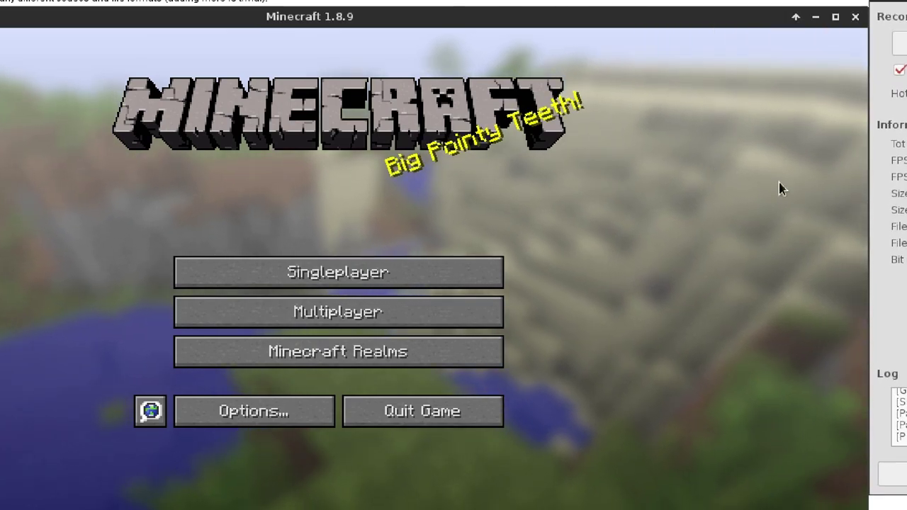
key(alt+Tab)
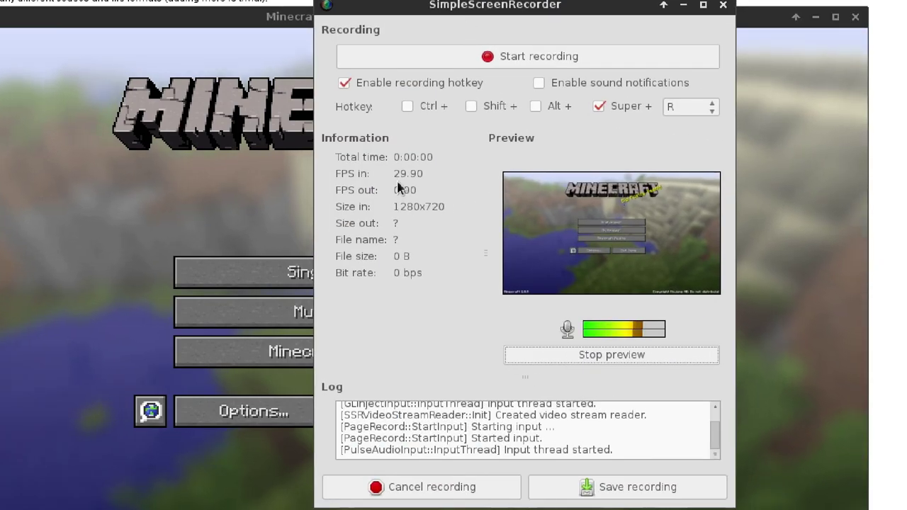
- Stop the preview, cancel the recording to return to the input settings, and reposition the recorder window over Minecraft
click(631, 354)
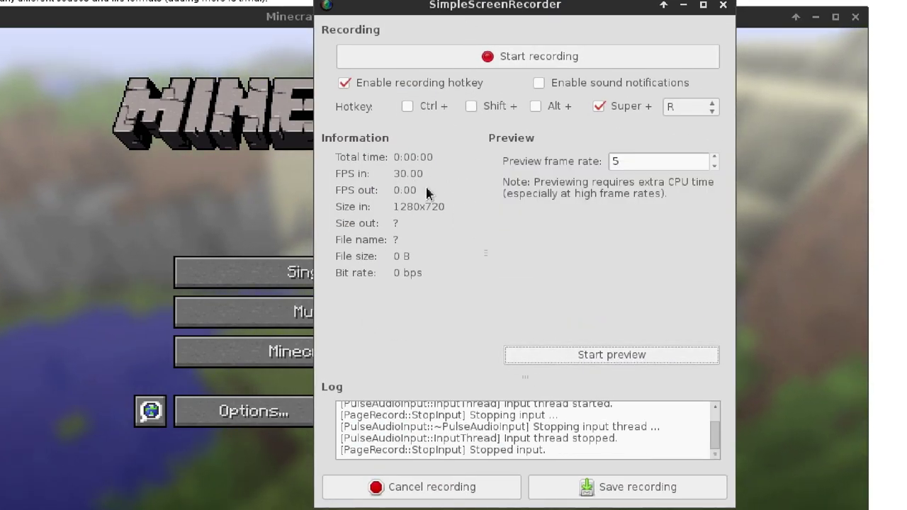
click(439, 487)
click(439, 486)
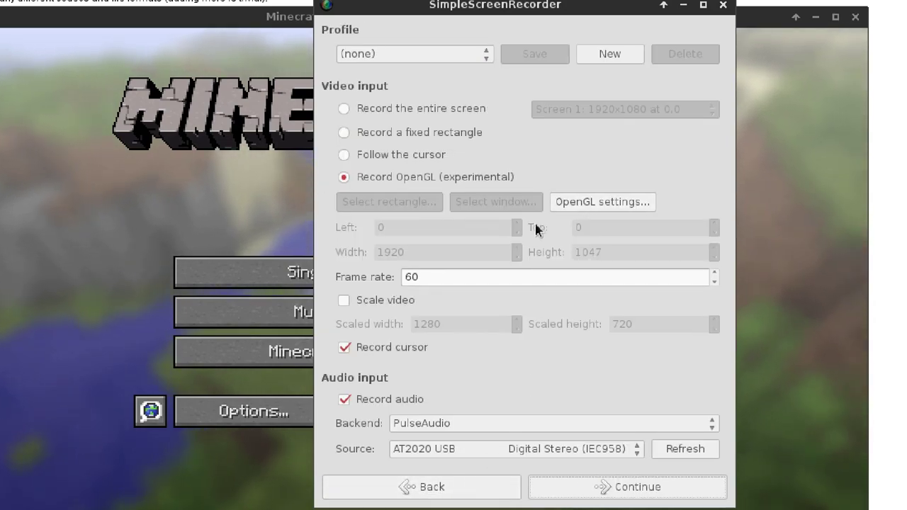
drag(461, 6, 803, 45)
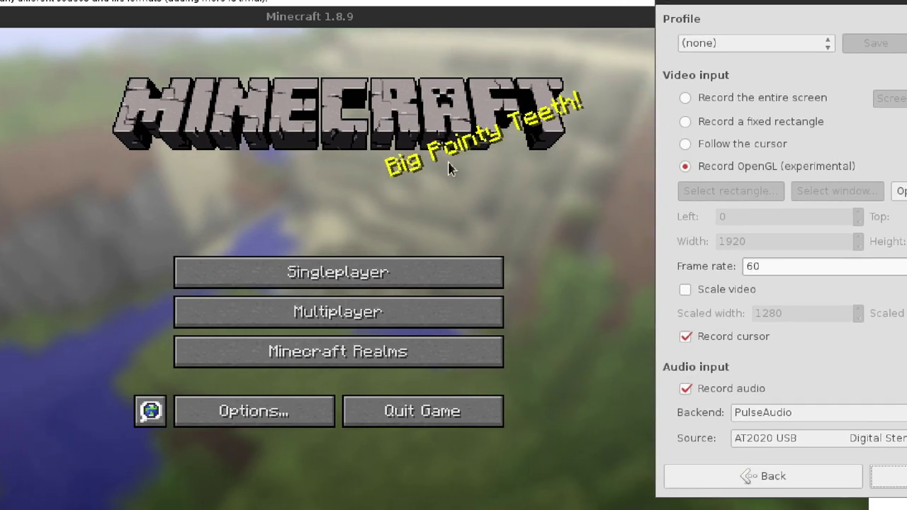
drag(755, 9, 222, 13)
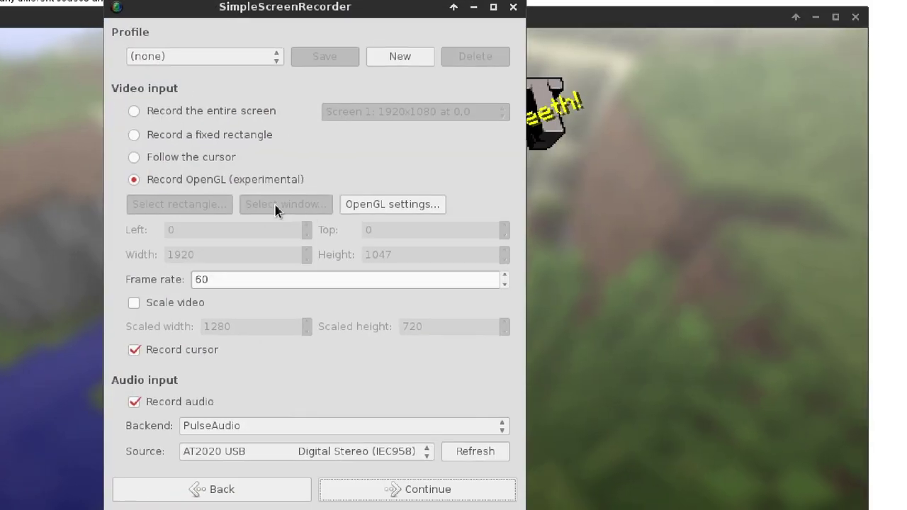
- Try out video scaling with the 1280 by 720 scaled size, and turn scaling off again
click(177, 301)
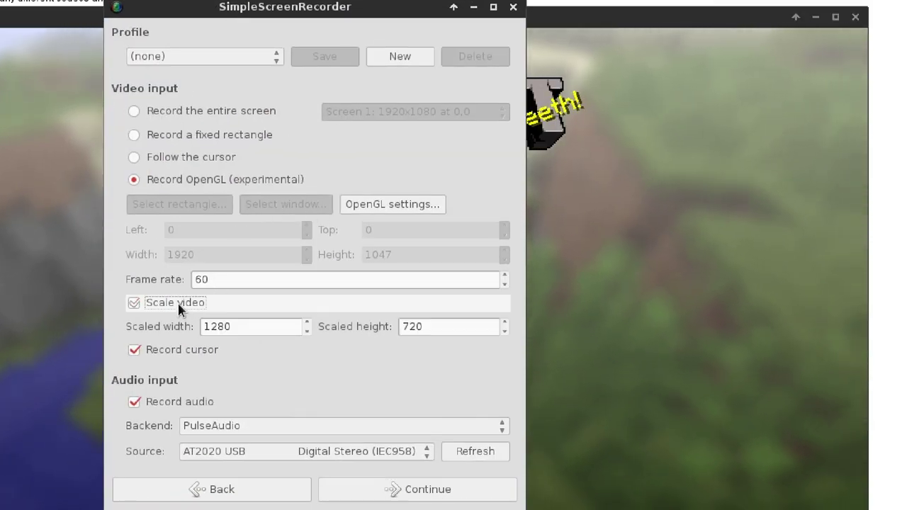
double_click(251, 326)
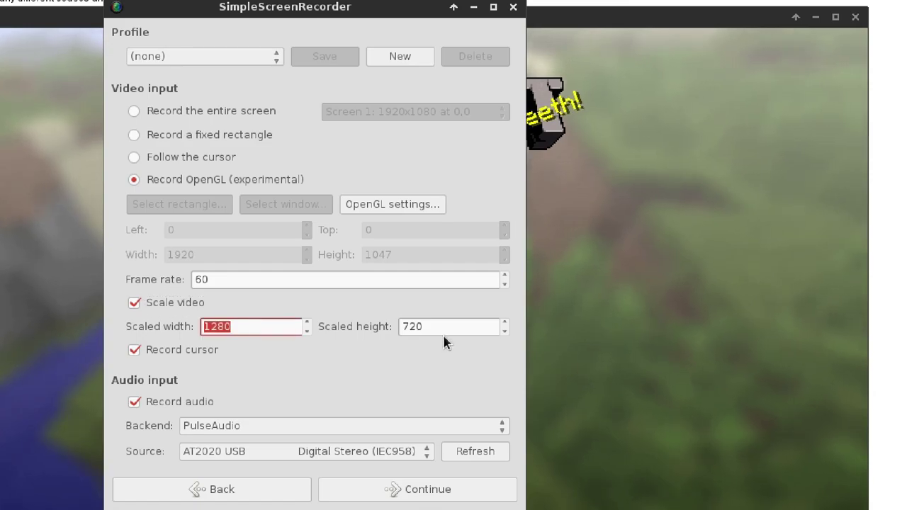
double_click(440, 327)
click(235, 328)
double_click(235, 328)
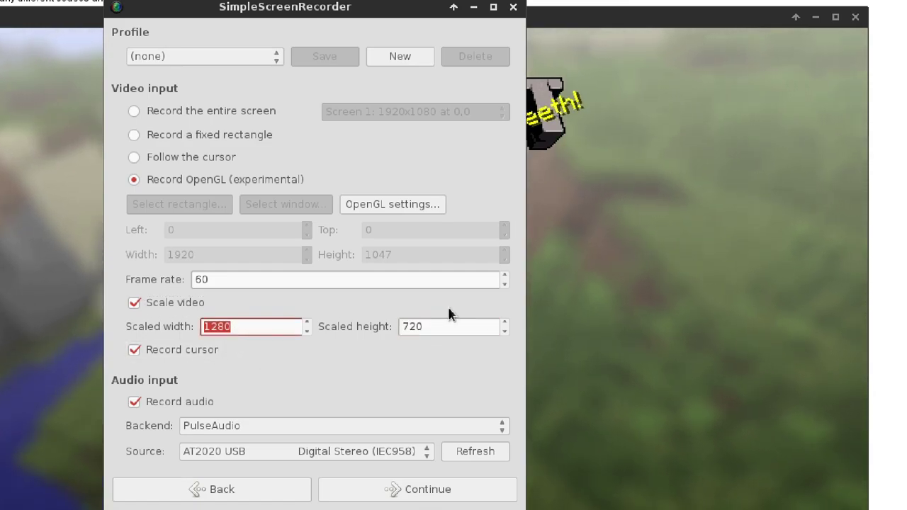
click(445, 326)
double_click(447, 324)
click(174, 303)
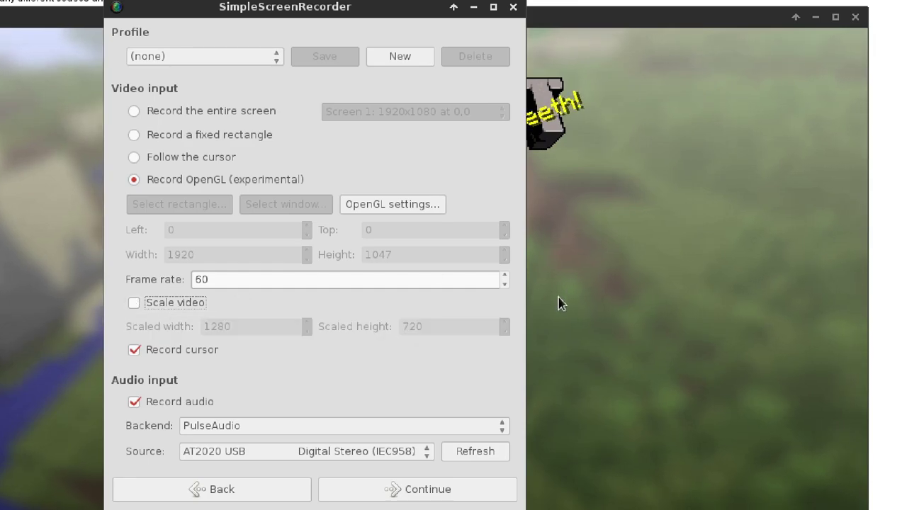
- Enable video scaling with a scaled width of 1280 and a scaled height of 720
click(153, 303)
double_click(278, 330)
double_click(482, 324)
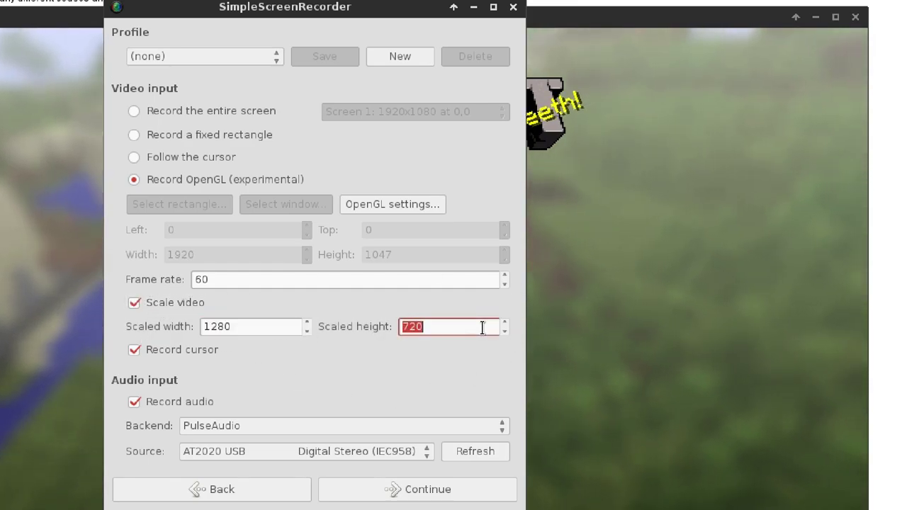
double_click(253, 327)
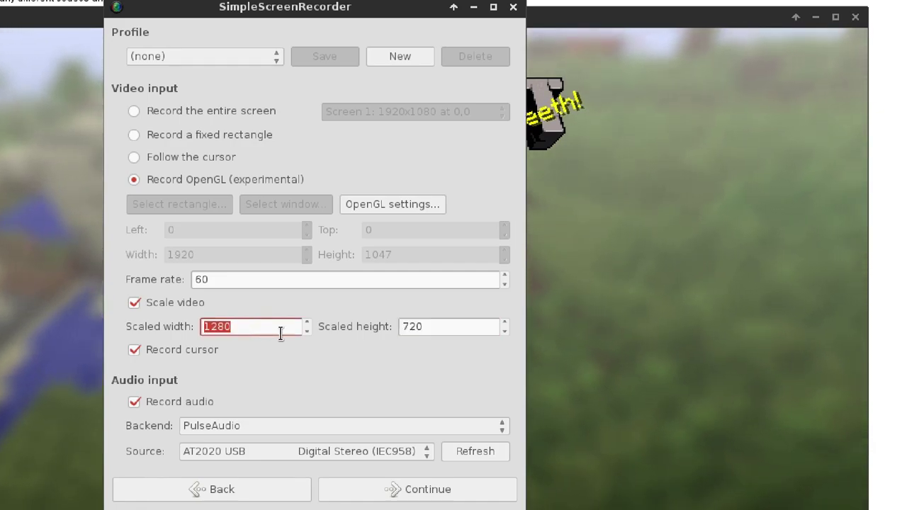
double_click(444, 332)
double_click(212, 327)
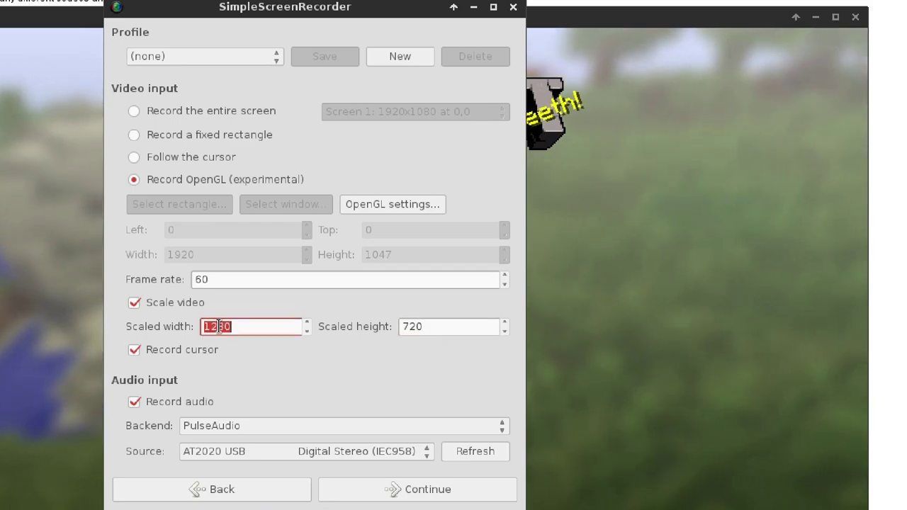
double_click(447, 326)
double_click(246, 331)
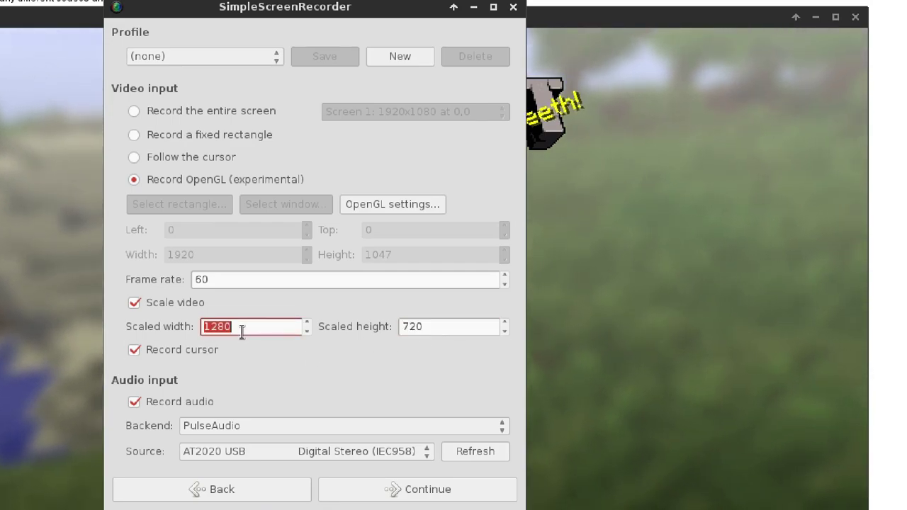
double_click(446, 328)
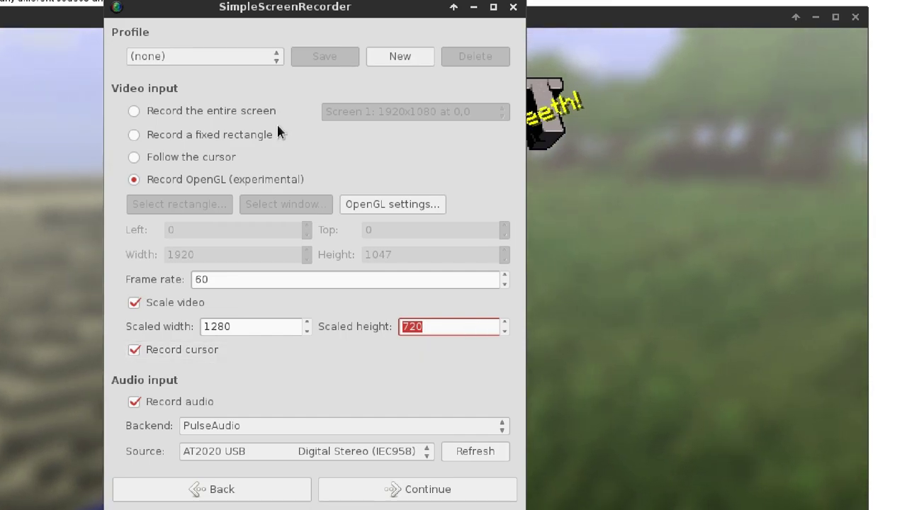
- Move the recorder aside to view the whole Minecraft window, and bring the recorder back to the front
drag(297, 14, 800, 4)
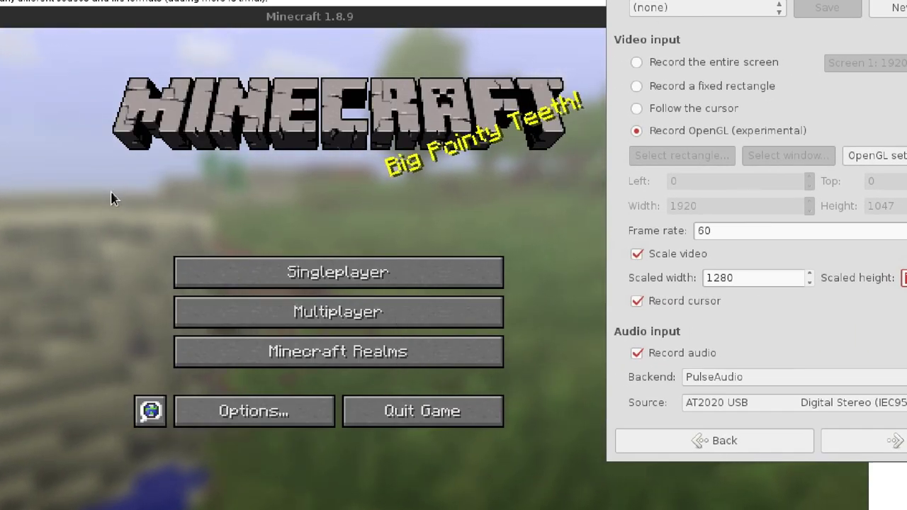
click(124, 217)
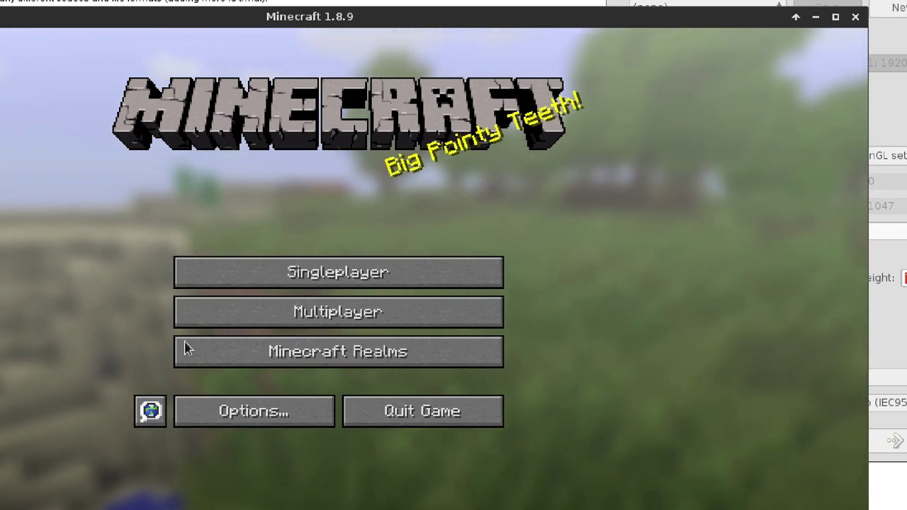
key(alt+Tab)
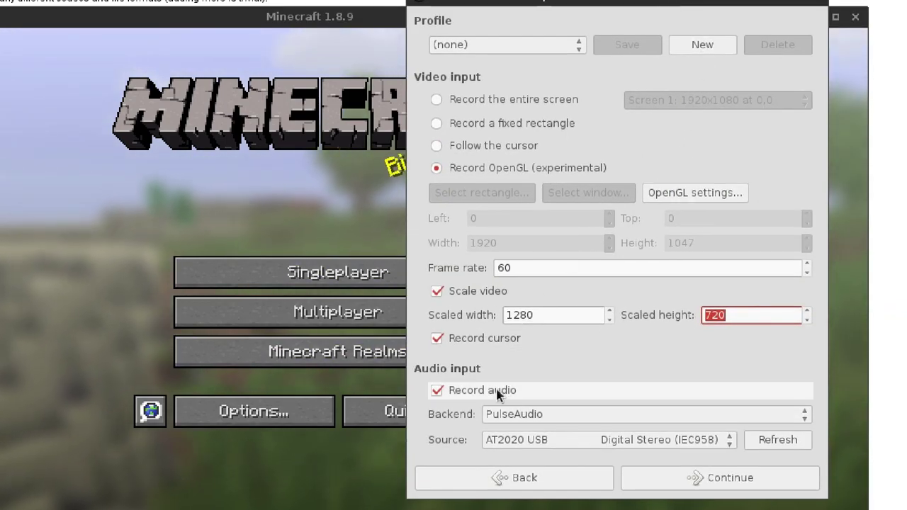
- Set the audio source to Monitor of Built-in Audio Analog Stereo and keep PulseAudio as the backend
click(494, 439)
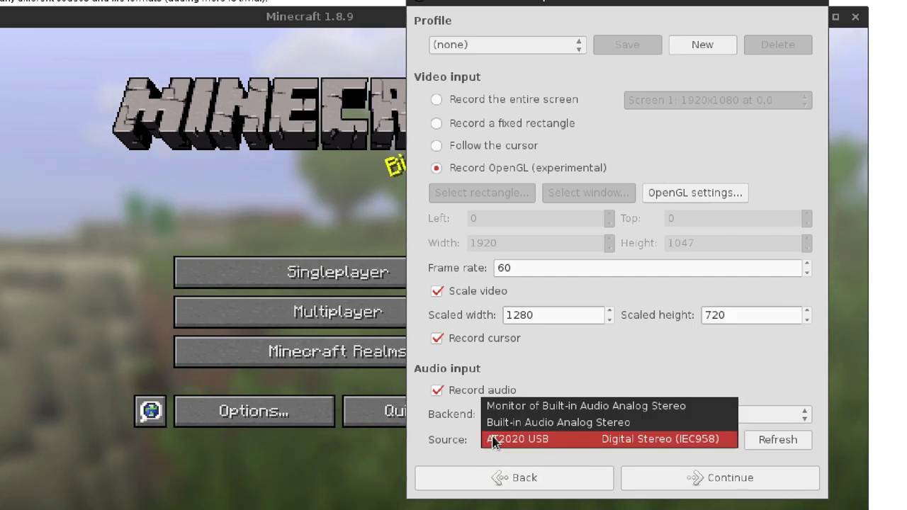
click(534, 407)
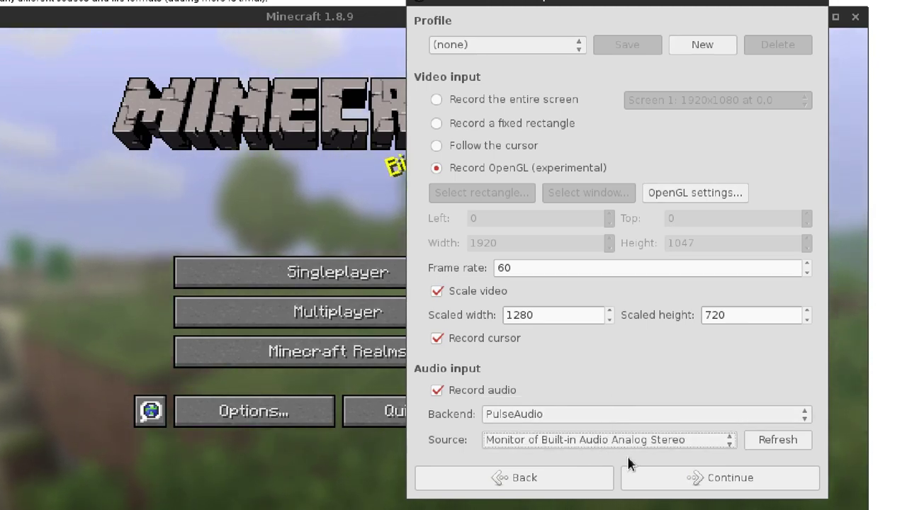
click(532, 417)
click(460, 423)
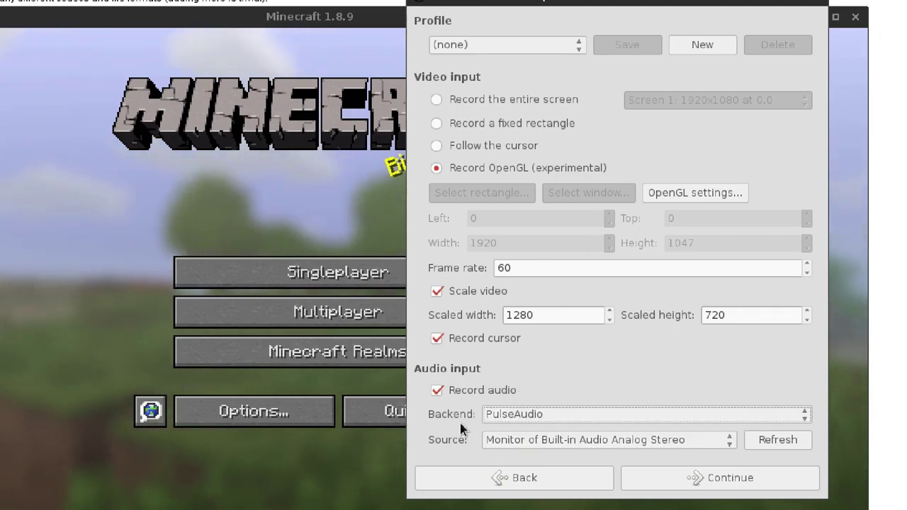
- Check the available audio sources, keep Monitor of Built-in Audio Analog Stereo, and continue to the output settings
click(509, 441)
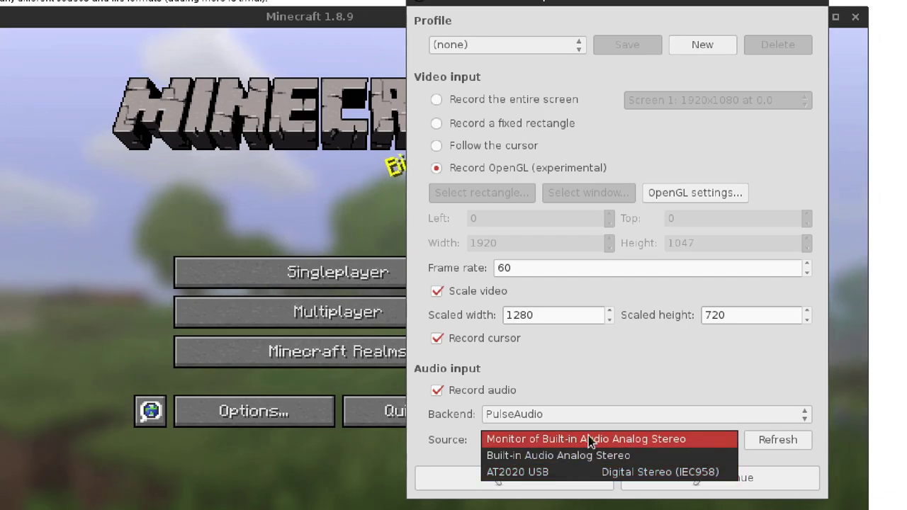
click(703, 440)
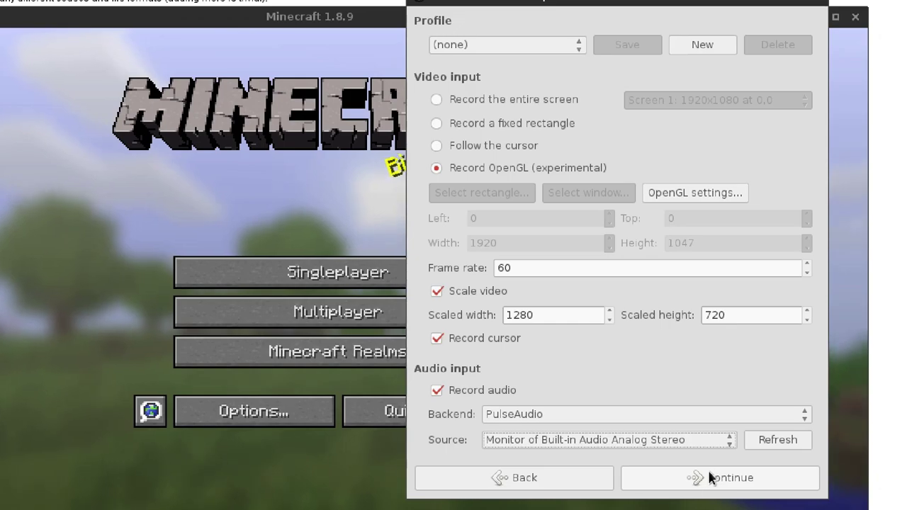
click(641, 444)
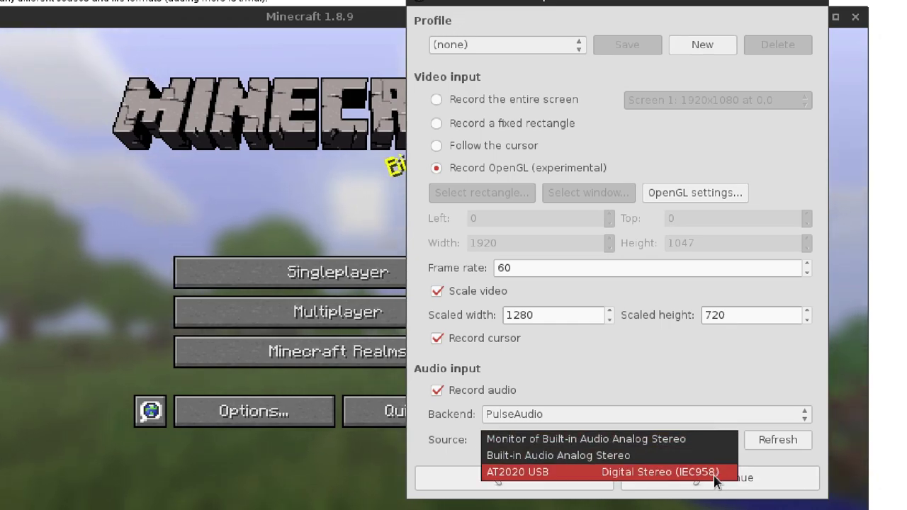
click(700, 440)
click(726, 476)
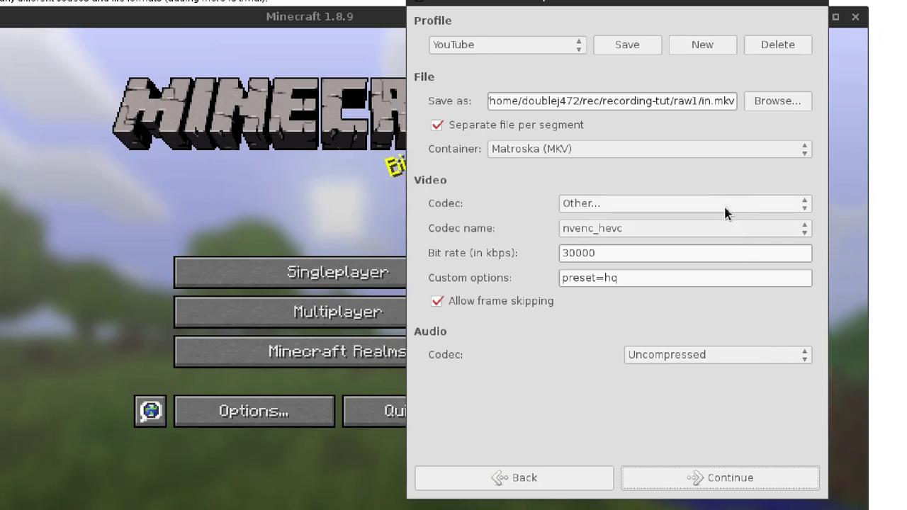
- Browse for a new save location for the recording and go up to the rec folder
drag(583, 101, 737, 102)
click(730, 101)
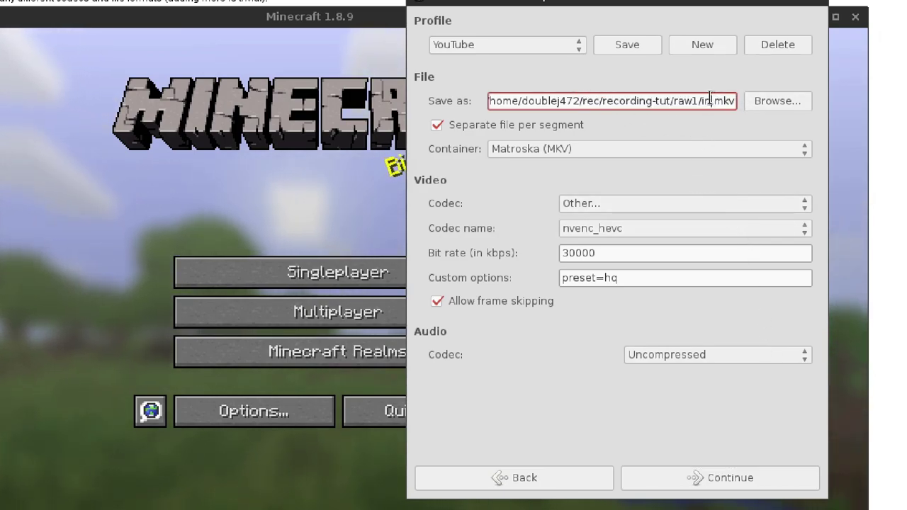
click(757, 104)
click(252, 75)
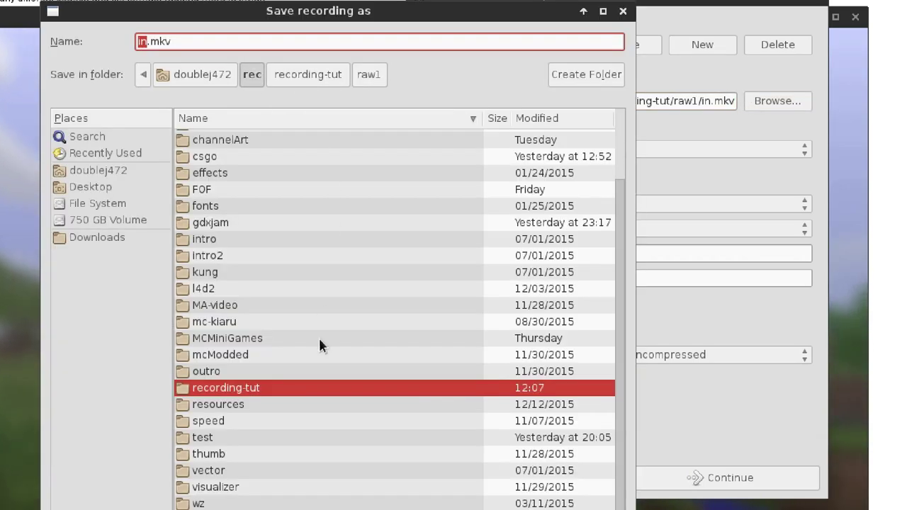
scroll(250, 306, up, 2)
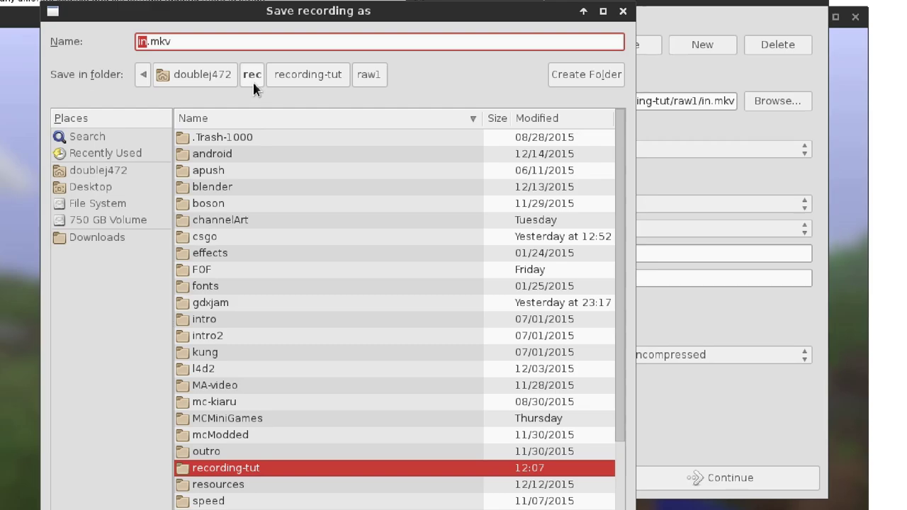
scroll(346, 355, down, 3)
scroll(289, 487, up, 3)
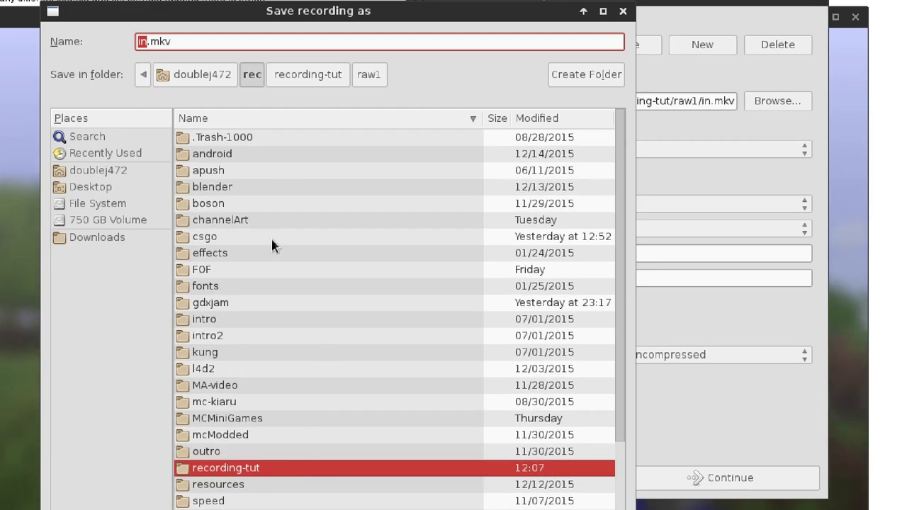
scroll(271, 237, down, 3)
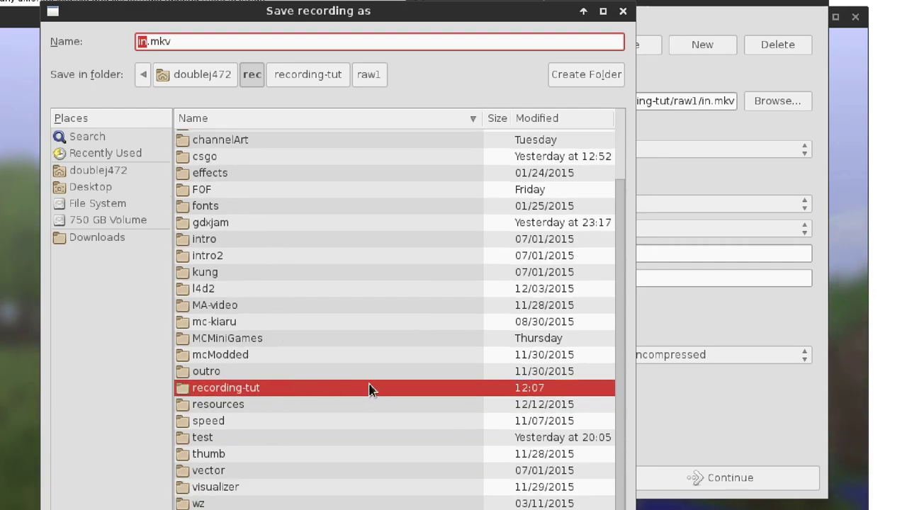
- Create a folder named test3 inside rec and open it
click(601, 71)
text(test)
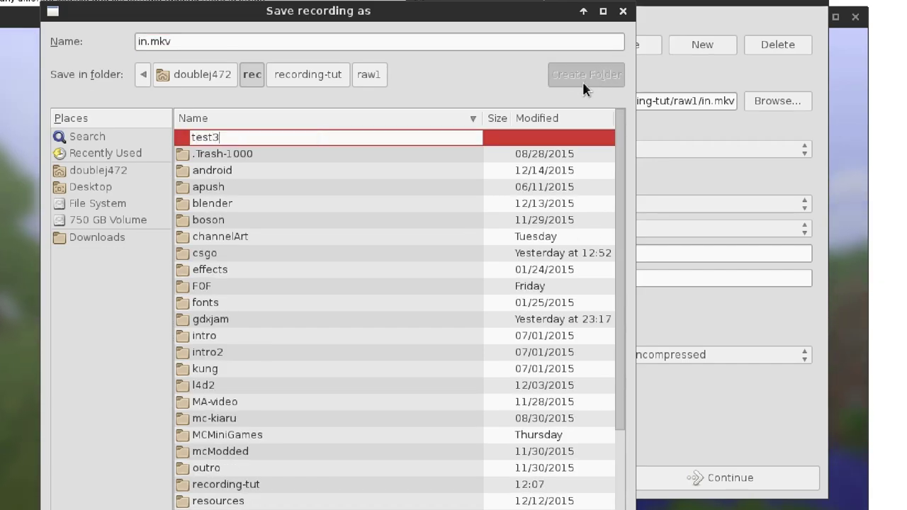
text(3)
key(Return)
click(253, 75)
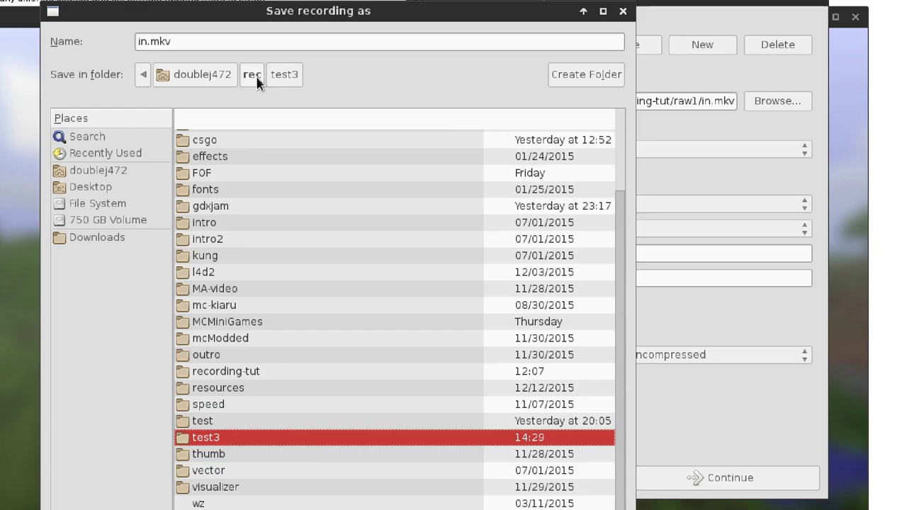
double_click(249, 439)
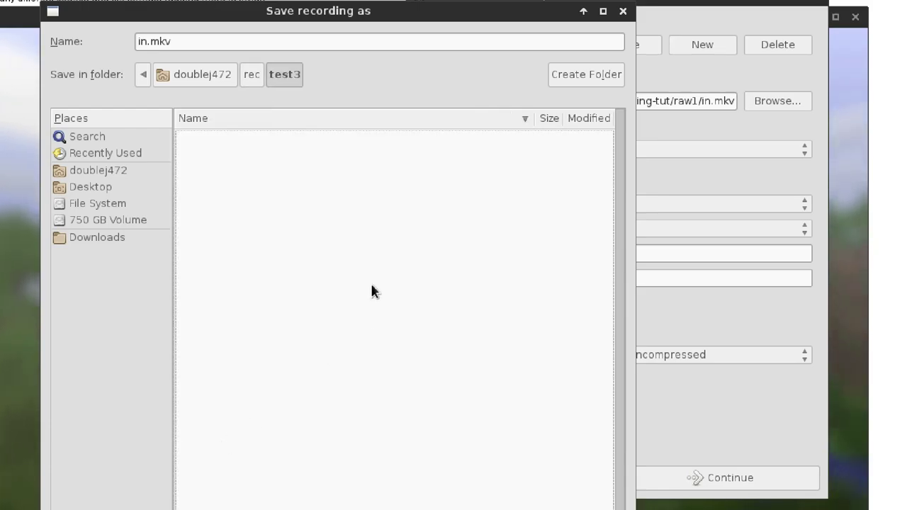
- Create a raw1 subfolder inside test3 and set the recording to save there as in.mkv
click(606, 68)
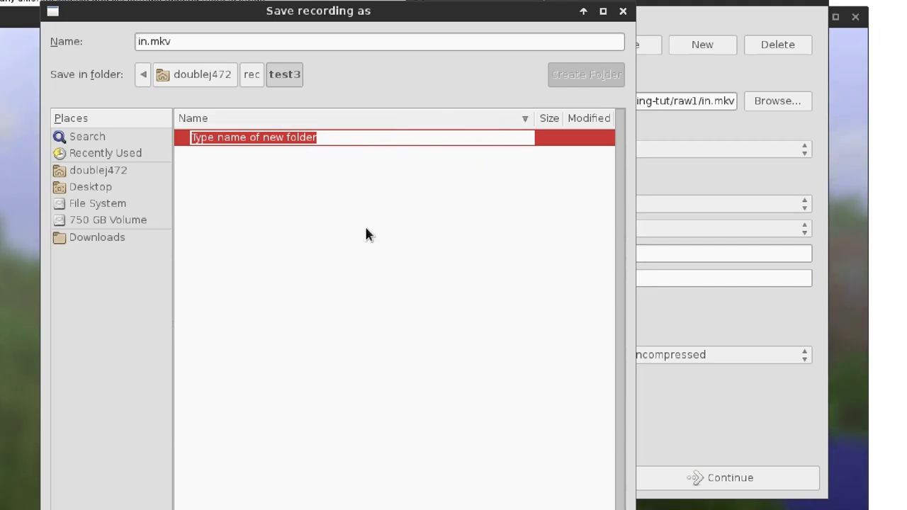
text(raw1)
key(Return)
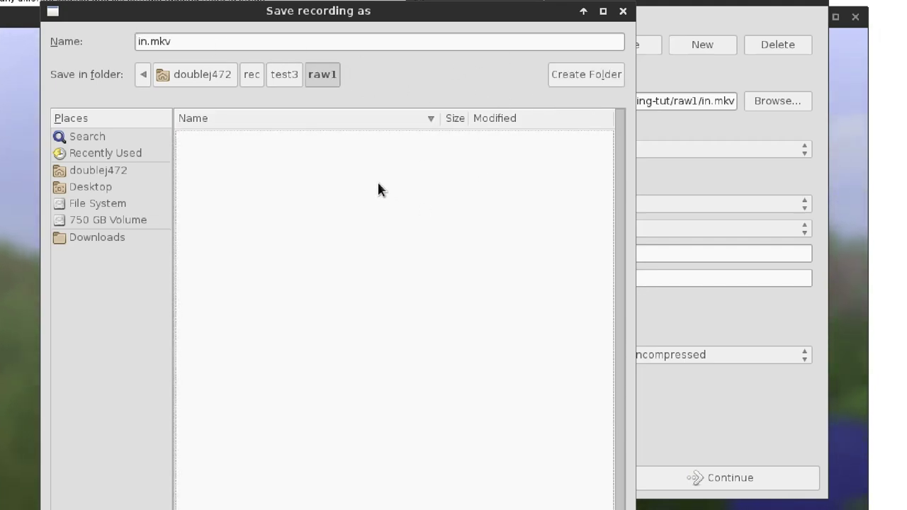
drag(189, 14, 220, 1)
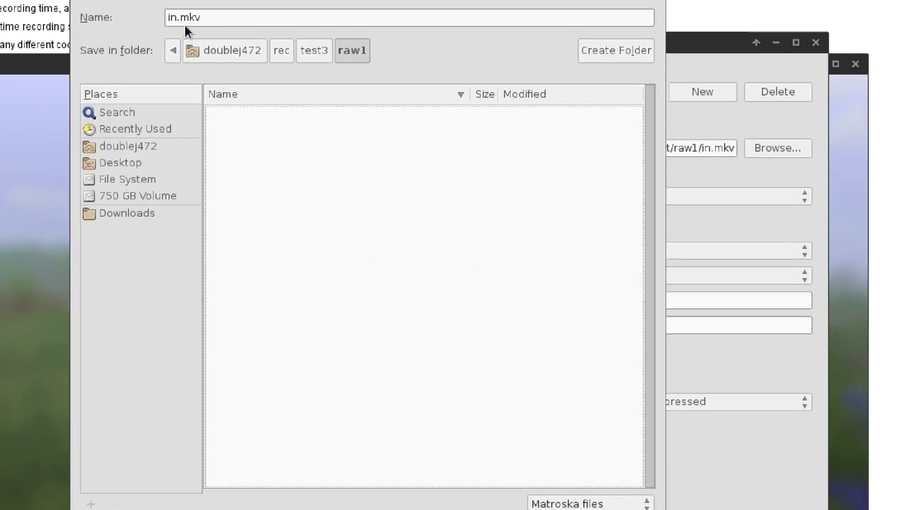
drag(212, 28, 179, 35)
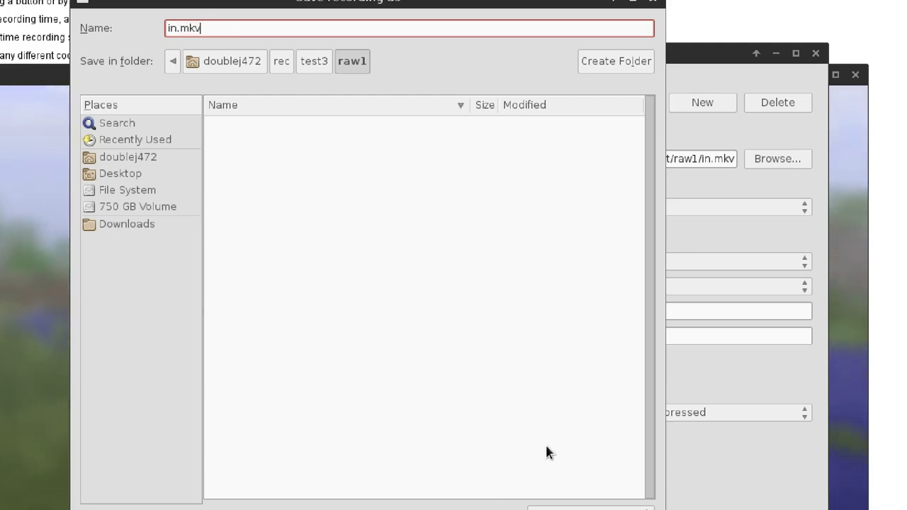
key(Return)
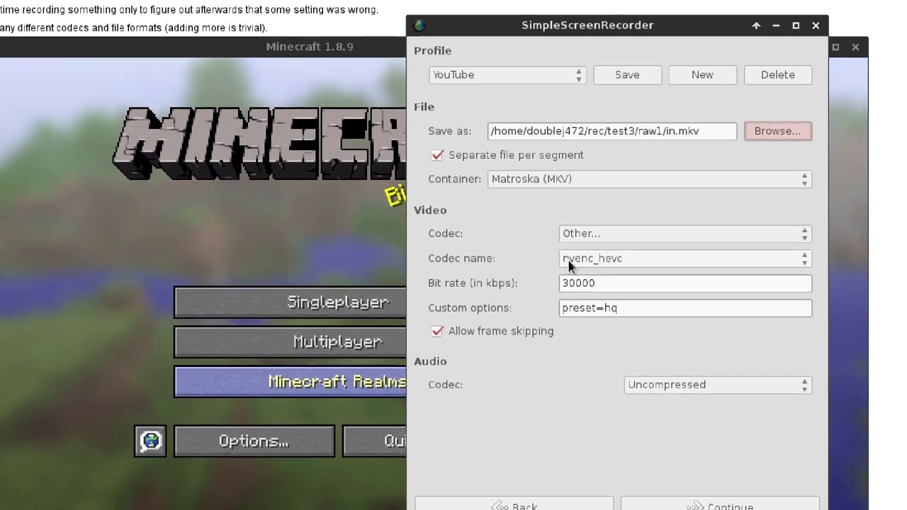
- Look through the list of codec names offered for the Other video codec option
click(624, 286)
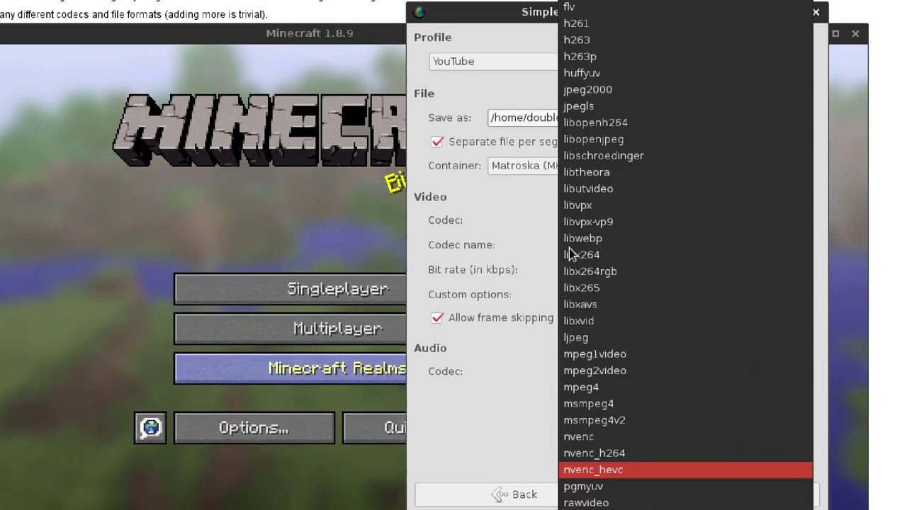
scroll(638, 212, up, 2)
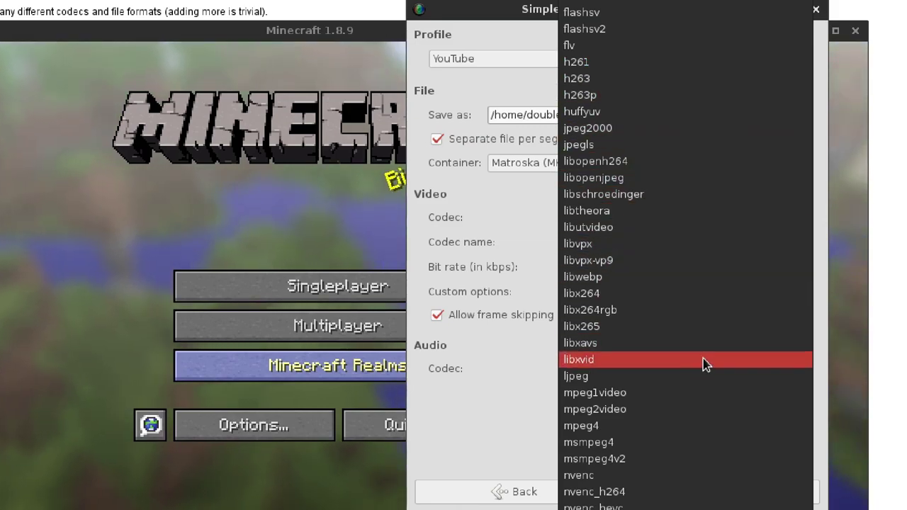
click(455, 250)
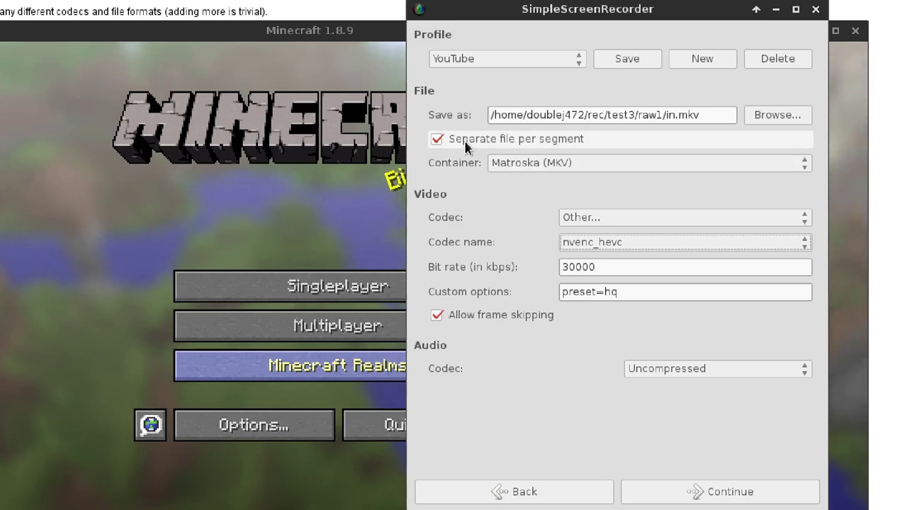
- Switch the video codec to H.264 and set its constant rate factor to 18 after trying 0 and 51
drag(587, 16, 622, 5)
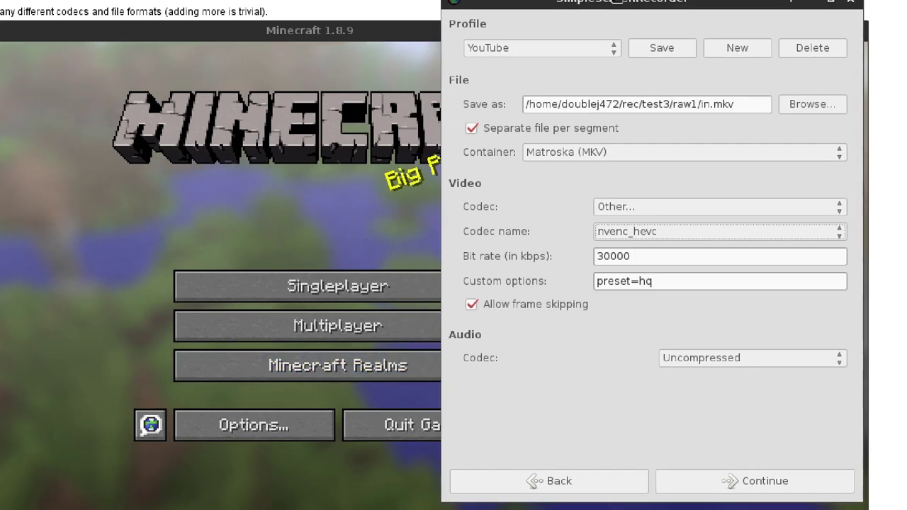
click(638, 205)
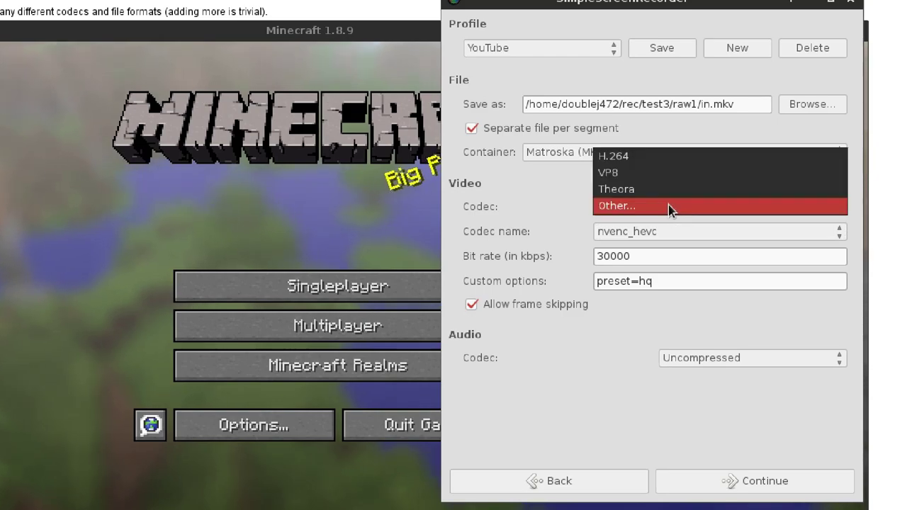
click(634, 158)
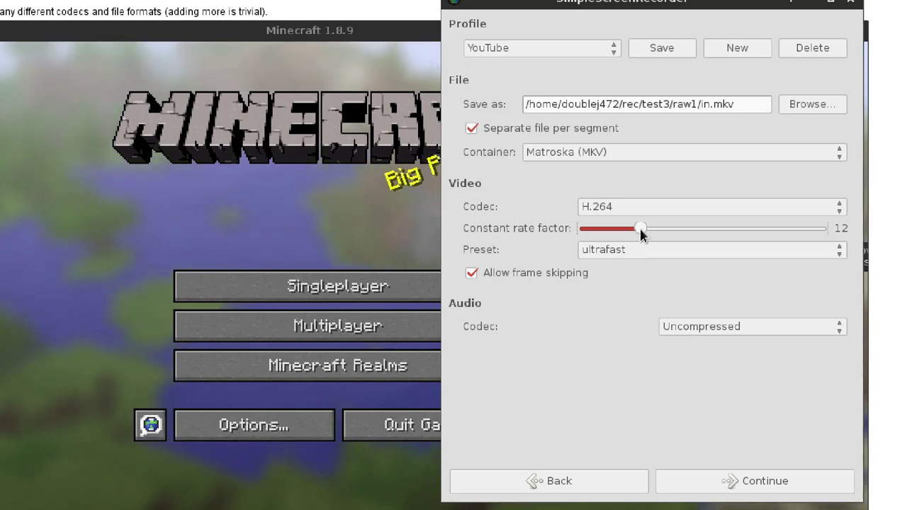
drag(640, 228, 504, 229)
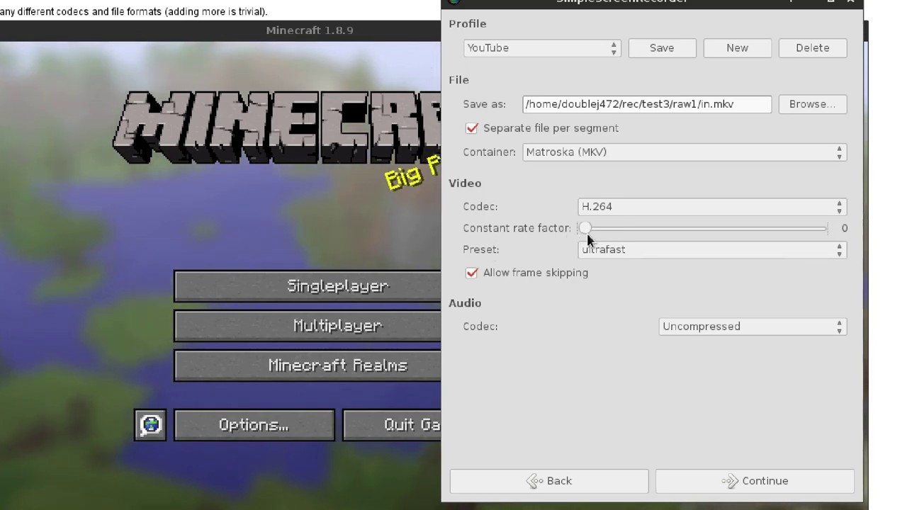
key(End)
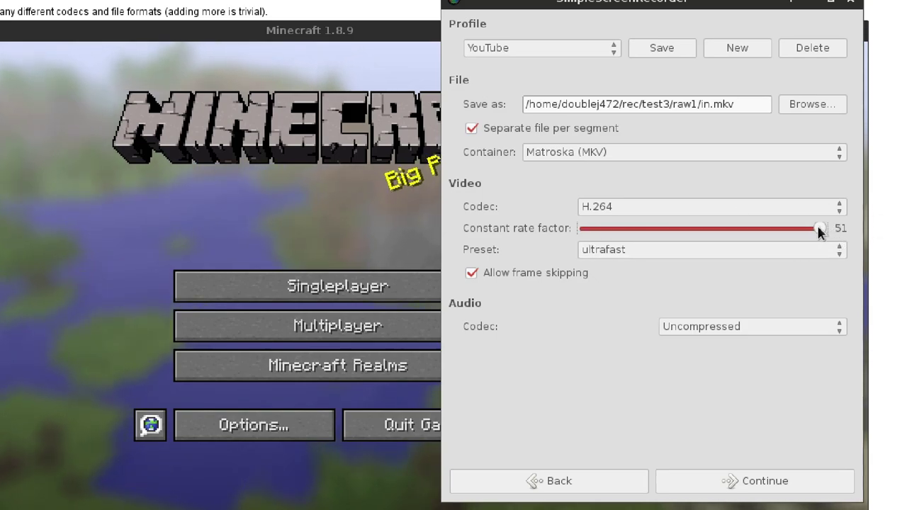
drag(821, 230, 683, 228)
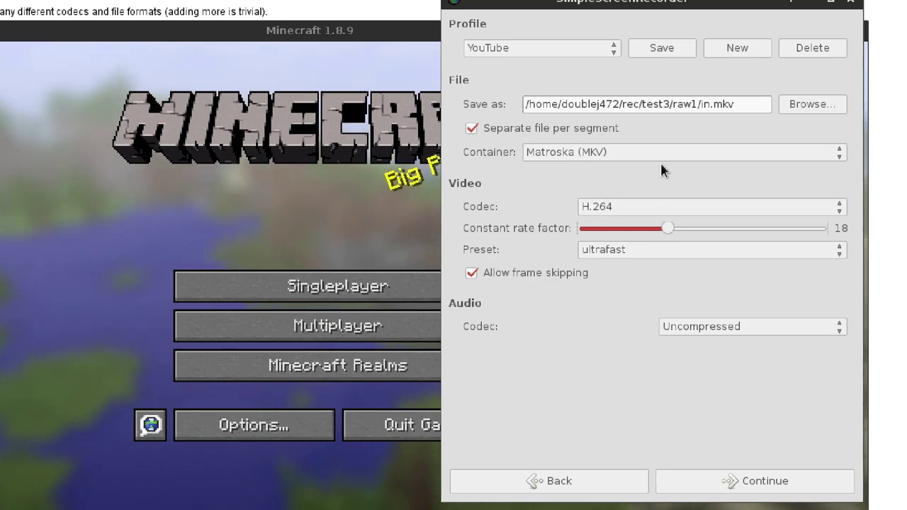
- Try the superfast H.264 encoding preset, and set the preset back to ultrafast
click(588, 253)
click(627, 249)
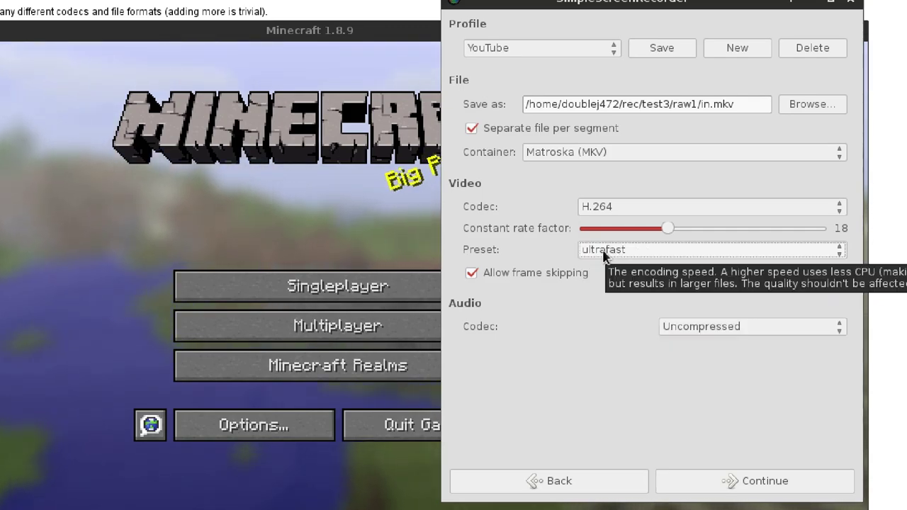
click(605, 254)
click(615, 266)
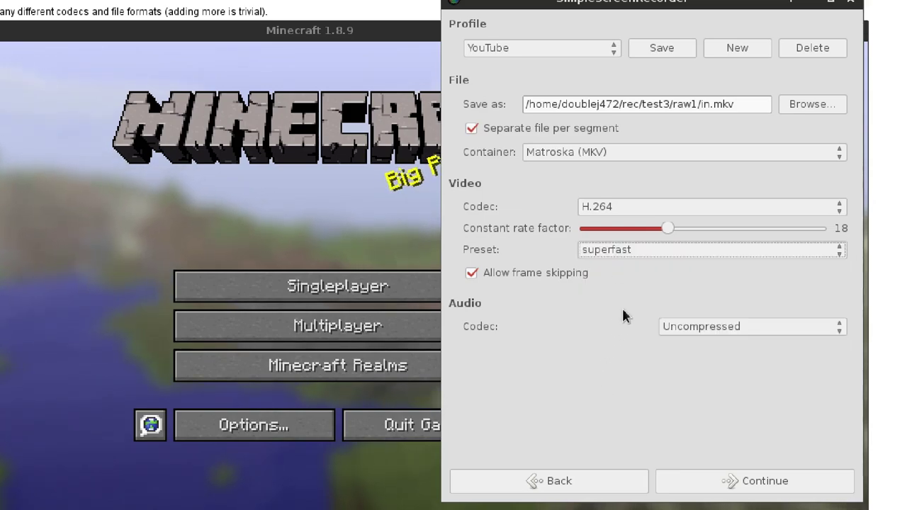
click(625, 252)
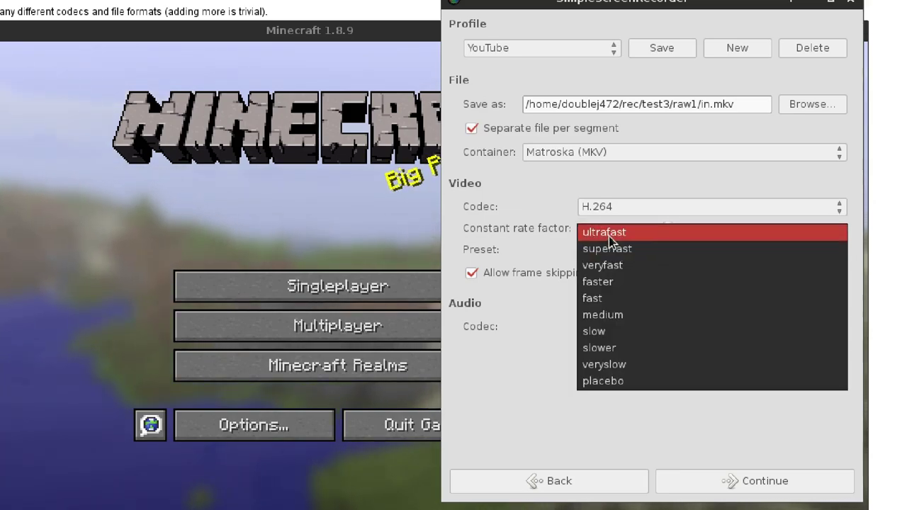
click(643, 247)
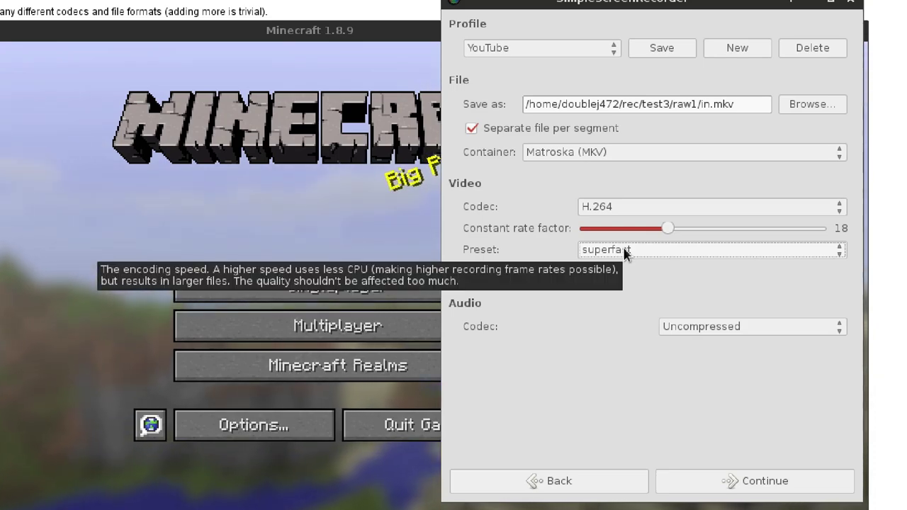
click(627, 253)
click(604, 232)
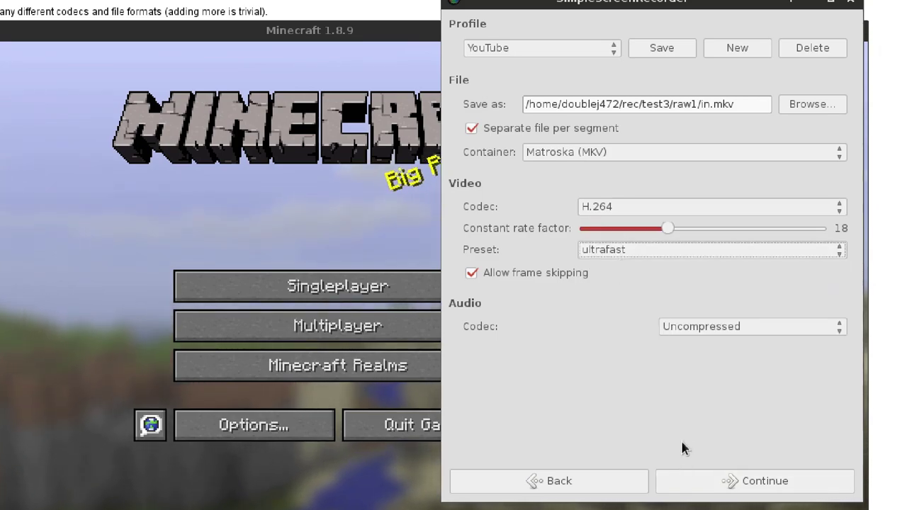
- Check the available audio codecs and keep Uncompressed selected
click(749, 329)
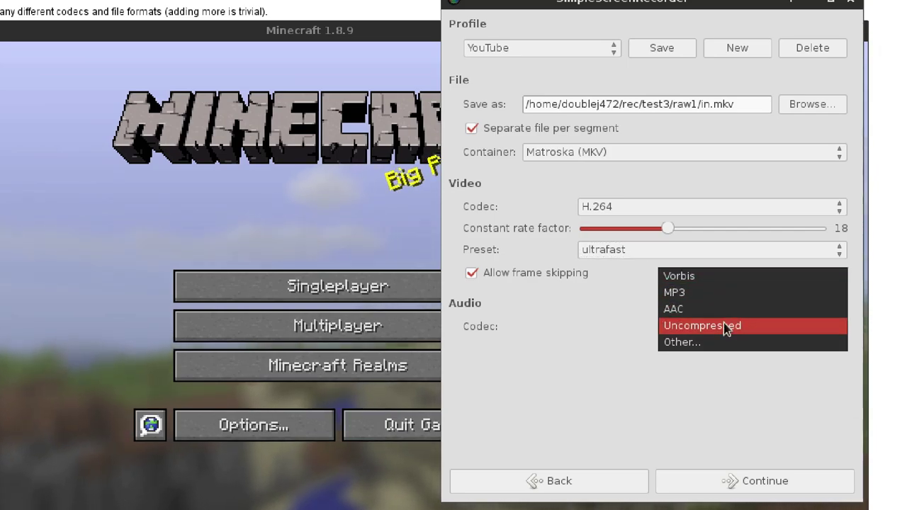
click(723, 326)
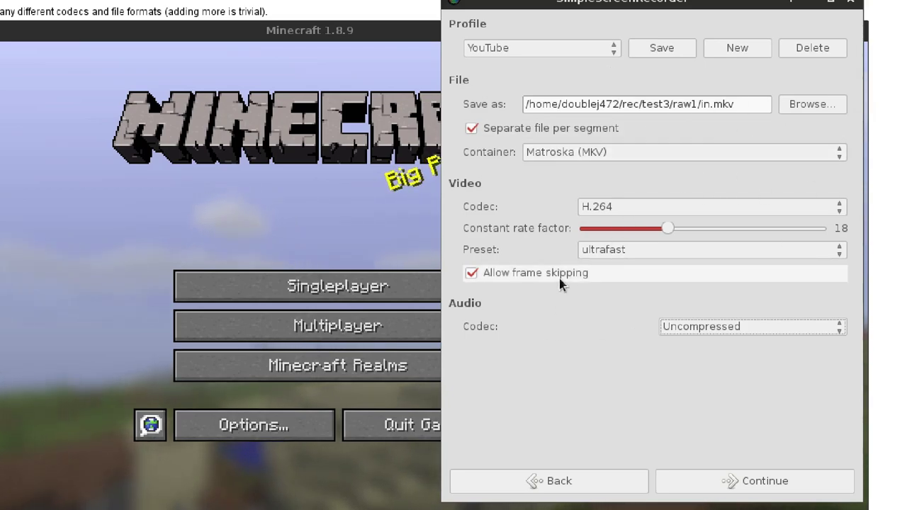
- Continue to the recording page and start the preview of the Minecraft capture
click(758, 489)
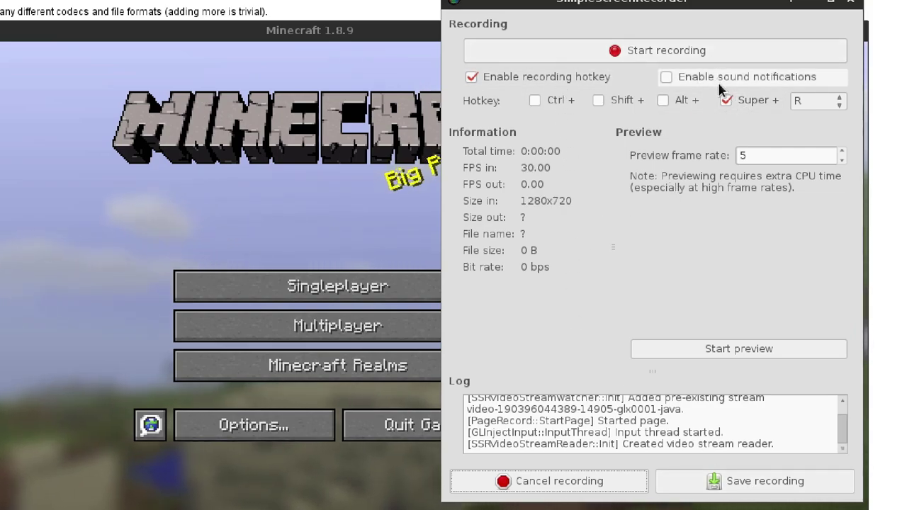
click(737, 349)
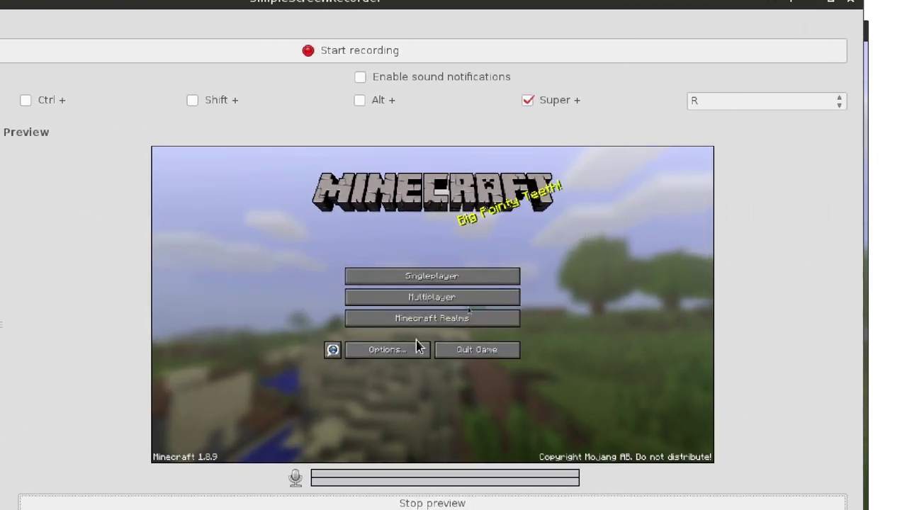
- Set the preview frame rate to 60, restart the preview, and move the recorder window aside to uncover Minecraft
click(479, 503)
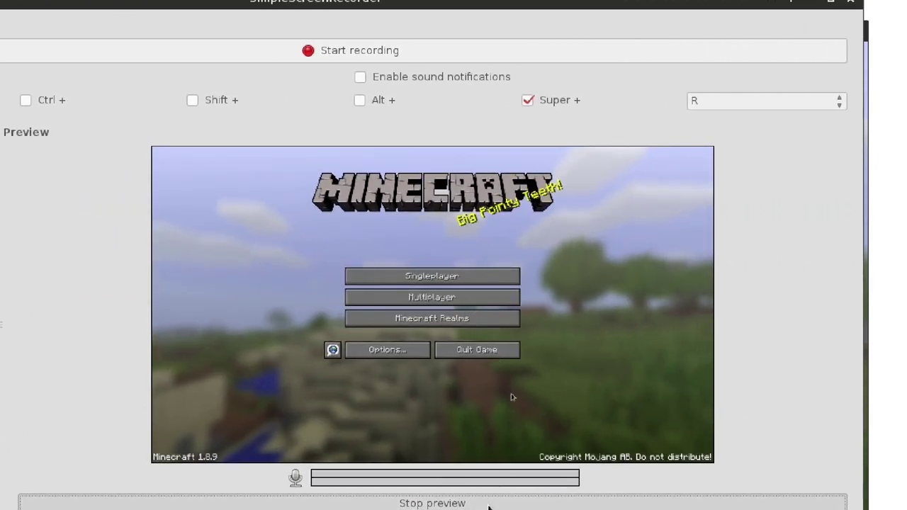
double_click(675, 158)
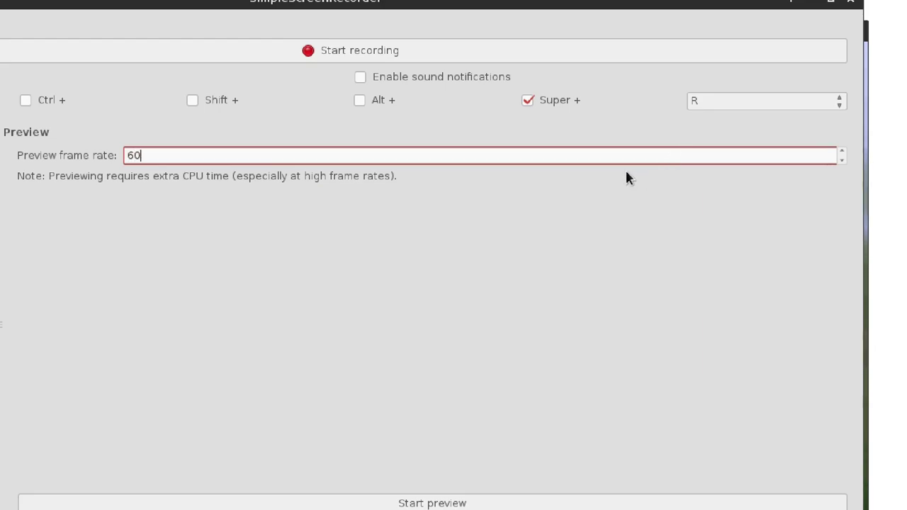
text(60)
key(Return)
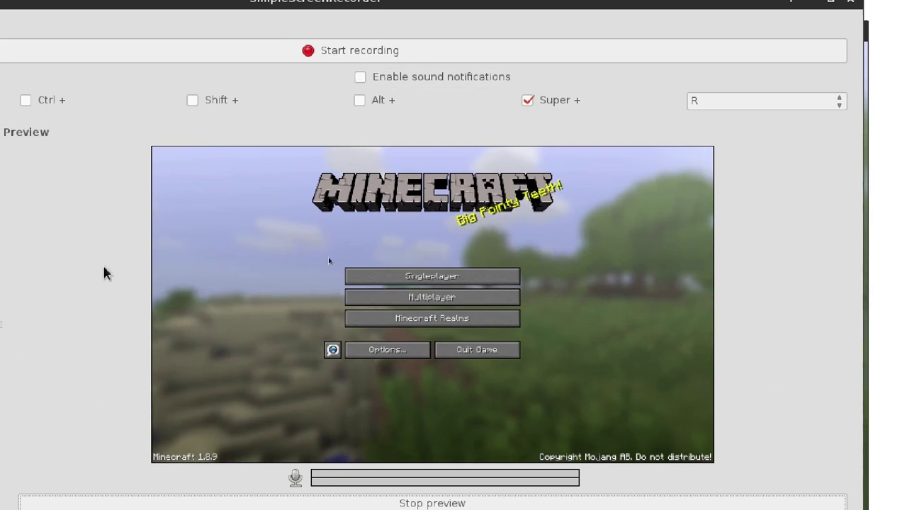
key(space)
click(190, 156)
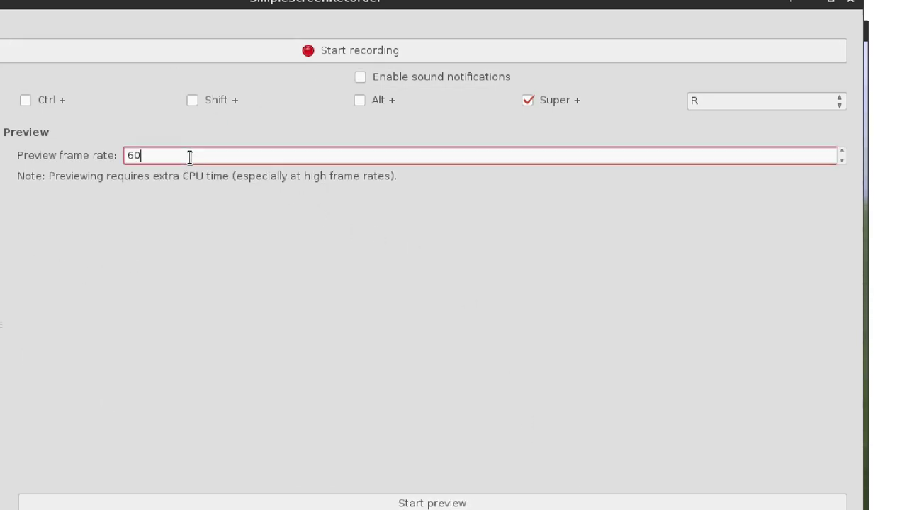
key(Return)
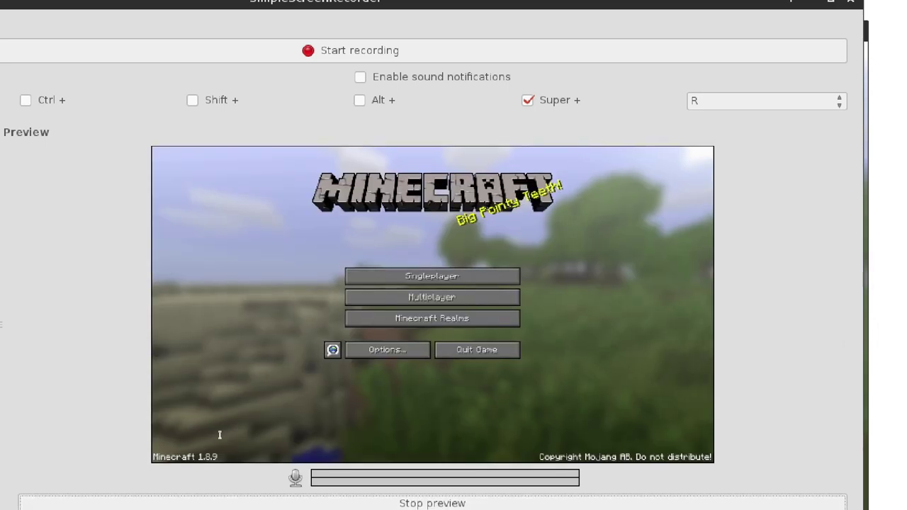
drag(464, 391, 405, 385)
drag(618, 4, 853, 10)
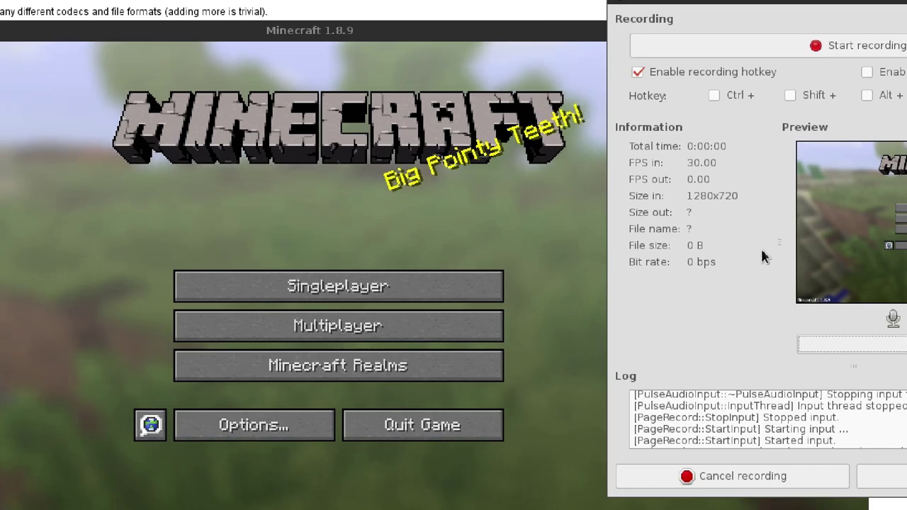
key(alt+F2)
text(audacity)
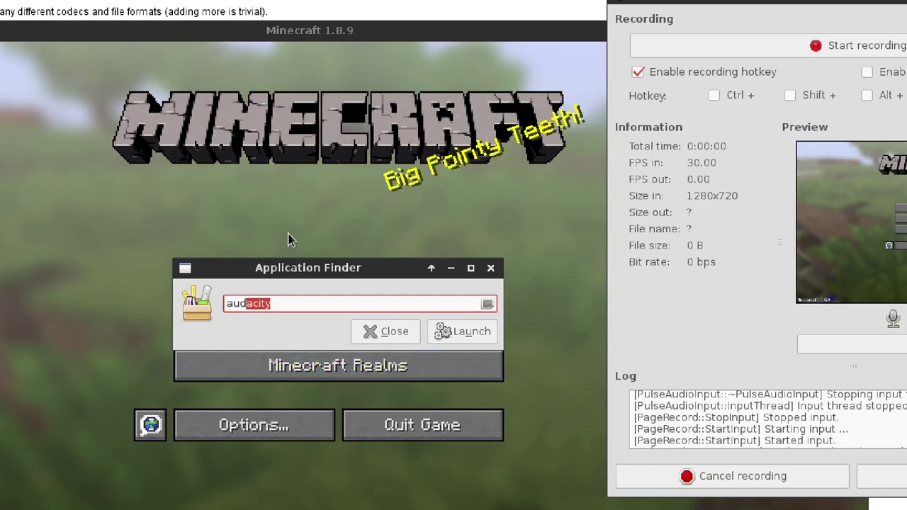
click(296, 303)
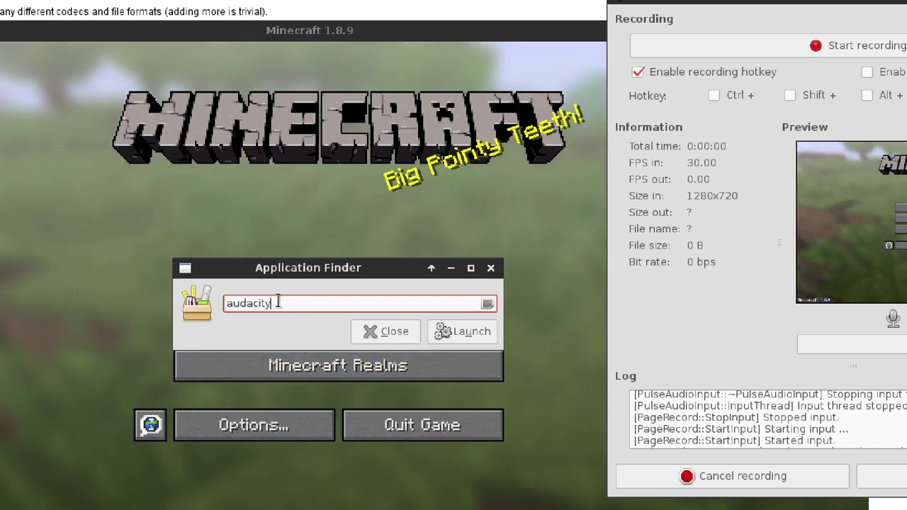
click(370, 330)
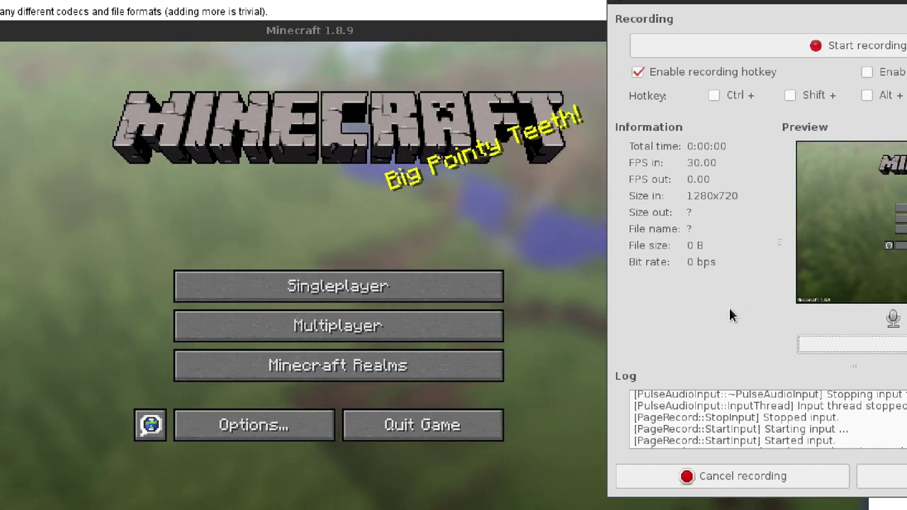
- Launch Audacity through the application finder and reposition its window
key(alt+F2)
text(audacity)
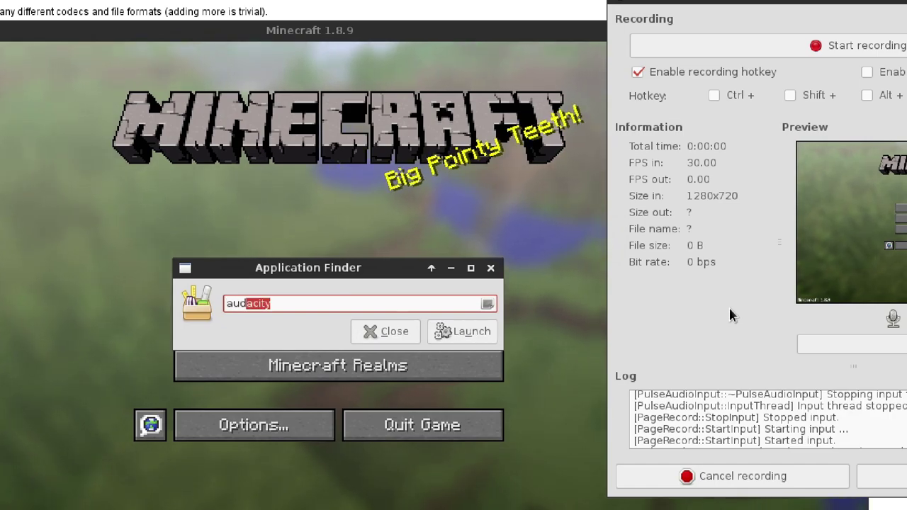
key(Return)
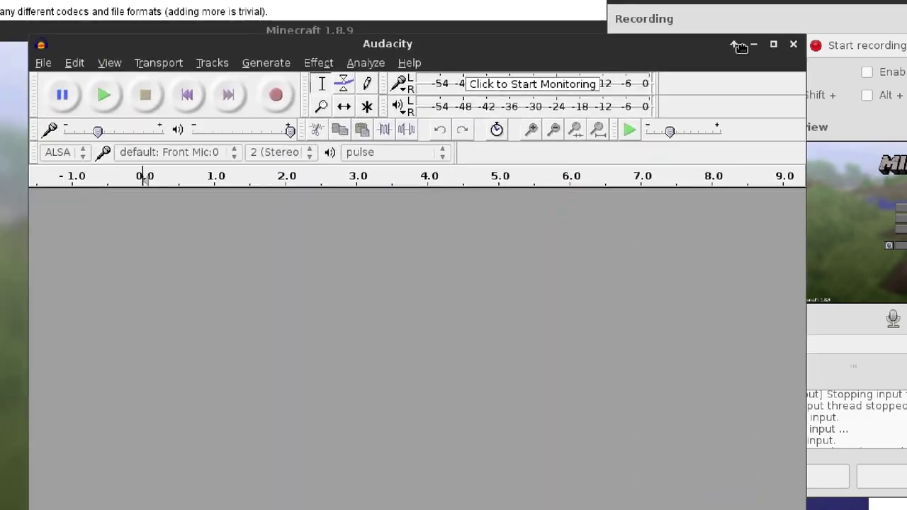
drag(465, 47, 341, 45)
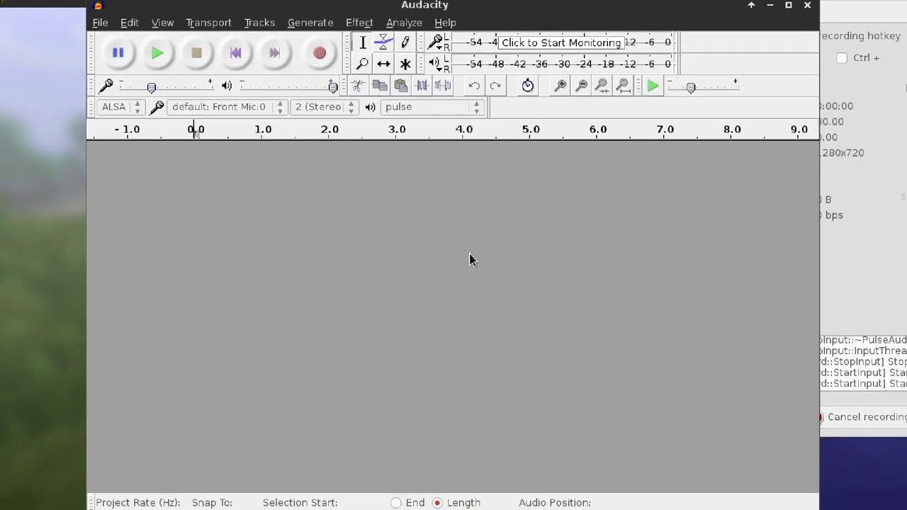
- Check Audacity's available recording and playback devices, keeping default: Front Mic:0 and pulse selected
click(244, 108)
scroll(293, 203, down, 2)
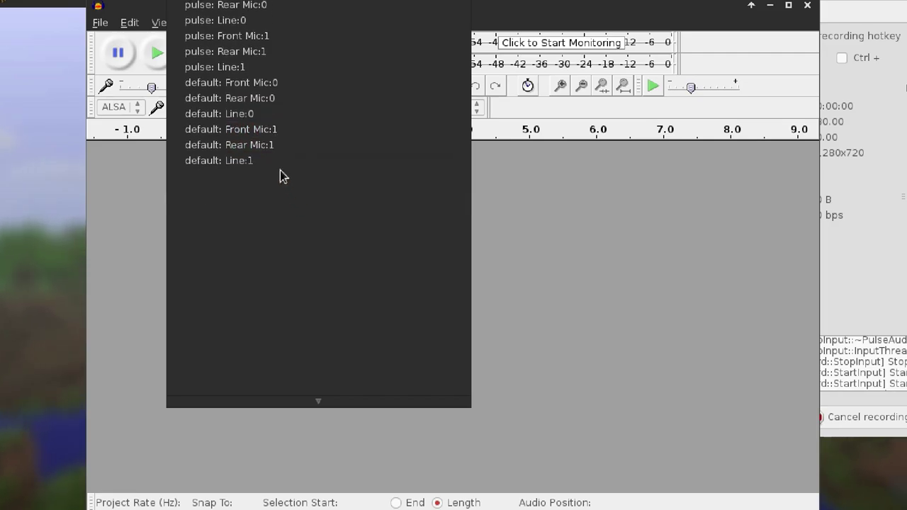
scroll(280, 178, up, 5)
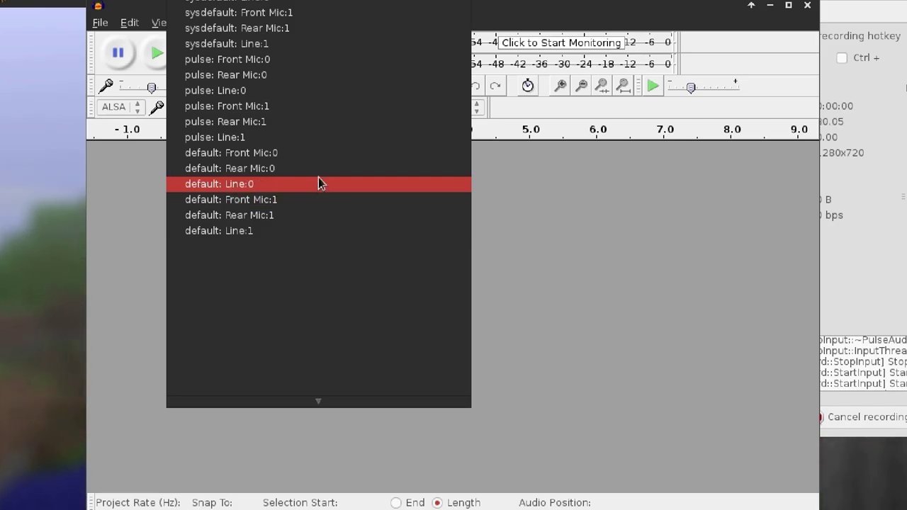
click(615, 213)
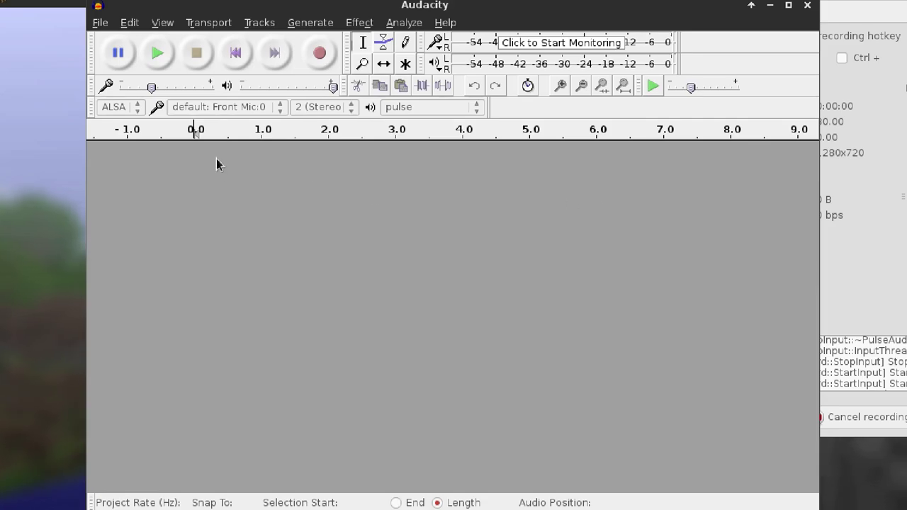
click(219, 110)
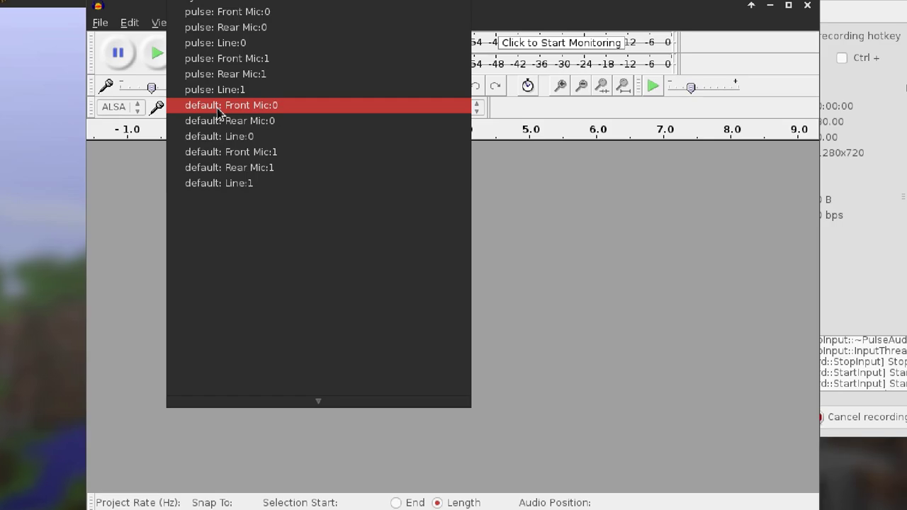
click(221, 112)
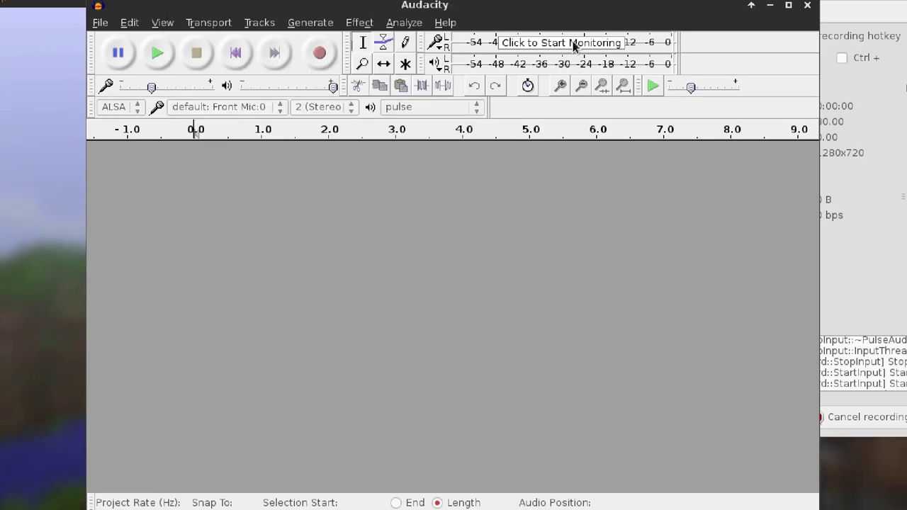
click(415, 113)
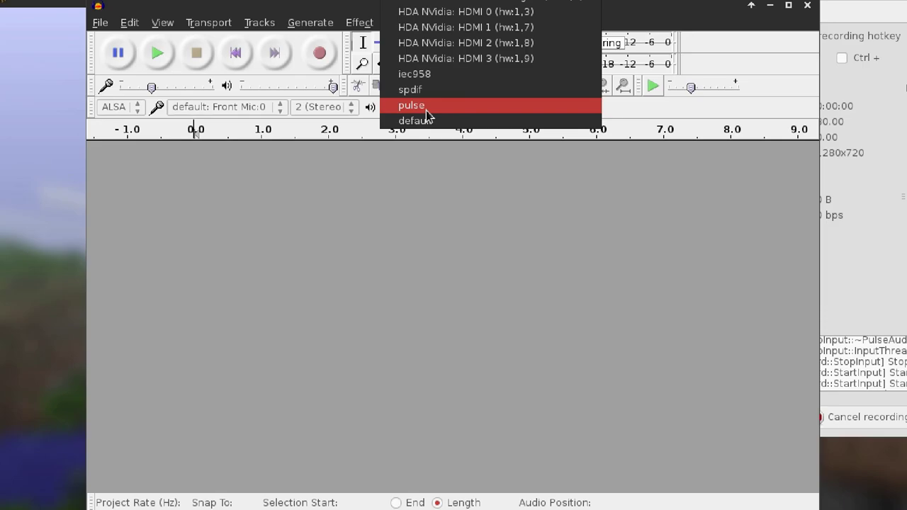
click(428, 114)
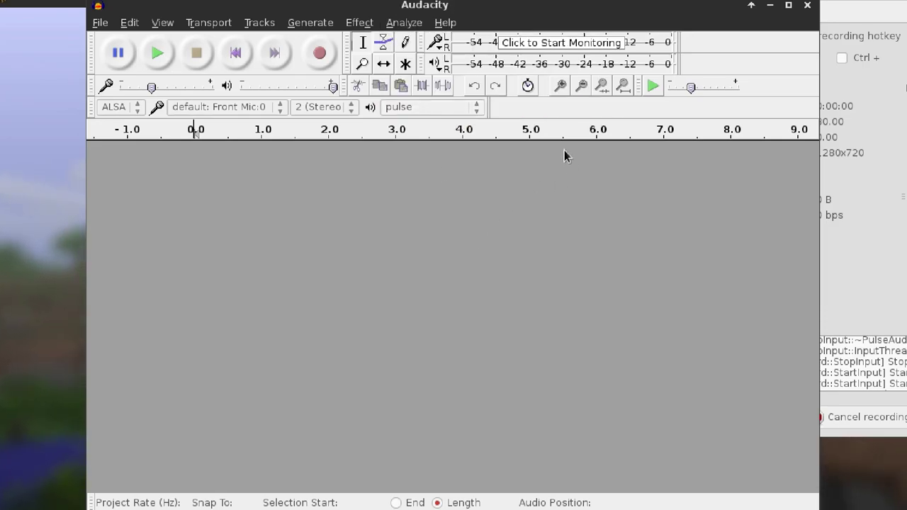
- Start monitoring the microphone level in Audacity and arrange its window beside SimpleScreenRecorder
click(653, 43)
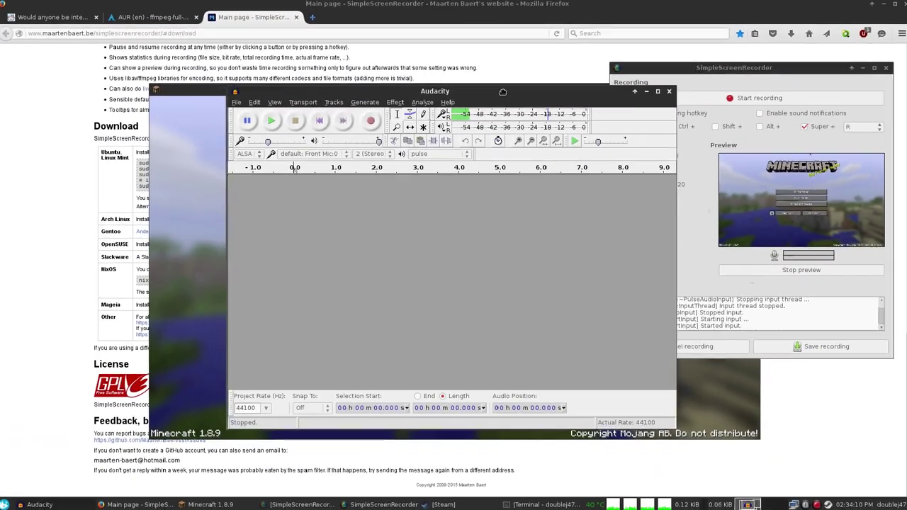
drag(503, 91, 543, 53)
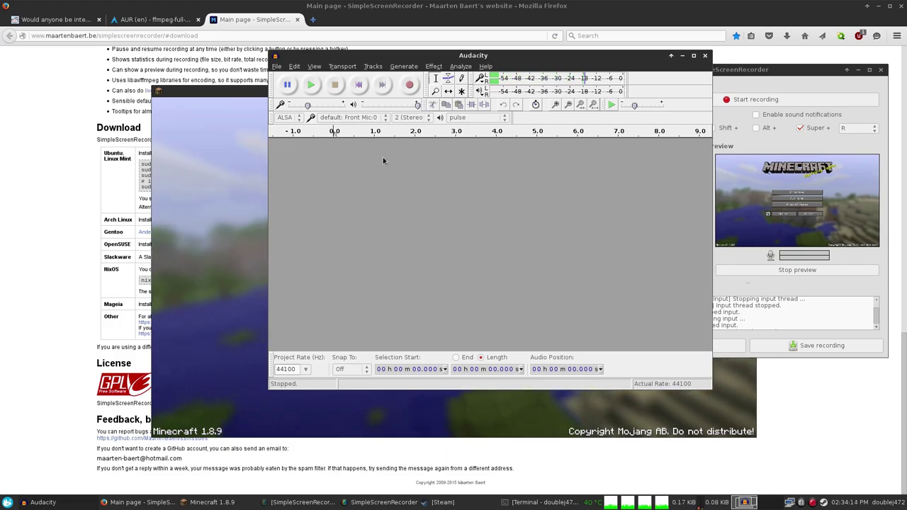
click(816, 139)
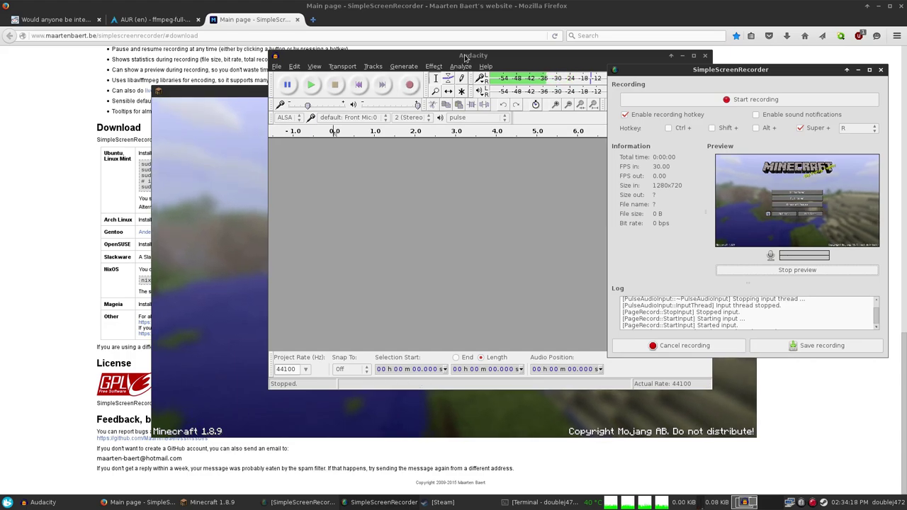
drag(465, 58, 483, 49)
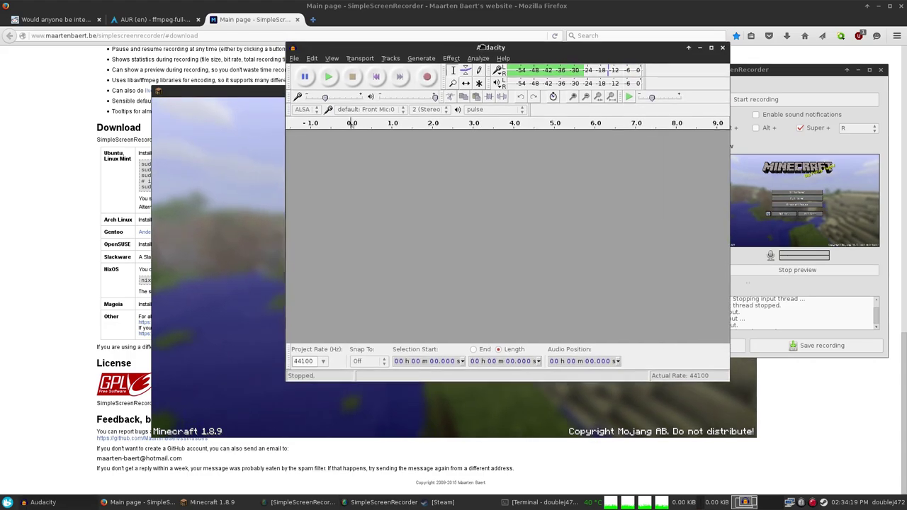
- Try recording the microphone in Audacity together with the screen recording, and delete the test audio track
click(427, 76)
key(super+r)
drag(556, 138, 539, 127)
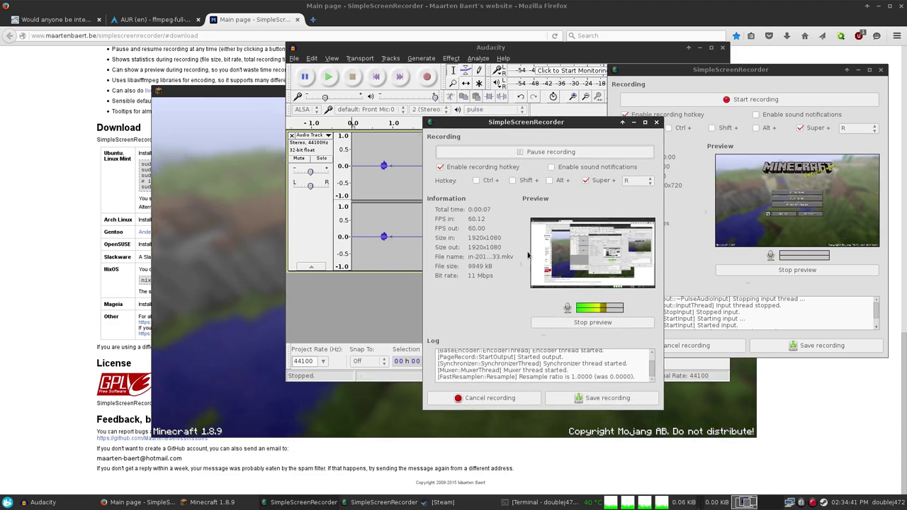
click(634, 124)
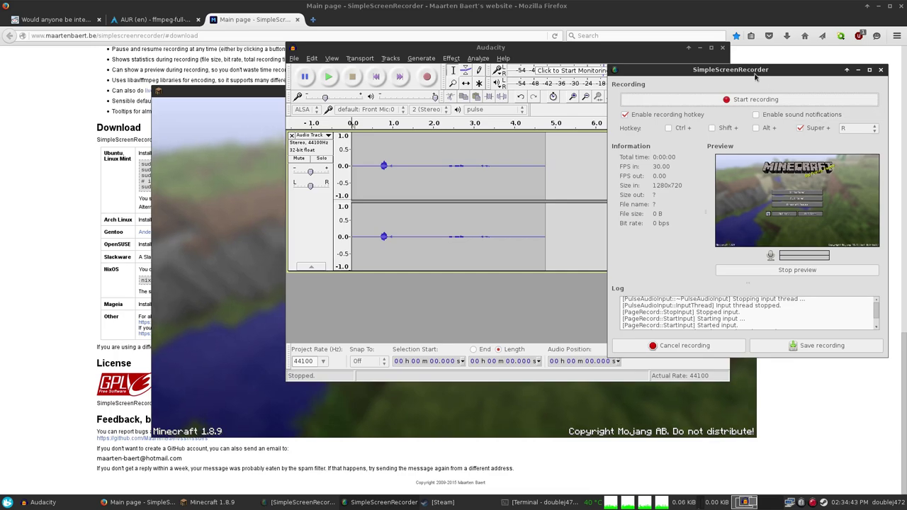
drag(756, 77, 750, 79)
click(291, 135)
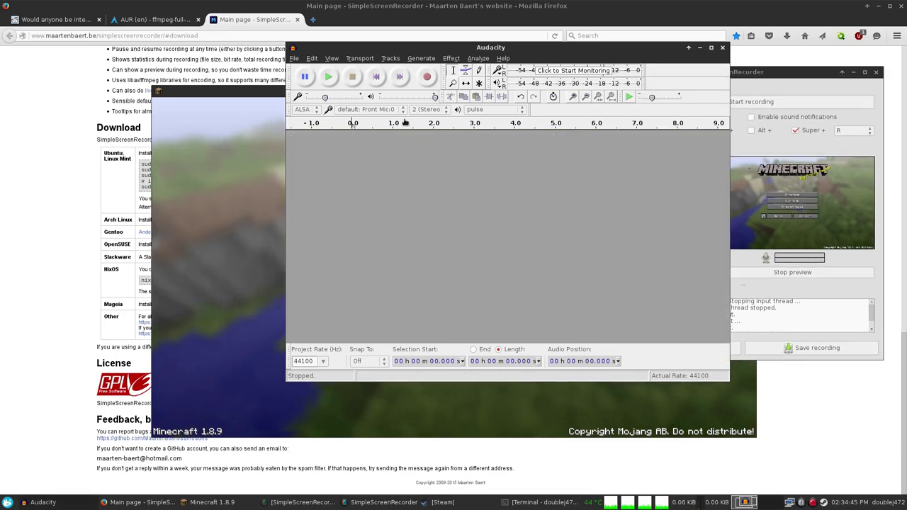
- Start a microphone recording in Audacity and the Minecraft recording in SimpleScreenRecorder together, and bring the recorder's statistics into view
click(805, 76)
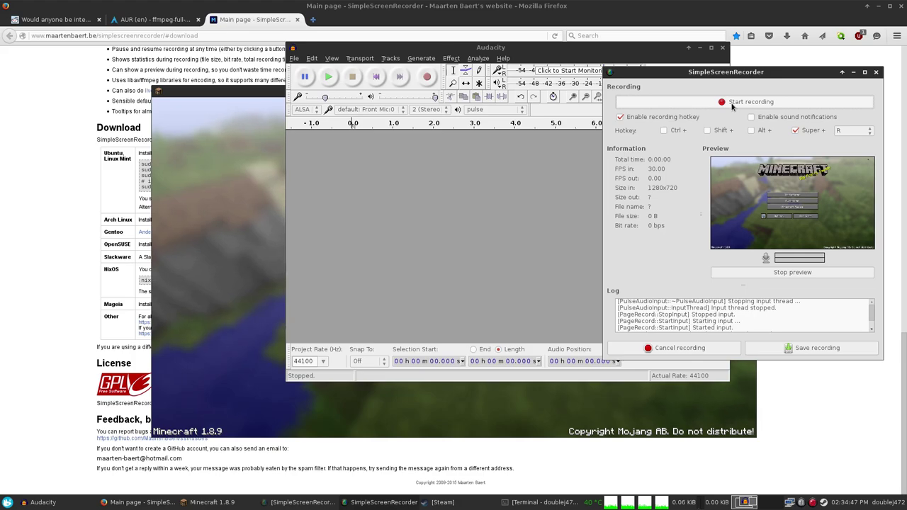
click(460, 68)
key(r)
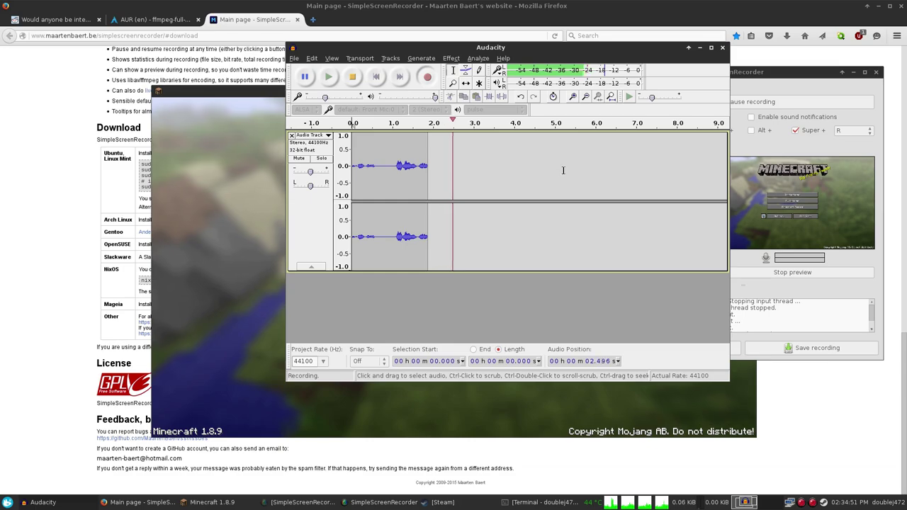
click(789, 72)
drag(789, 72, 793, 70)
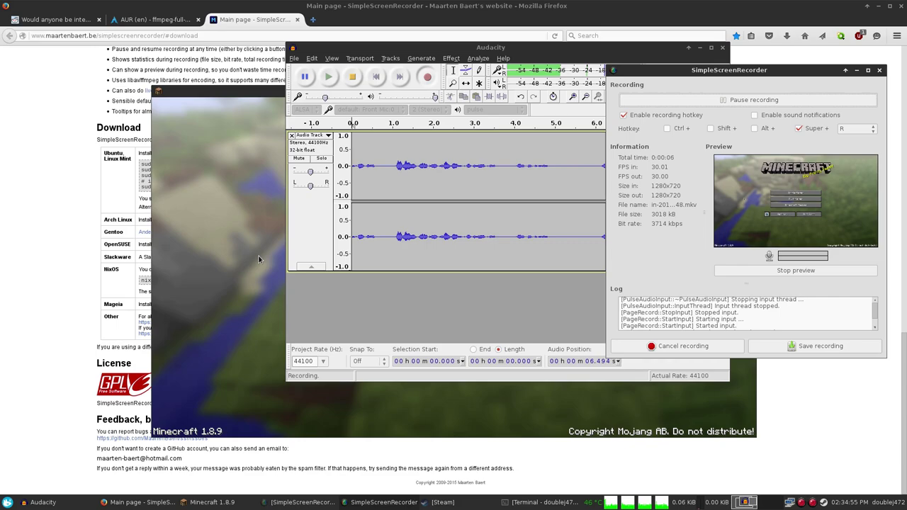
- Switch to Minecraft, look at the multiplayer server list, and load the singleplayer world "test"
click(213, 254)
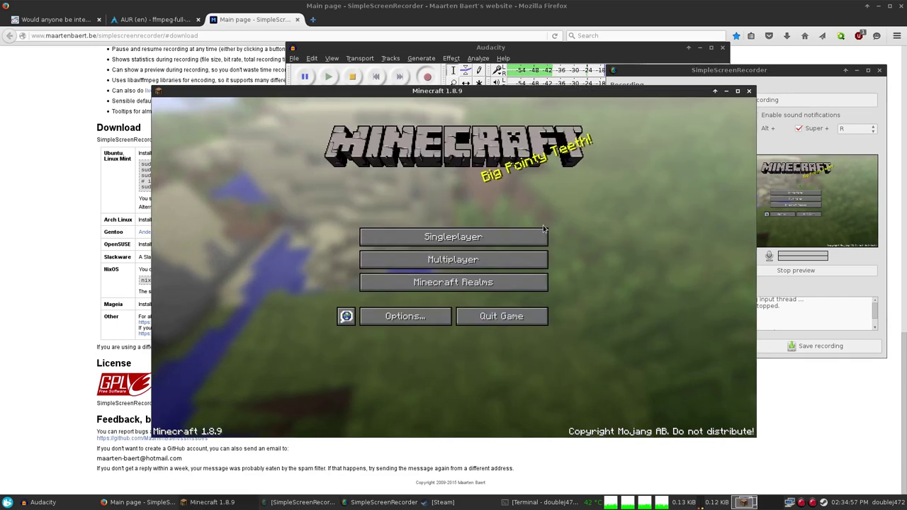
click(481, 260)
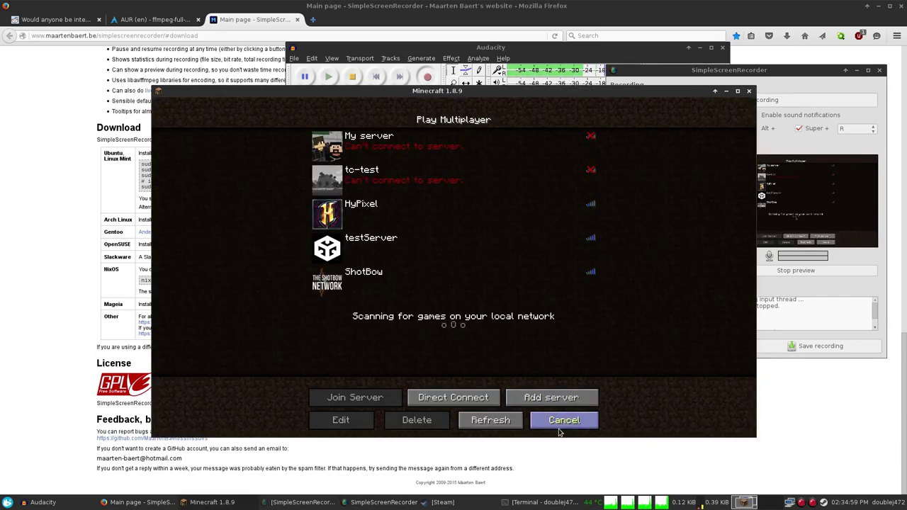
click(561, 419)
click(455, 237)
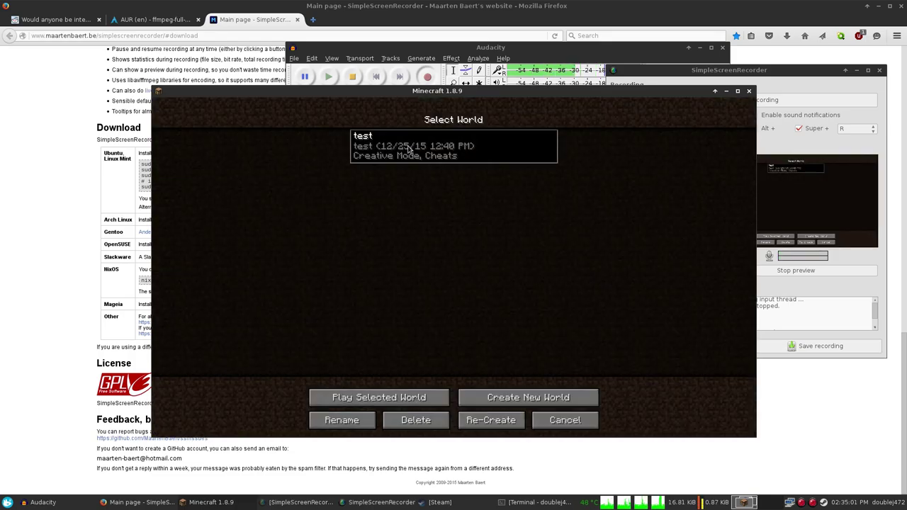
click(405, 400)
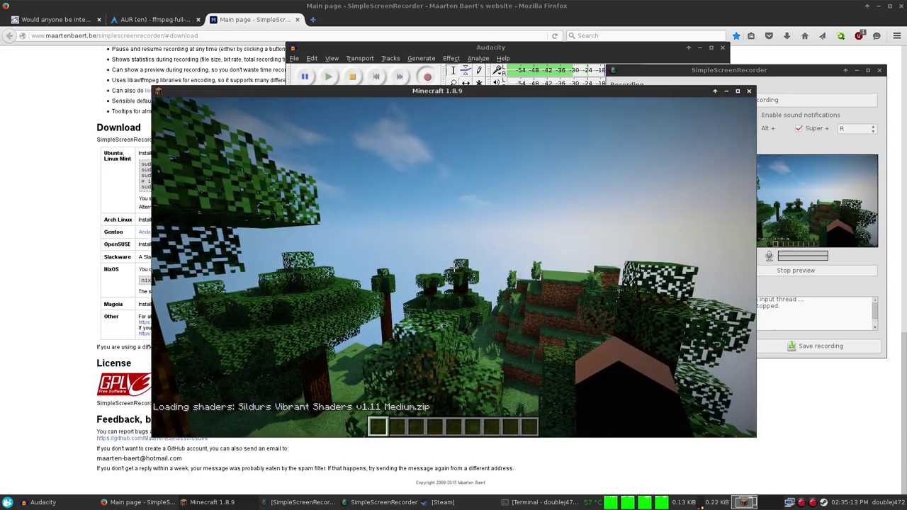
- Set the Minecraft shader pack to (internal) in the video settings, and check the debug overlay in the world
key(Escape)
click(387, 266)
click(376, 246)
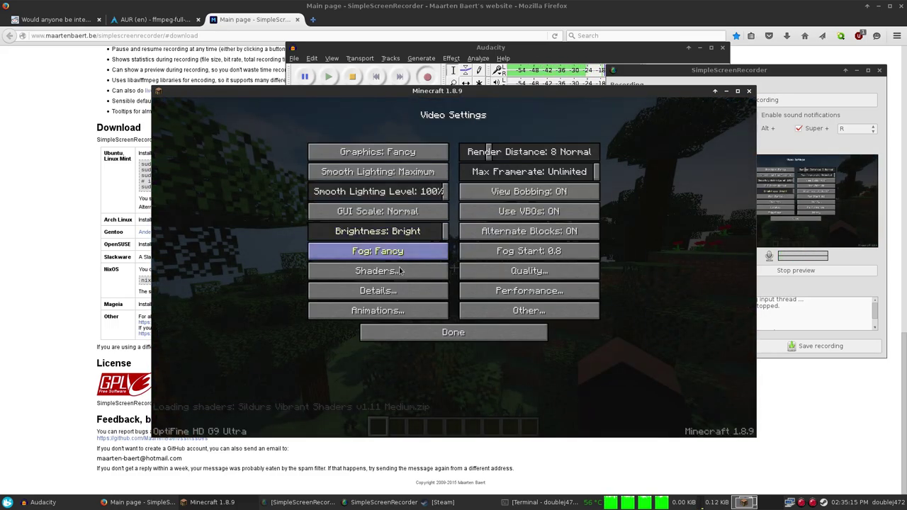
click(401, 270)
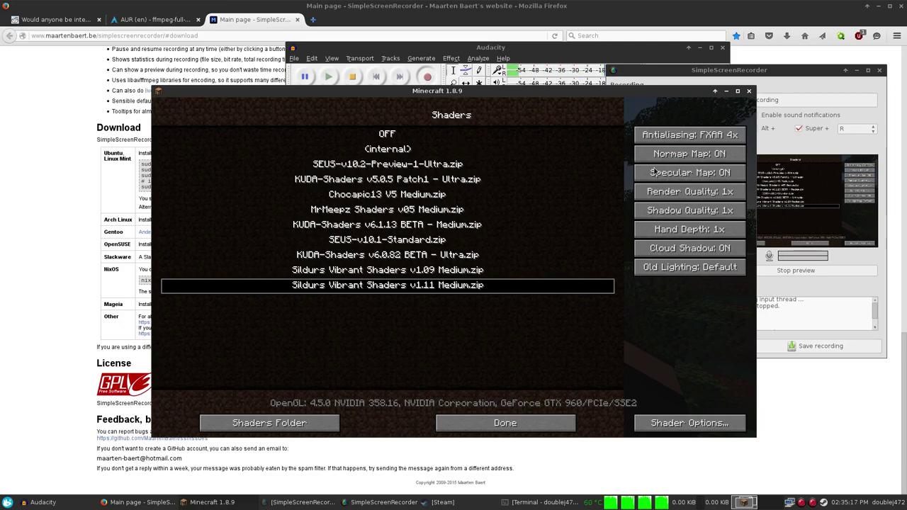
key(Escape)
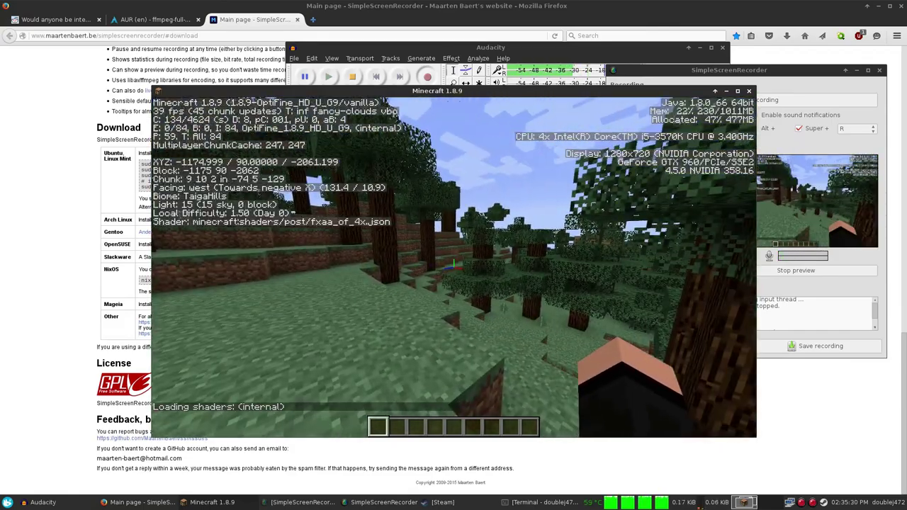
key(F3)
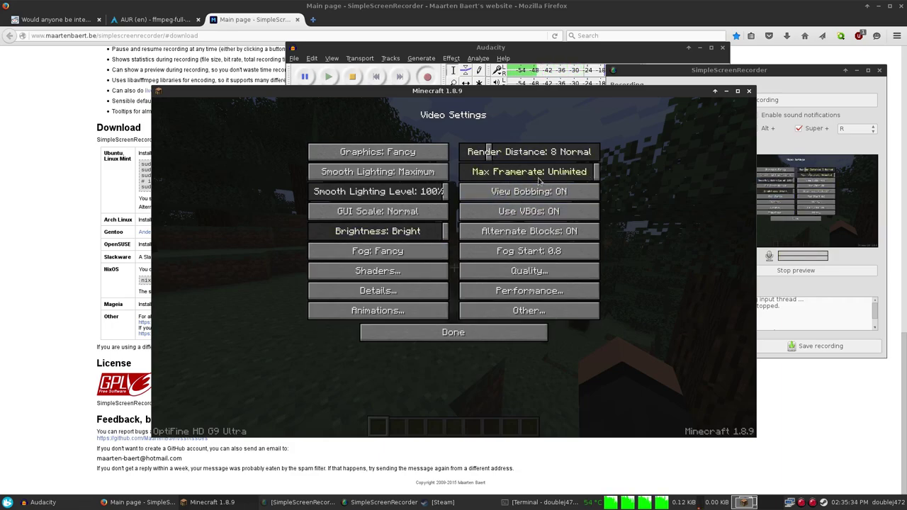
key(Escape)
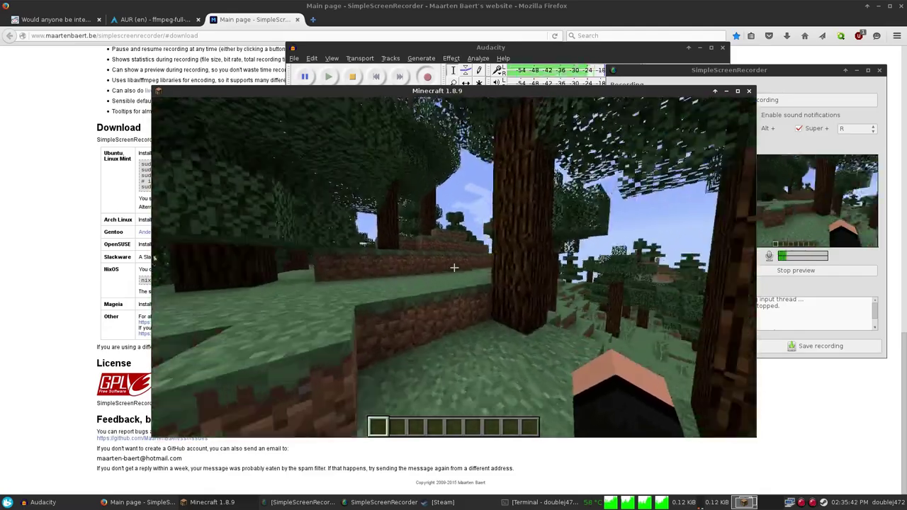
- Walk forward through the forest world to record gameplay footage, and pause the game
key(w)
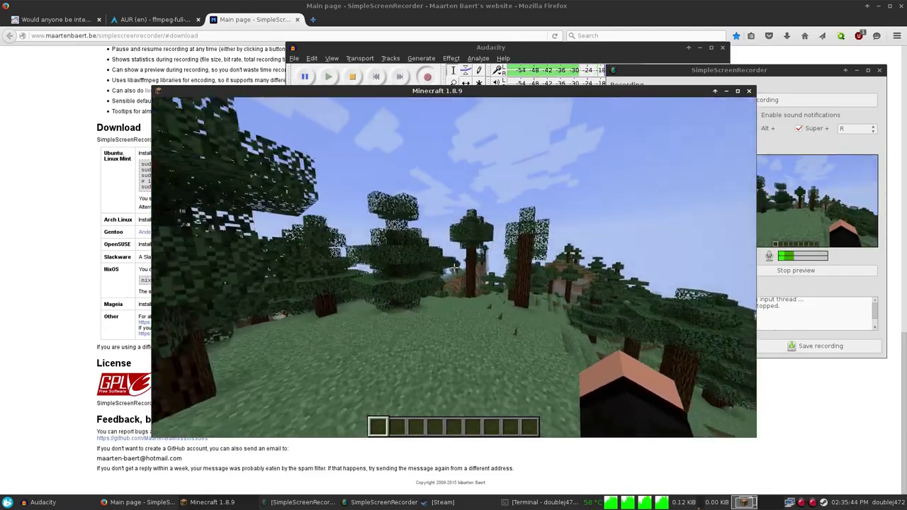
key(w)
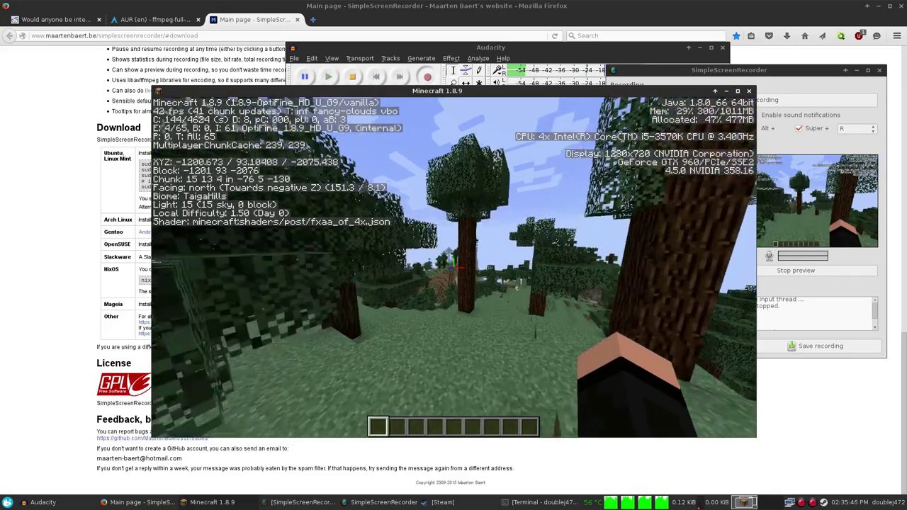
key(w)
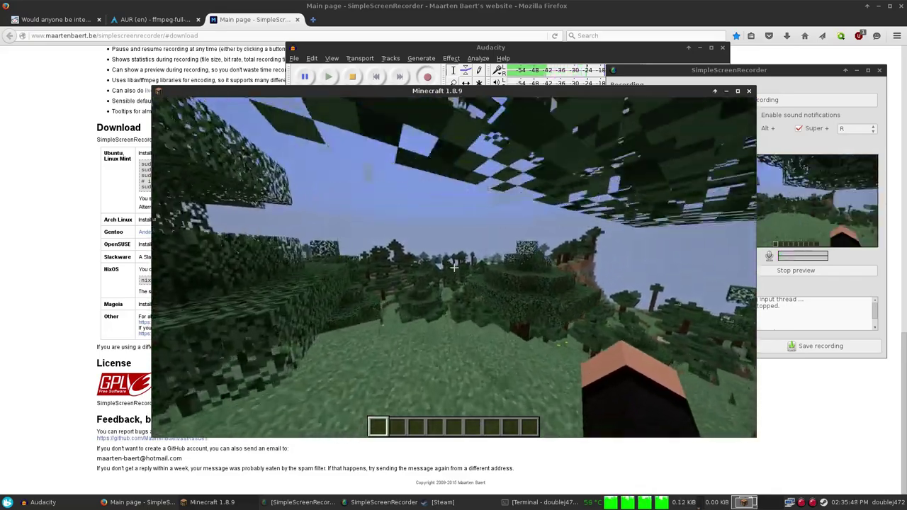
key(w)
key(w)
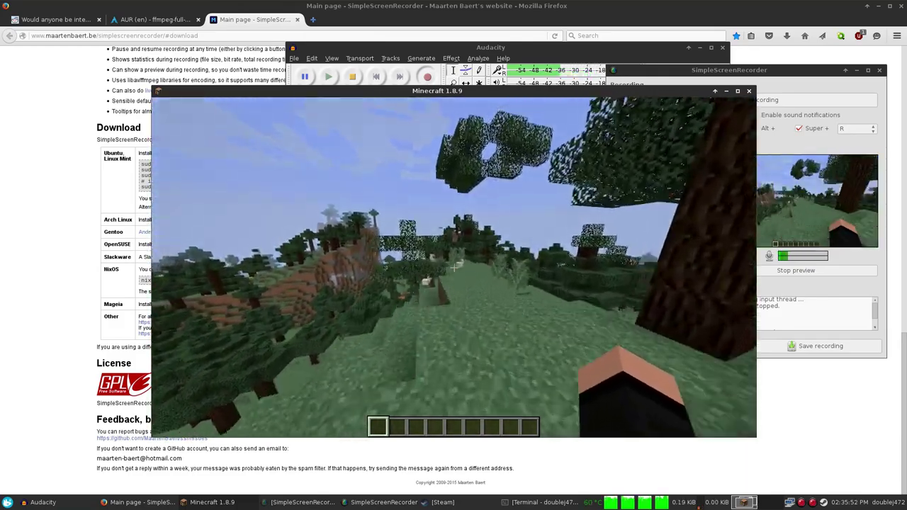
key(w)
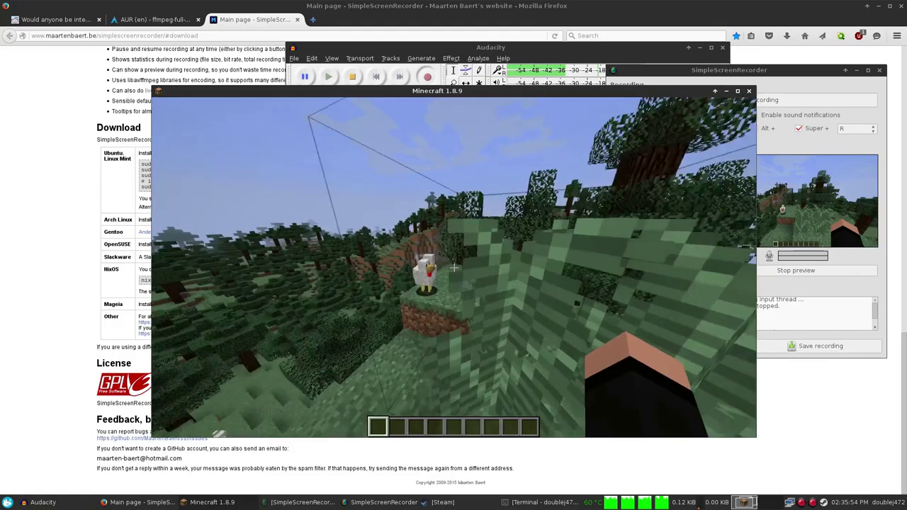
key(w)
key(w)
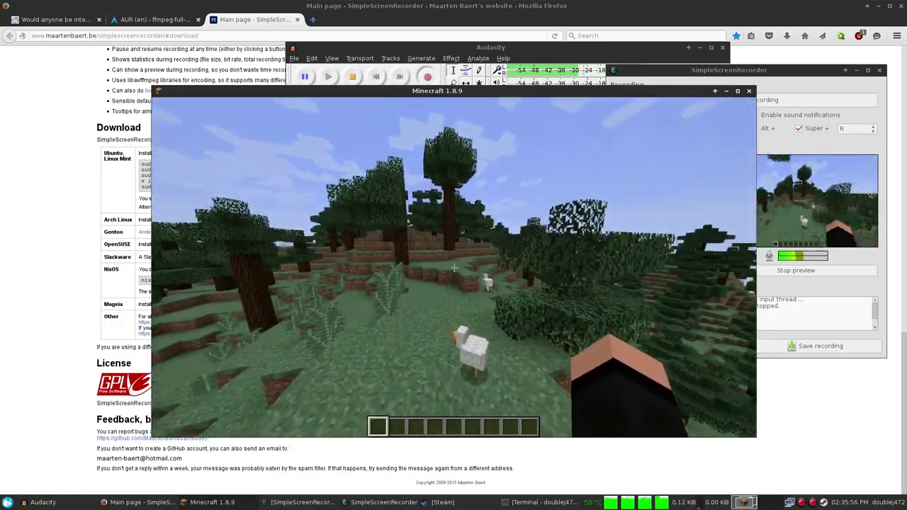
key(w)
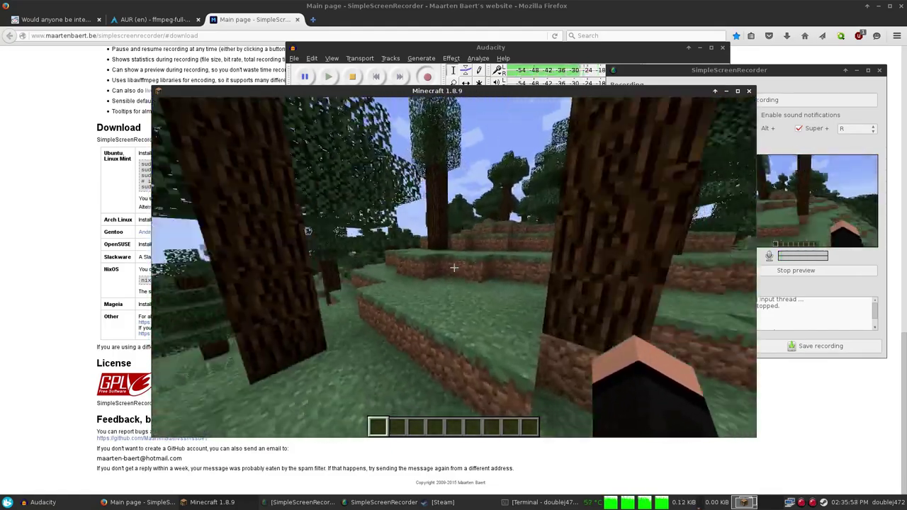
key(w)
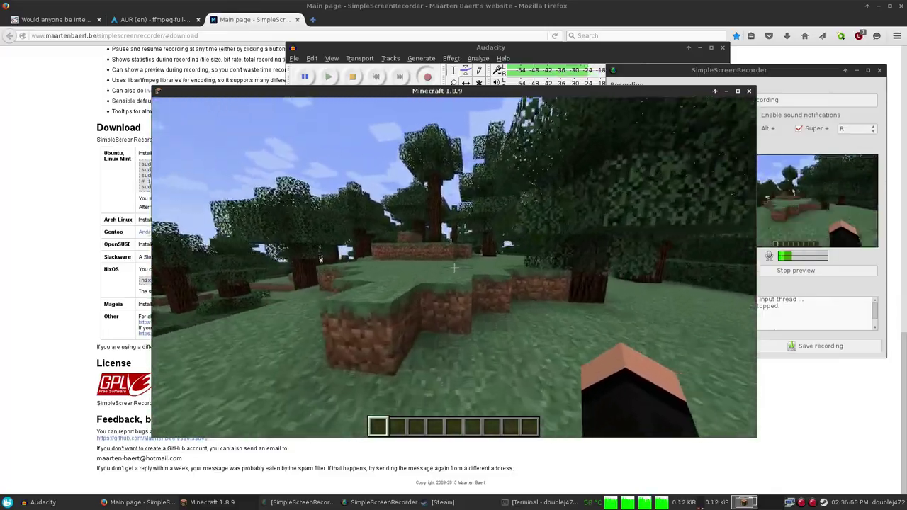
key(w)
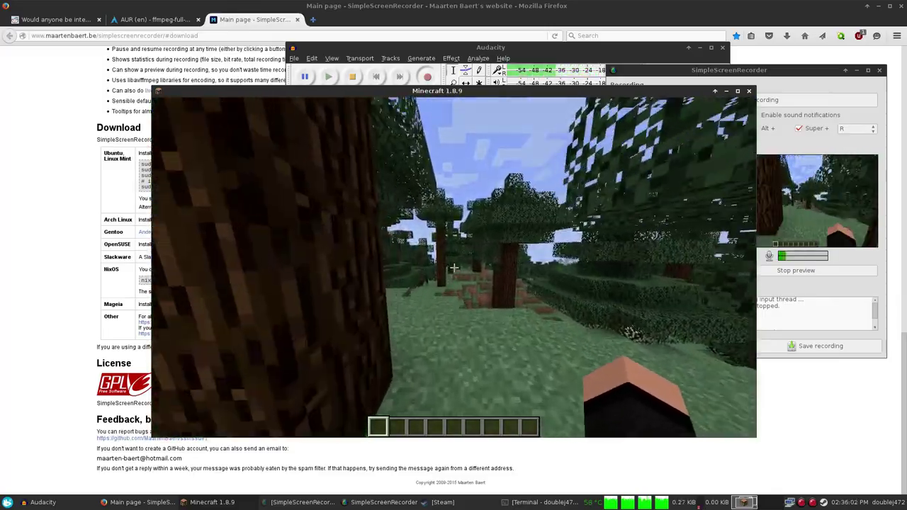
key(w)
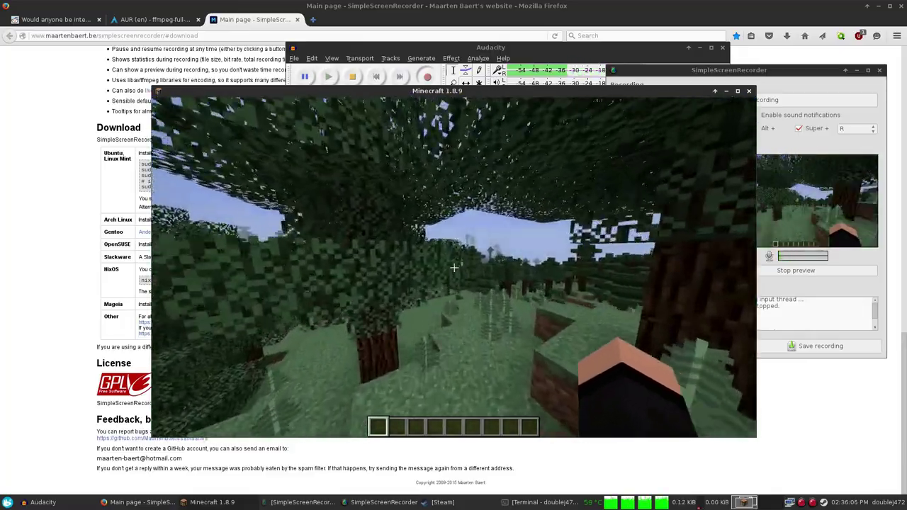
key(w)
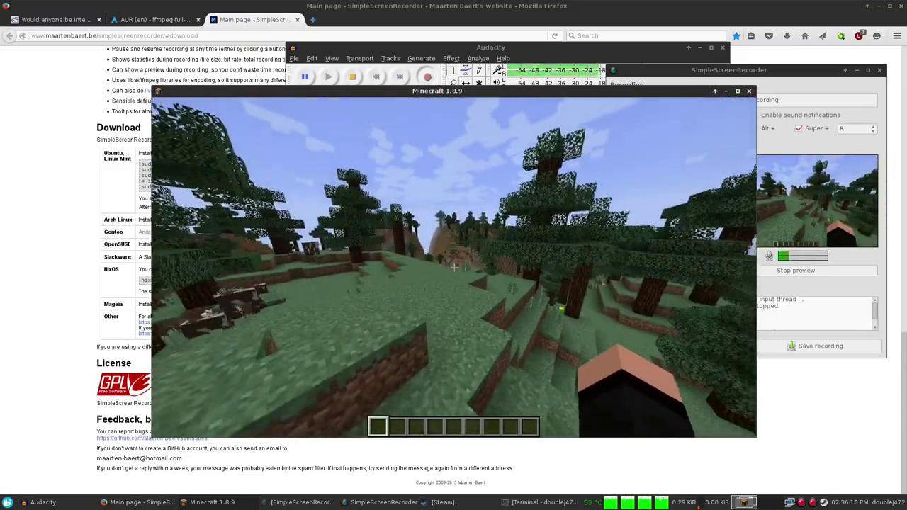
key(w)
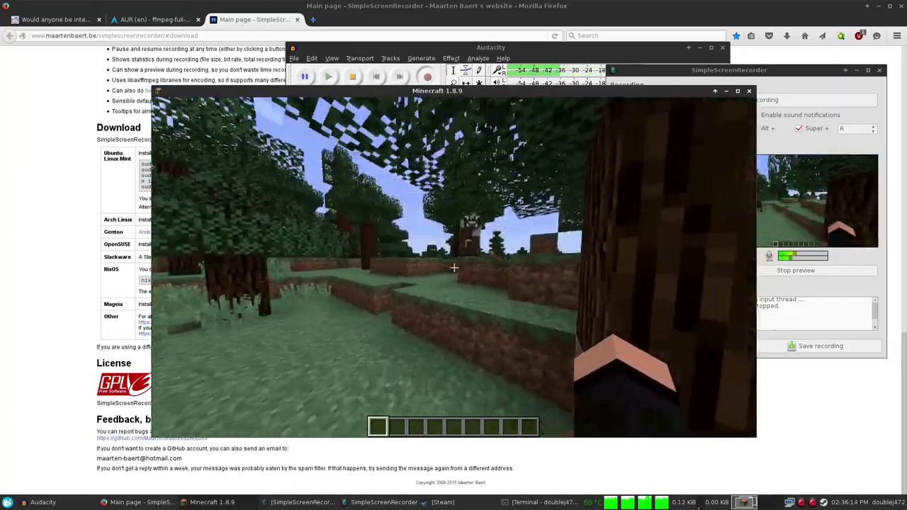
key(Escape)
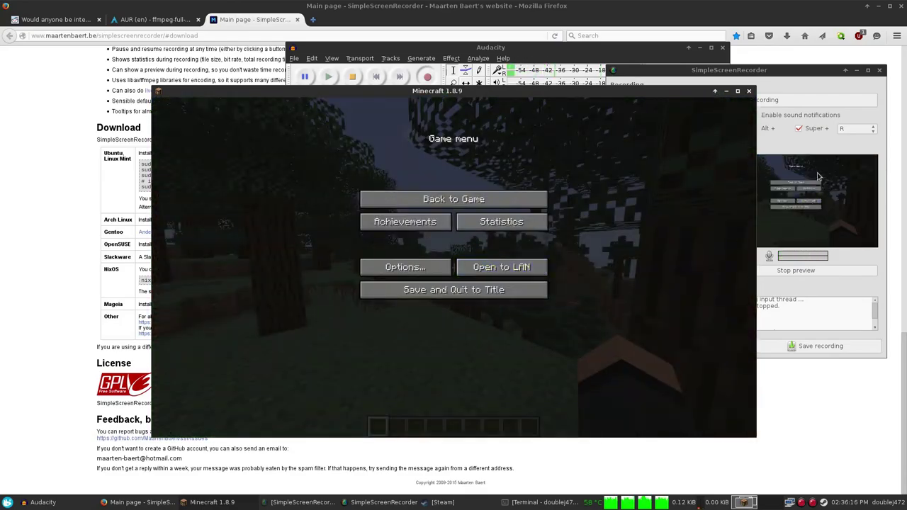
- Bring SimpleScreenRecorder to the front, pause the screen recording, and stop the microphone recording in Audacity
click(780, 69)
drag(769, 75, 684, 83)
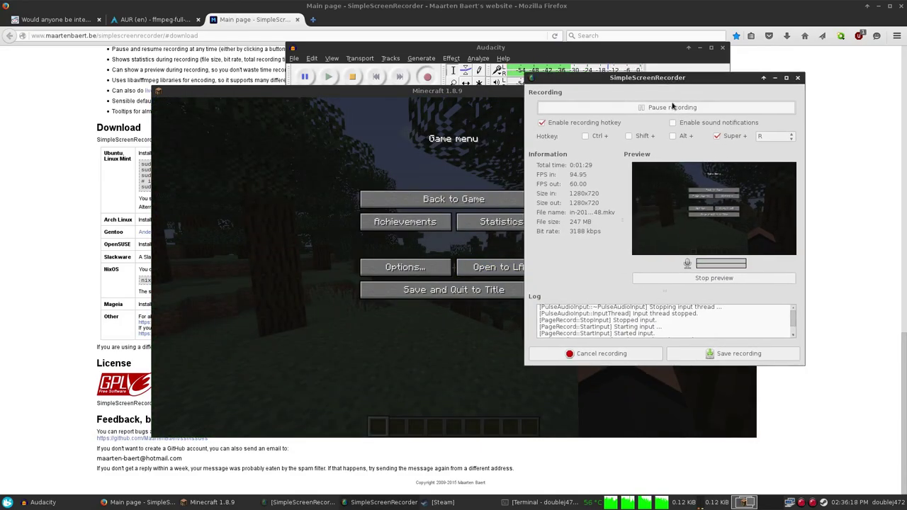
click(673, 106)
click(402, 74)
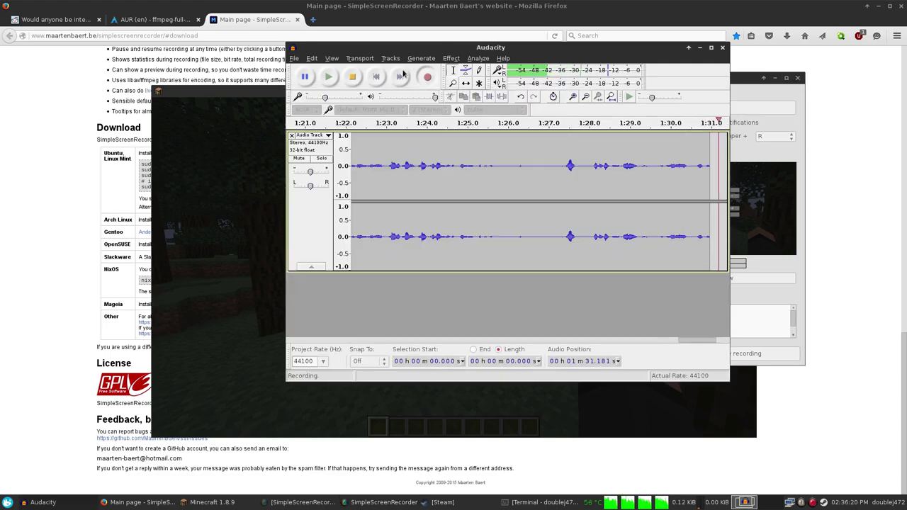
click(353, 78)
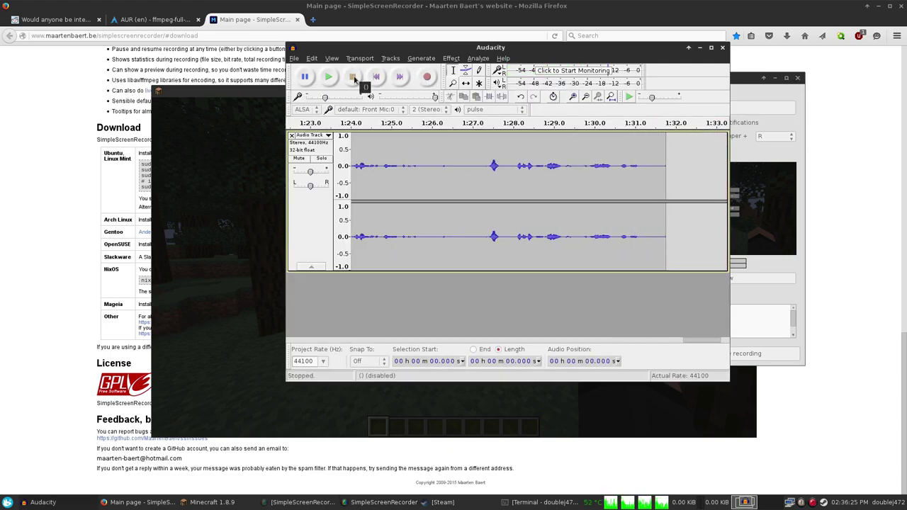
- Select the whole microphone track, move the SimpleScreenRecorder window partly clear of Minecraft, and return to Audacity
double_click(547, 180)
drag(743, 83, 807, 88)
click(211, 182)
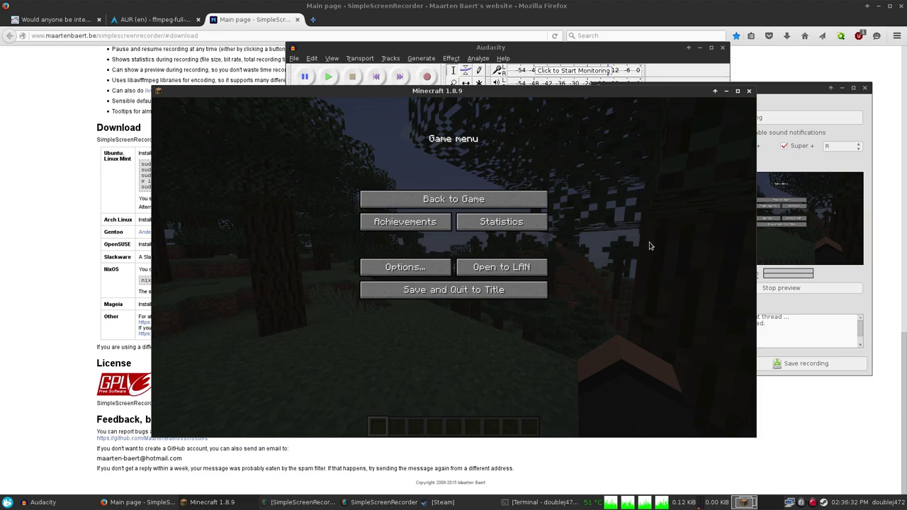
click(776, 89)
click(494, 56)
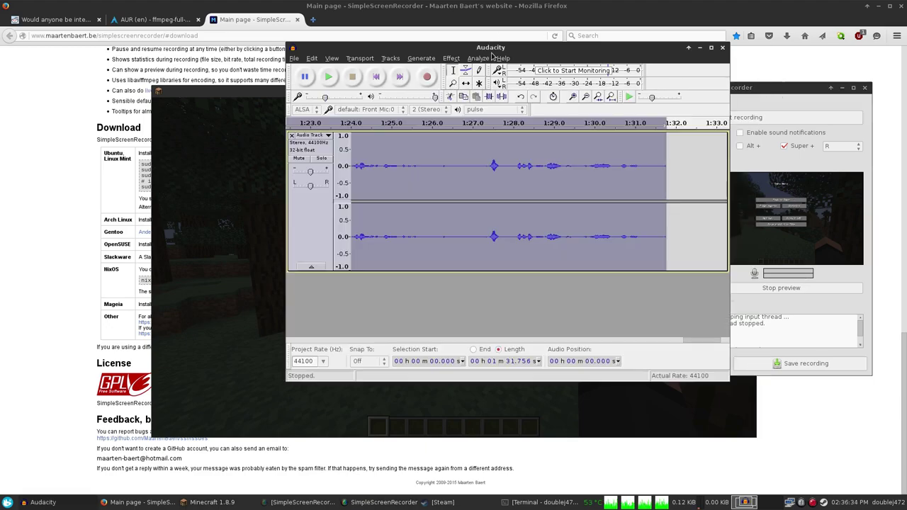
- Save the Audacity project as "mic" in the rec/test3/raw1 folder and move its window aside
click(293, 58)
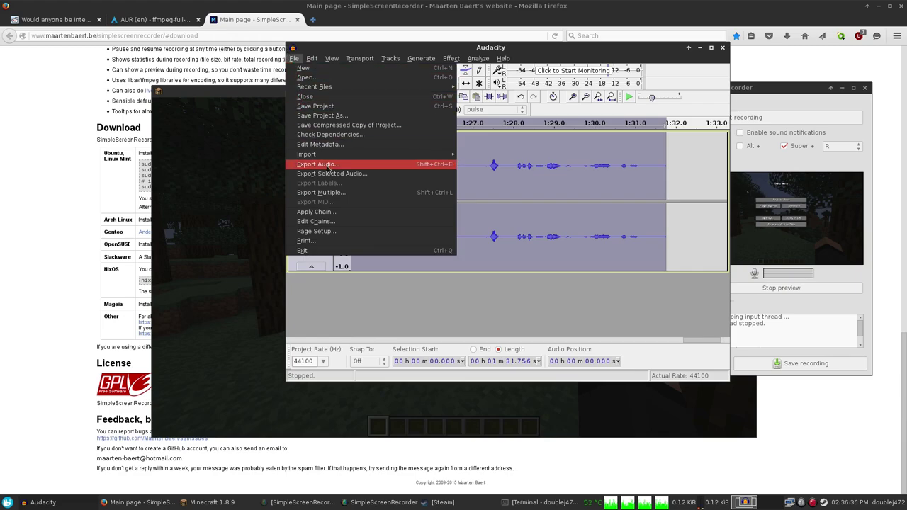
click(368, 116)
click(574, 245)
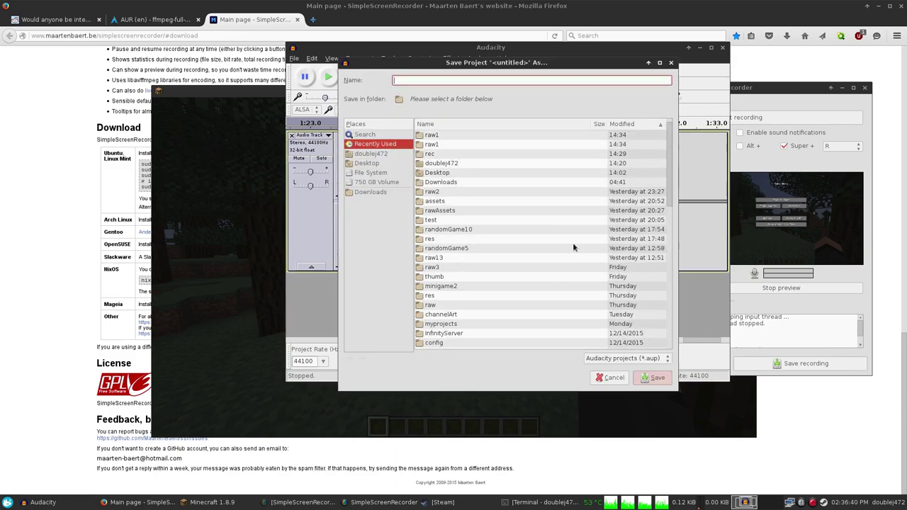
double_click(435, 154)
click(478, 99)
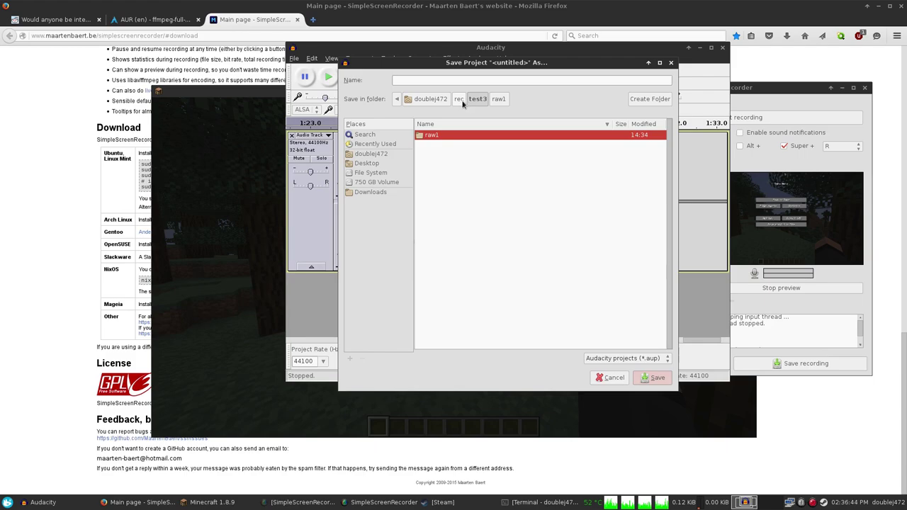
click(497, 100)
text(mic)
click(655, 377)
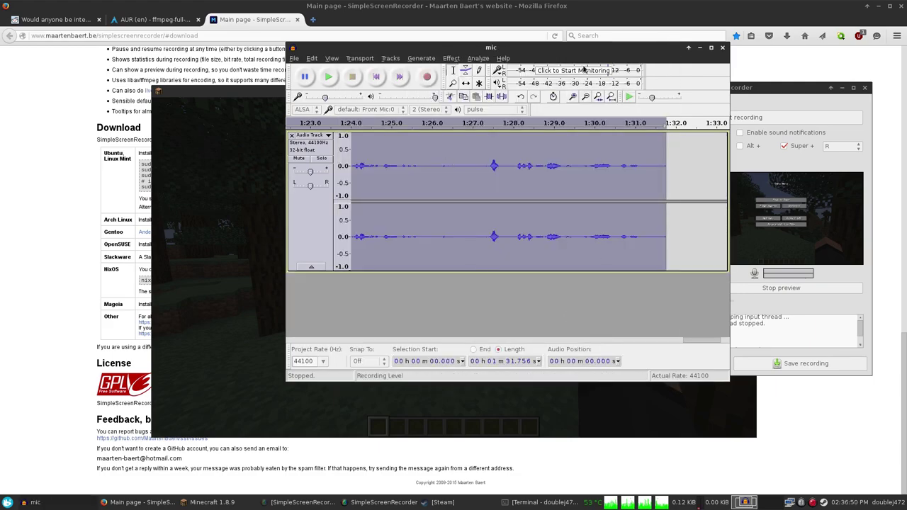
drag(636, 52, 674, 43)
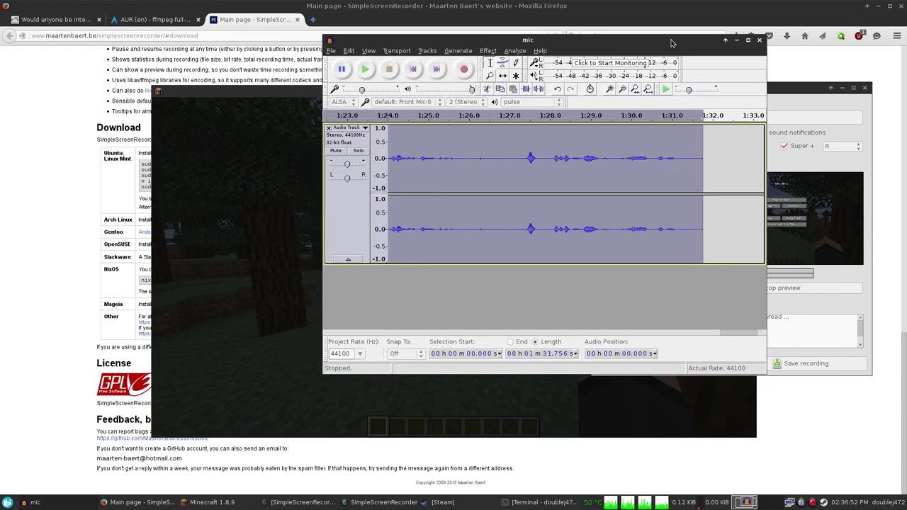
click(243, 173)
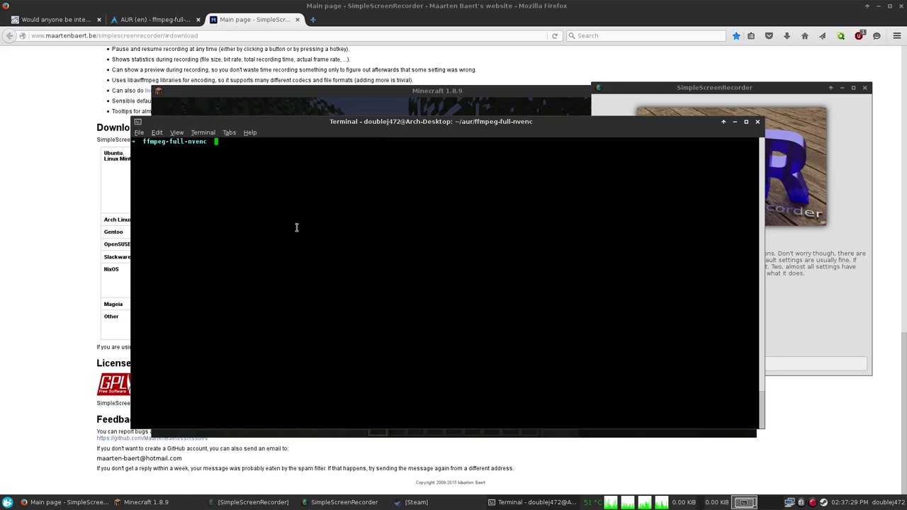
- In the terminal, list the ffmpeg-full-nvenc folder's files and open PKGBUILD in nano with the -w option
drag(142, 141, 211, 142)
click(280, 147)
triple_click(193, 142)
click(281, 175)
text(ls)
key(Return)
text(nano -w ./)
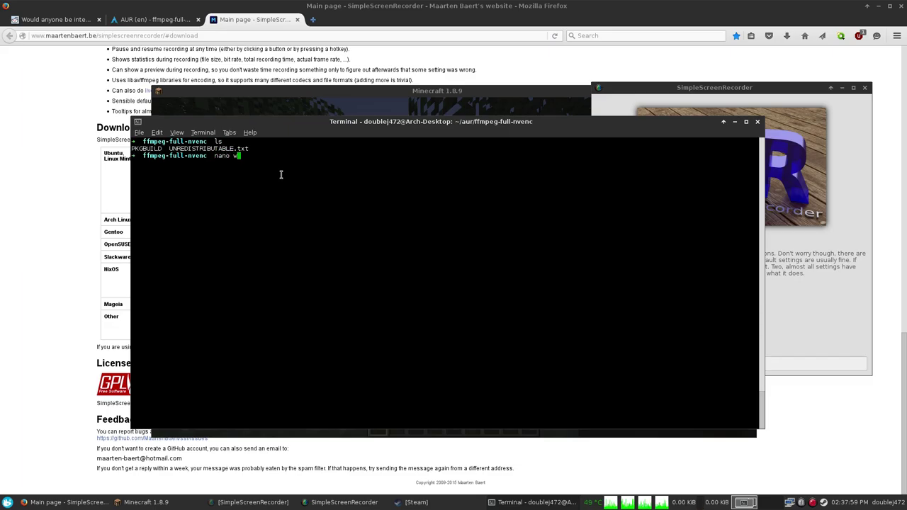
text(PKG)
key(Tab)
key(Return)
- Page through the PKGBUILD to examine its package details, dependencies and build options
key(Page_Down)
key(Page_Down)
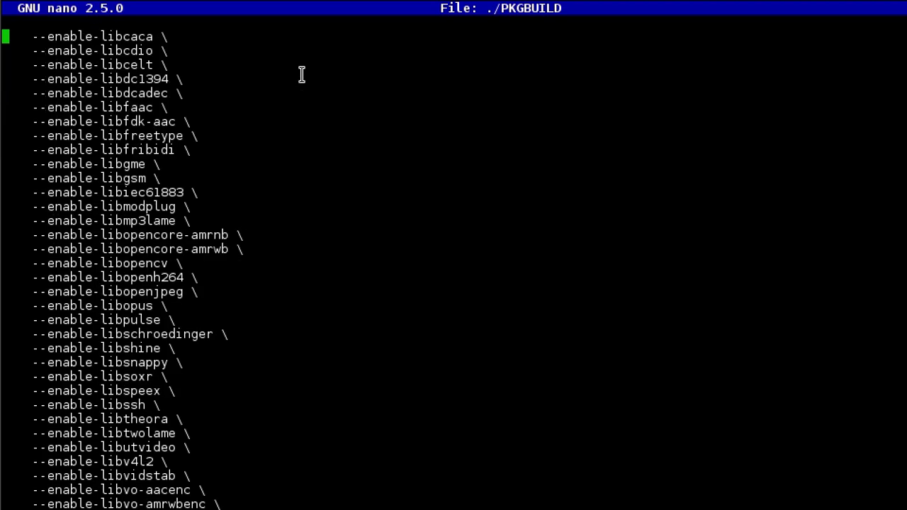
key(Page_Down)
key(Page_Up)
key(Page_Up)
key(Page_Up)
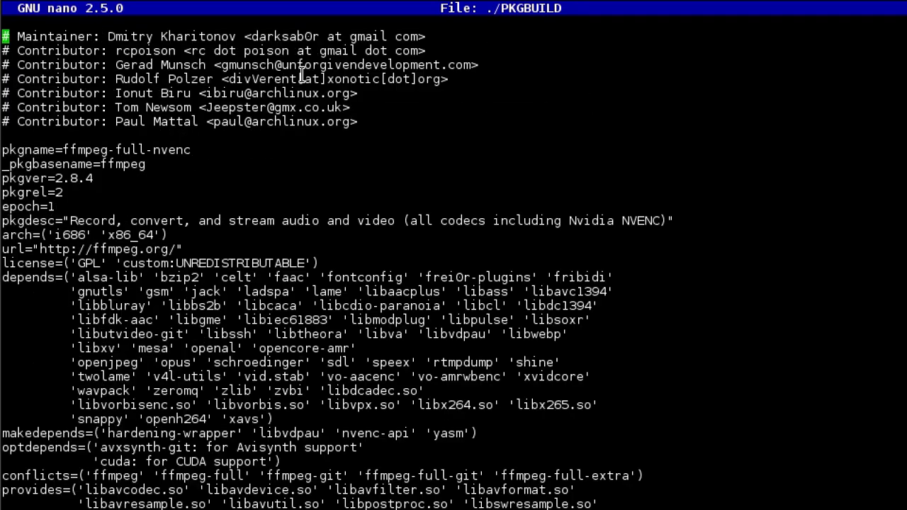
key(Page_Down)
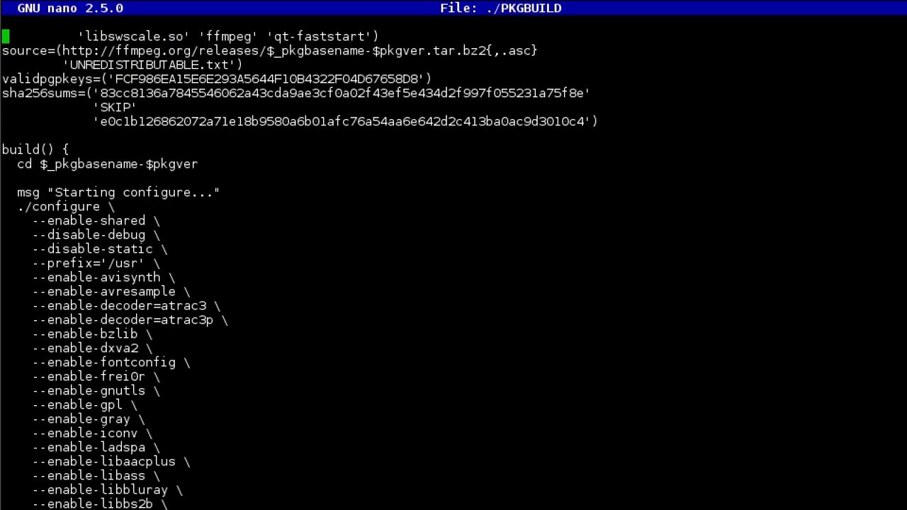
- Highlight the ./configure command and the --enable-nvenc option in the PKGBUILD's build section
drag(17, 207, 113, 206)
click(140, 226)
scroll(83, 277, down, 17)
scroll(271, 311, down, 19)
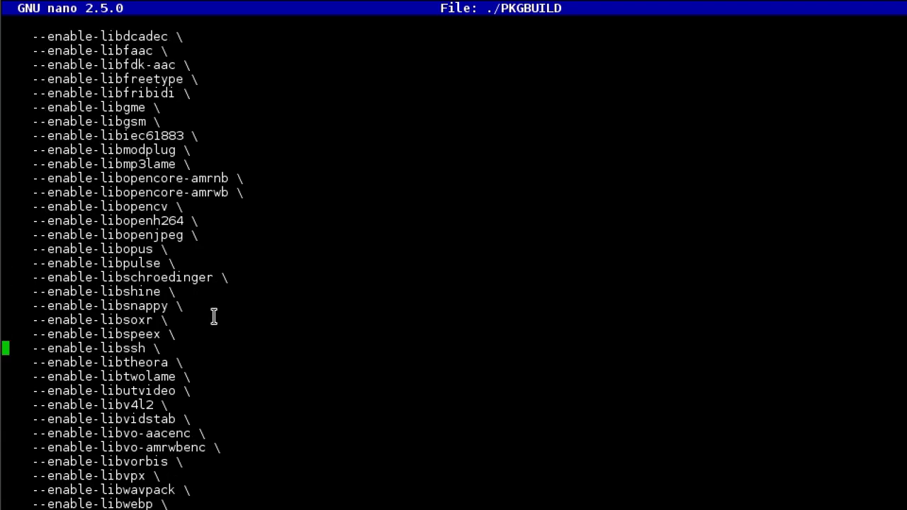
scroll(219, 251, up, 5)
drag(152, 136, 32, 137)
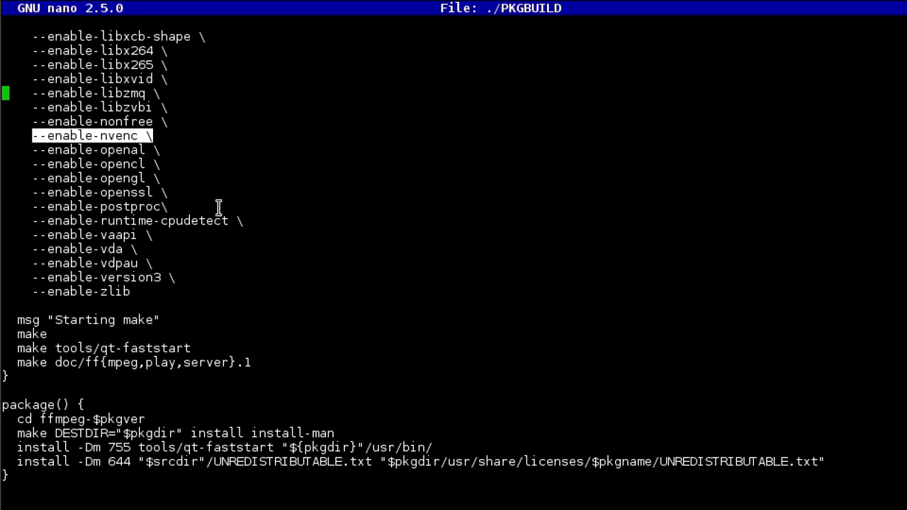
- Clear the highlight on the --enable-nvenc line and exit nano
click(239, 168)
click(353, 116)
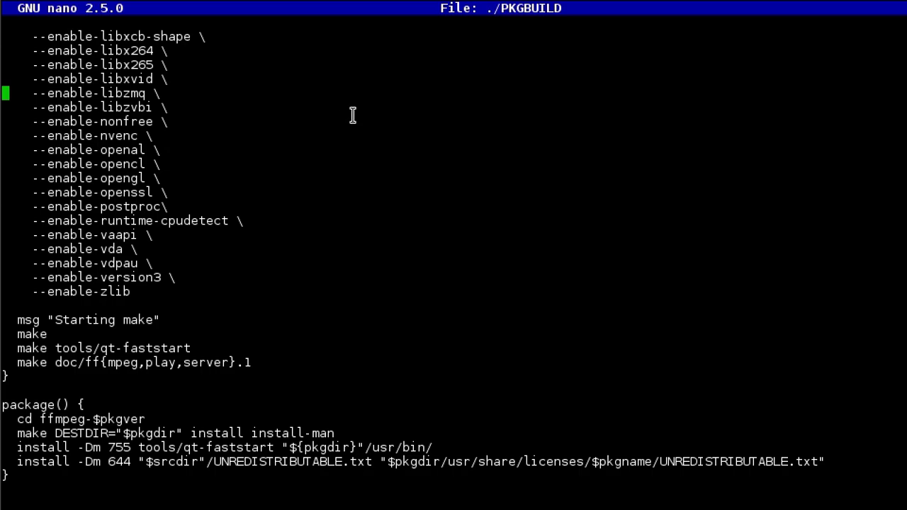
key(ctrl+x)
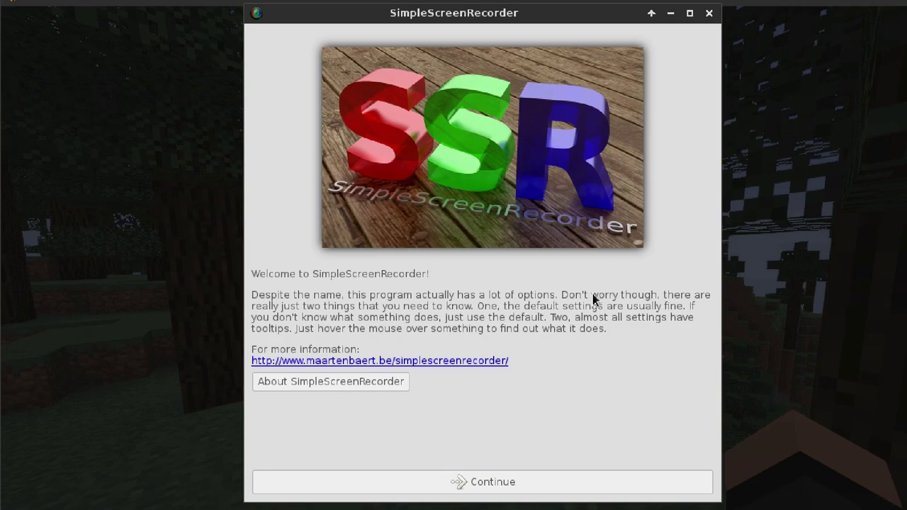
- Switch to SimpleScreenRecorder, proceed through the input settings to the output settings, and set the video codec to Other
click(532, 484)
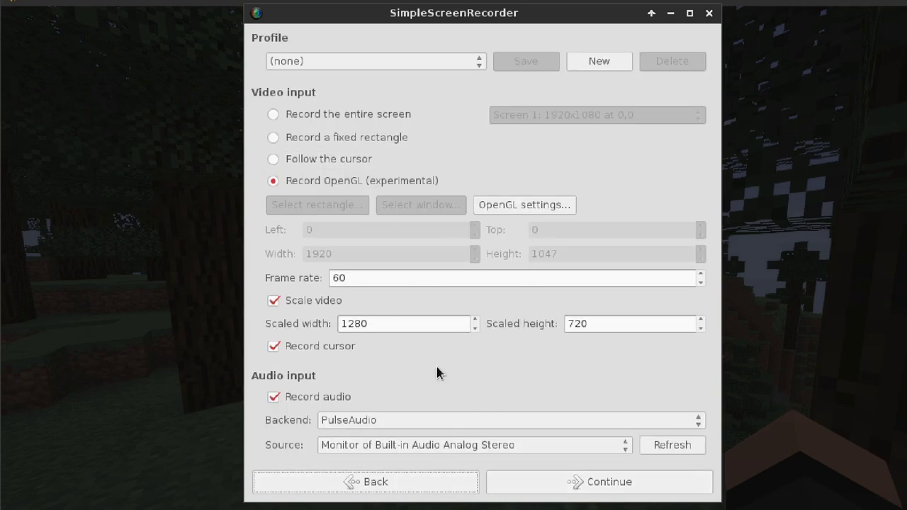
click(569, 480)
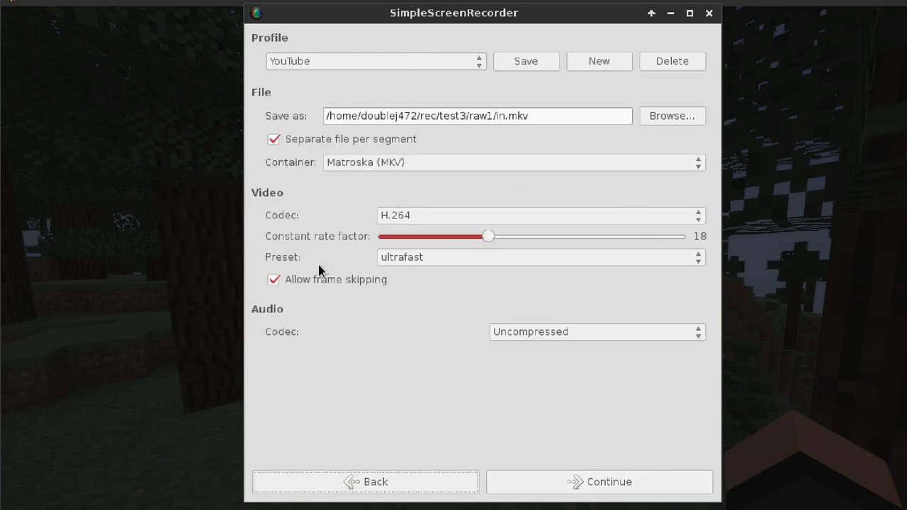
click(428, 212)
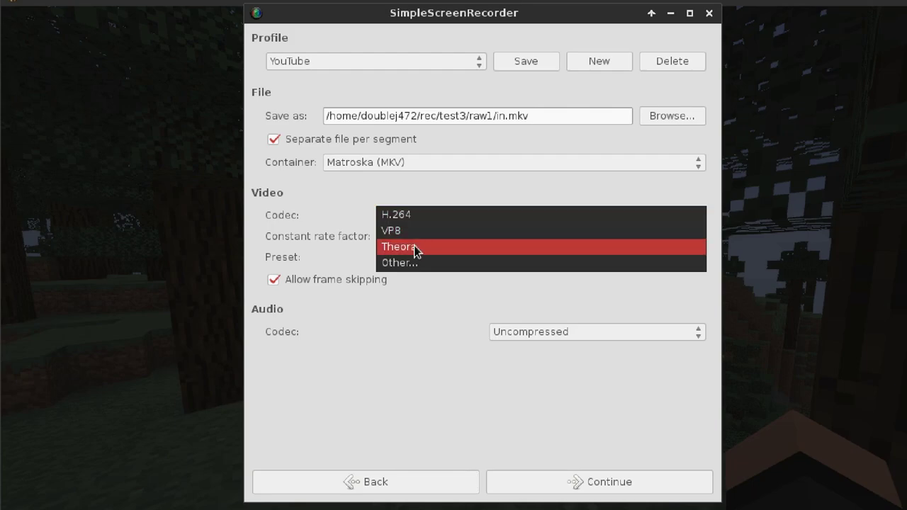
click(408, 263)
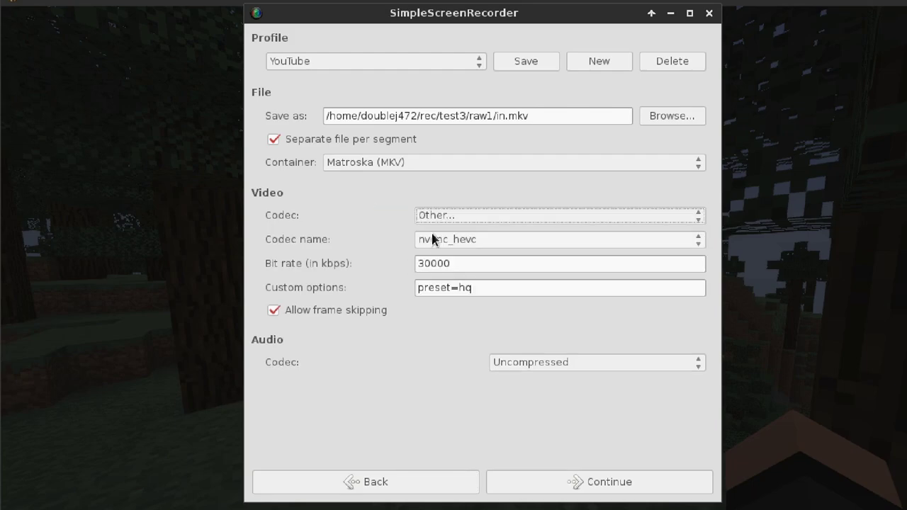
- Try nvenc_h264 as the video codec name and highlight the bit rate value
click(546, 239)
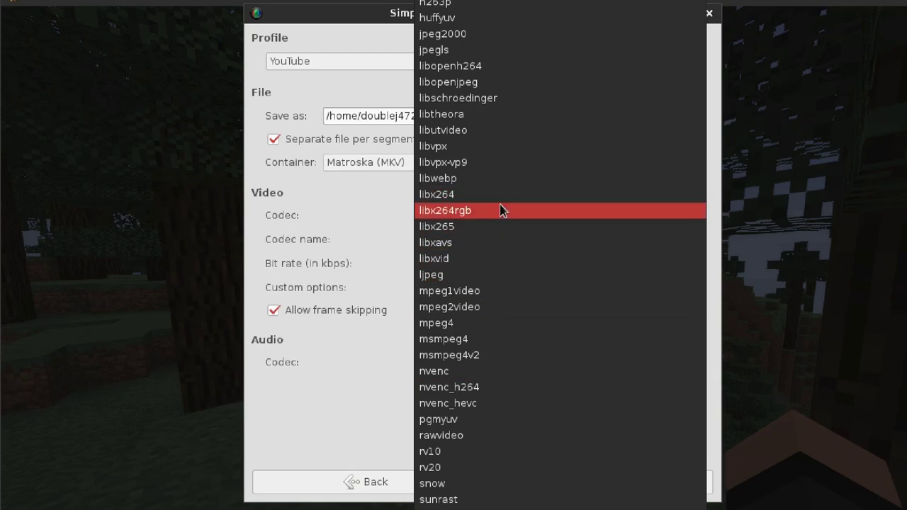
click(495, 395)
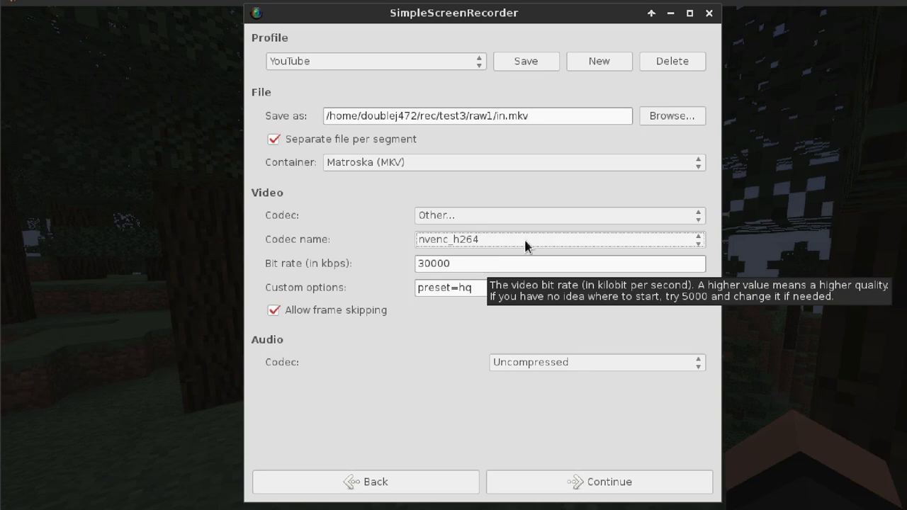
double_click(478, 267)
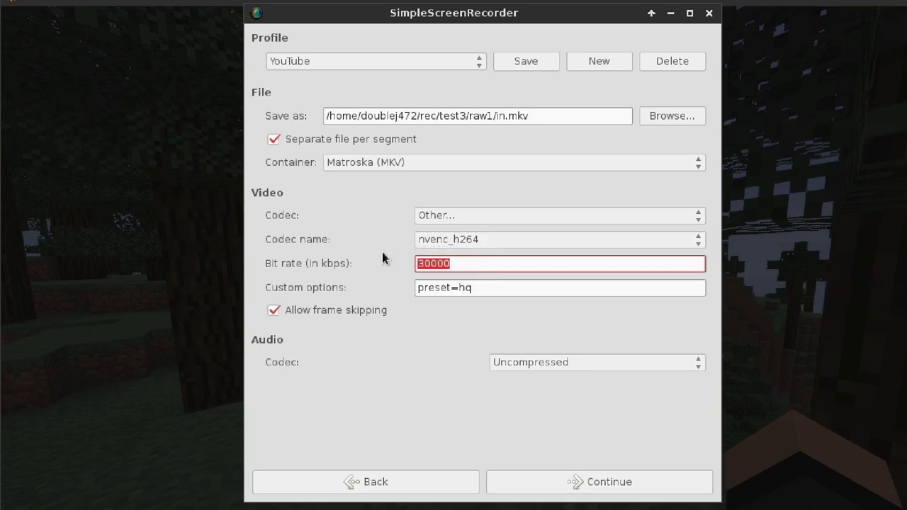
- Choose nvenc_hevc as the video codec name
click(486, 240)
click(483, 404)
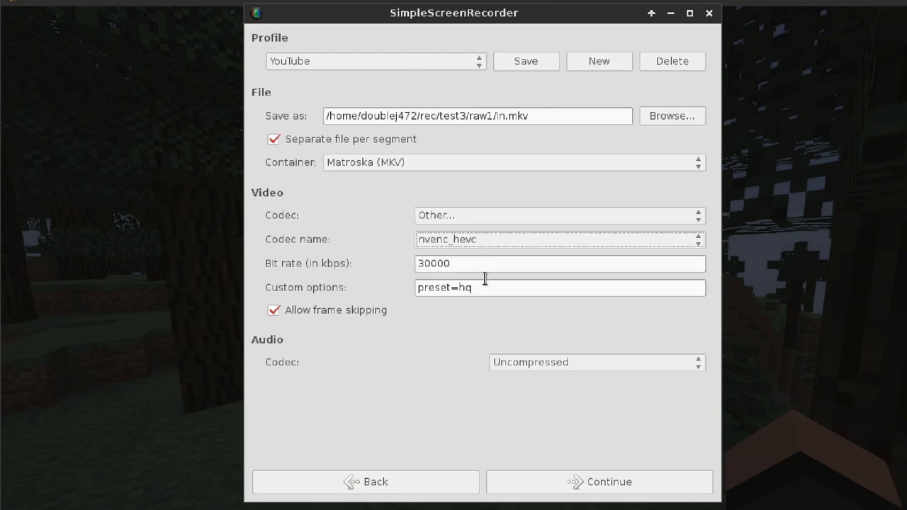
double_click(476, 267)
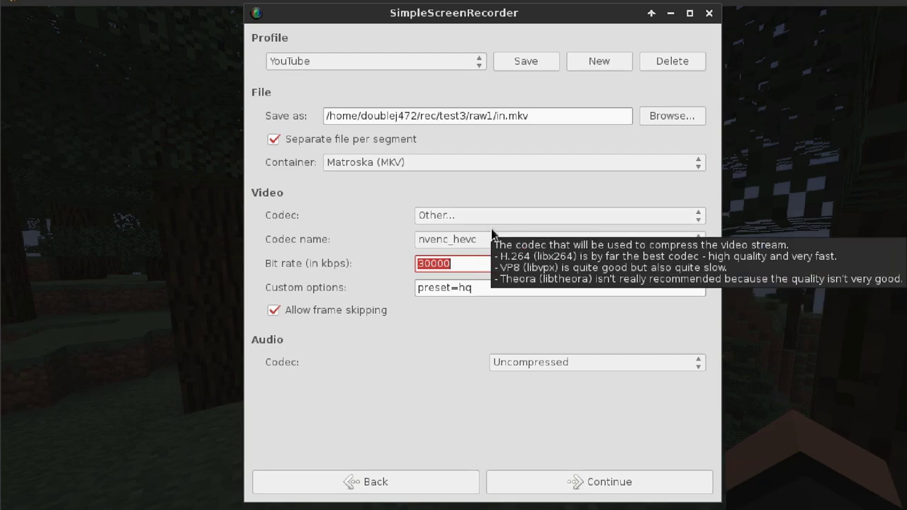
click(492, 241)
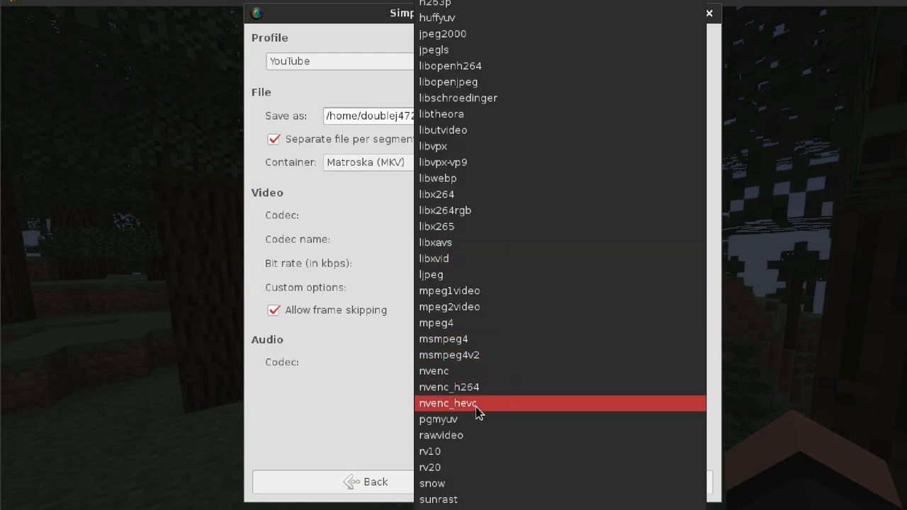
click(485, 405)
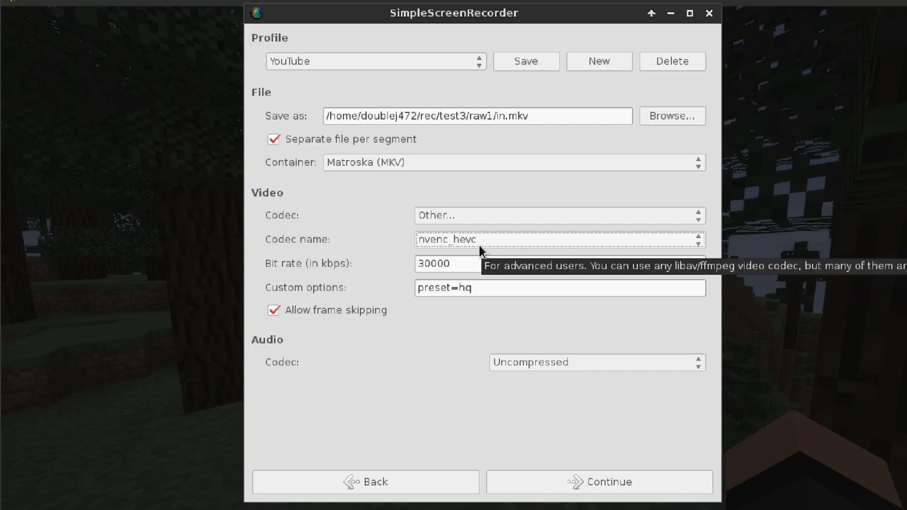
- Move the recorder window upward and set the video bit rate to 20000 kbps after trying 35000 kbps
drag(471, 26, 471, 0)
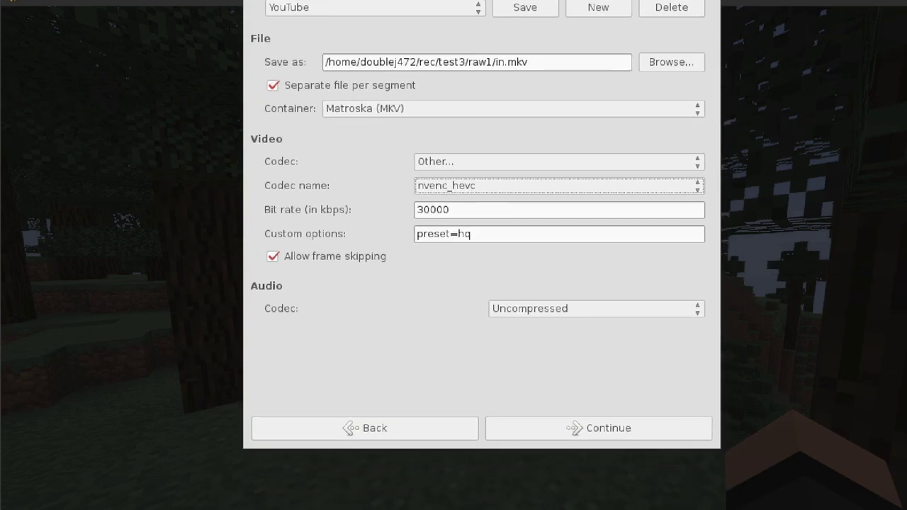
double_click(435, 209)
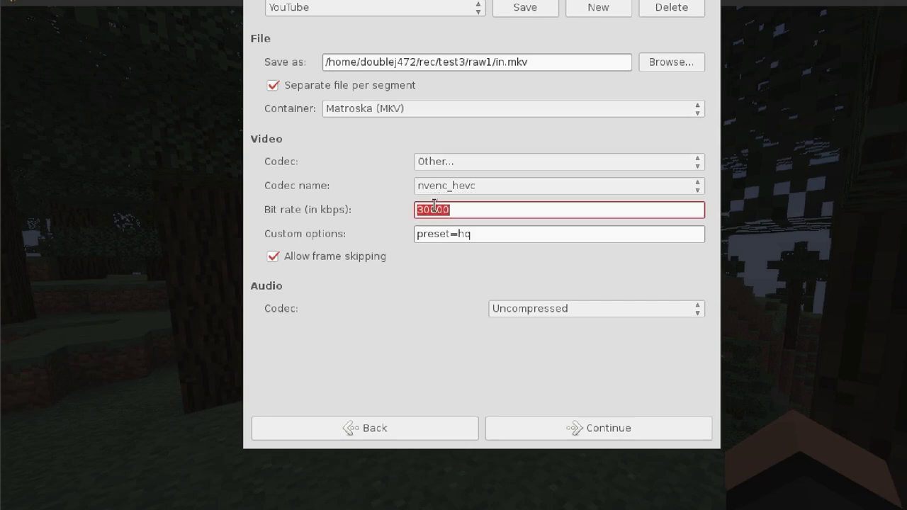
click(472, 209)
drag(416, 212, 466, 207)
click(468, 208)
key(Left)
key(Left)
key(Left)
key(Left)
key(Delete)
text(5)
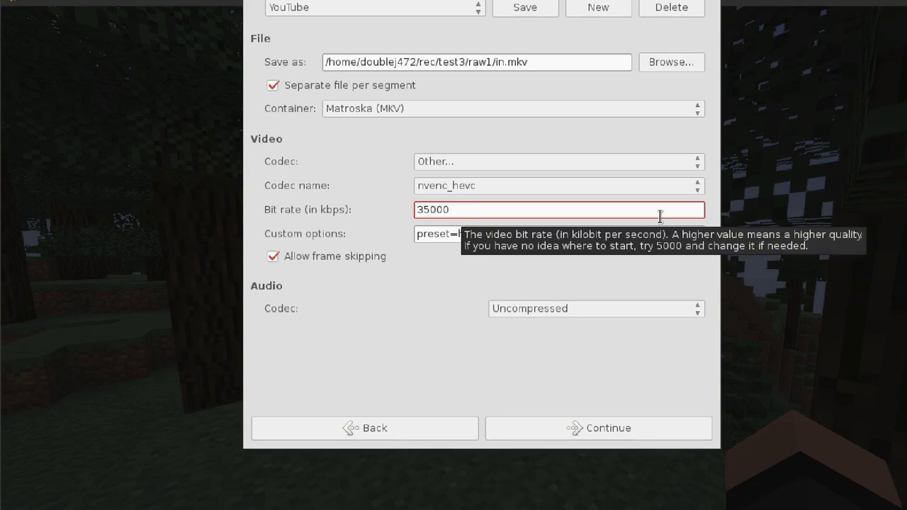
key(BackSpace)
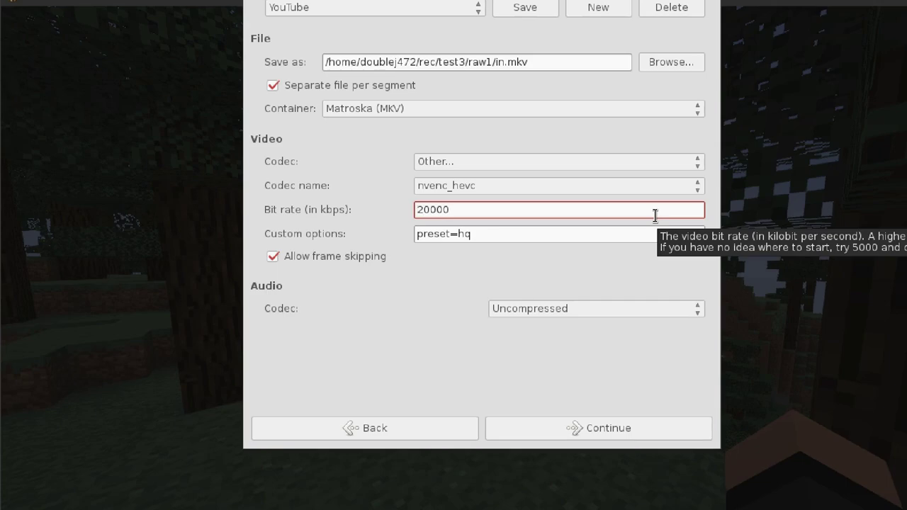
- Highlight the preset=hq entry in the custom codec options to examine the quality preset
double_click(490, 234)
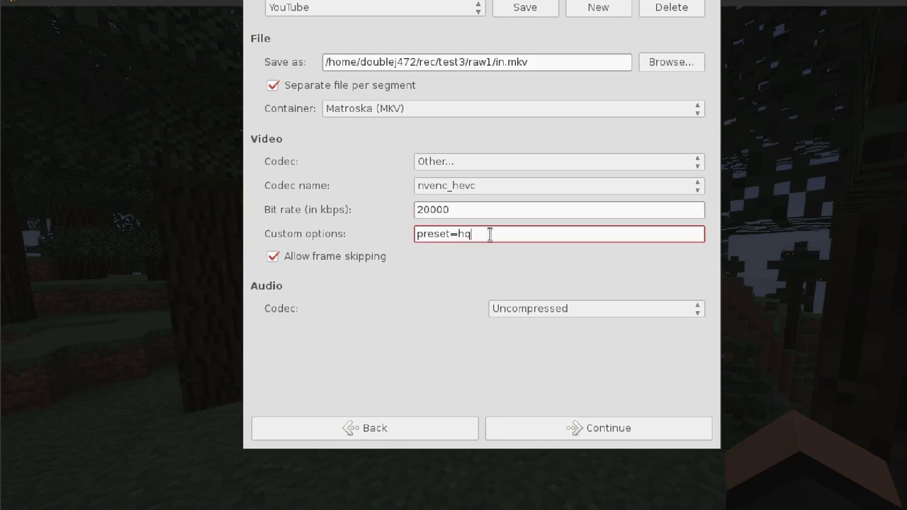
click(432, 235)
drag(415, 234, 486, 234)
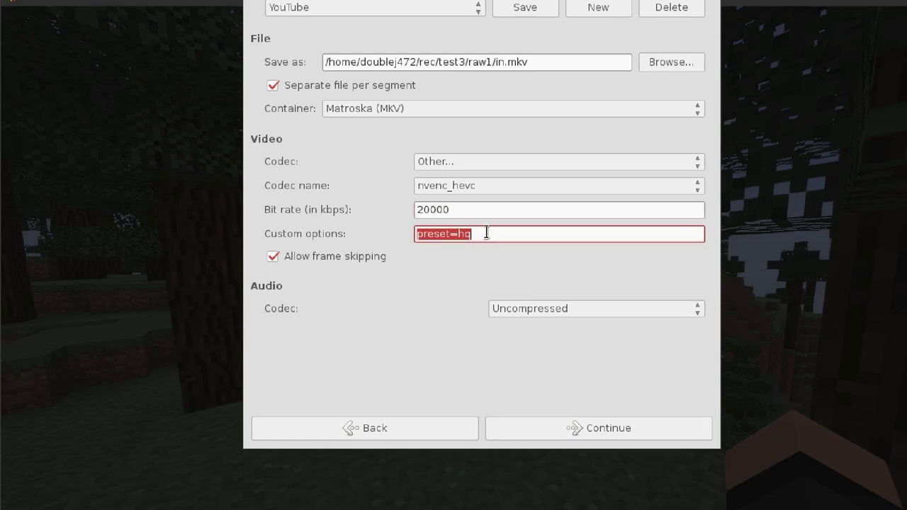
click(486, 241)
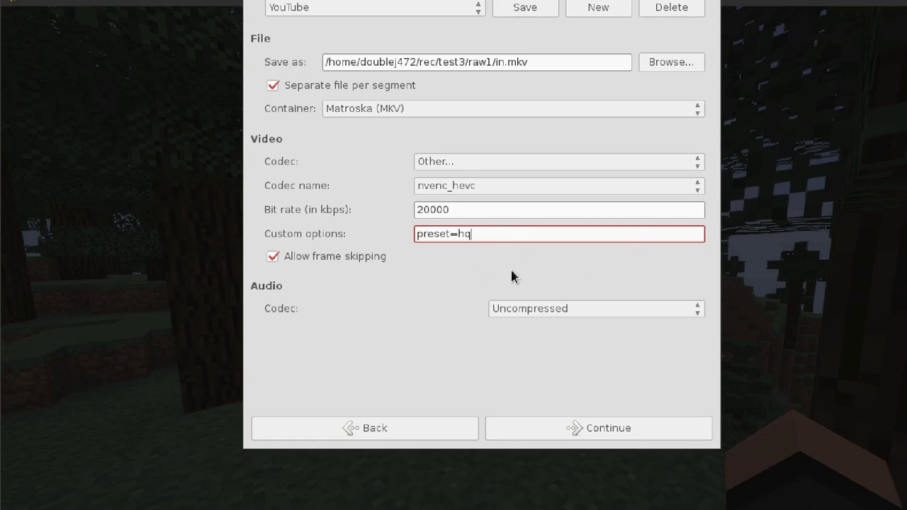
double_click(465, 234)
click(497, 235)
drag(475, 235, 460, 236)
click(492, 235)
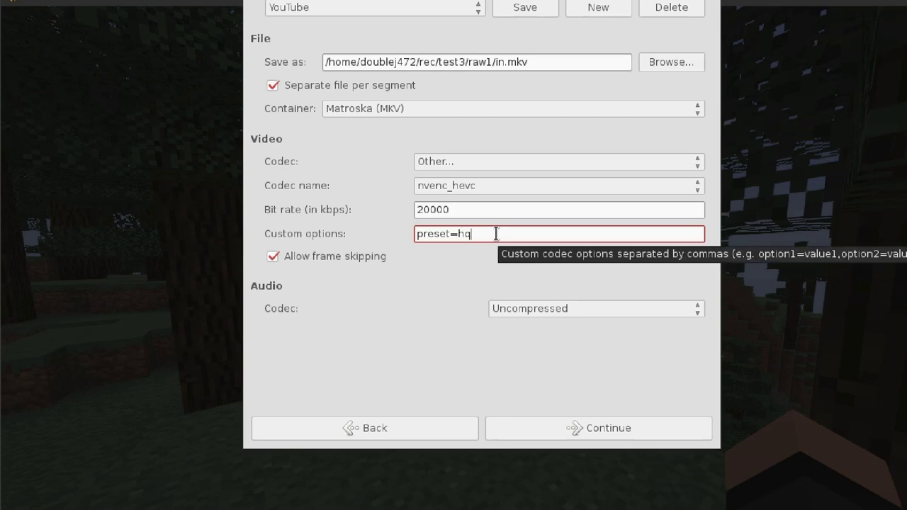
- Continue to the recording page and launch Audacity, arranging the recorder window so both programs are accessible
click(536, 426)
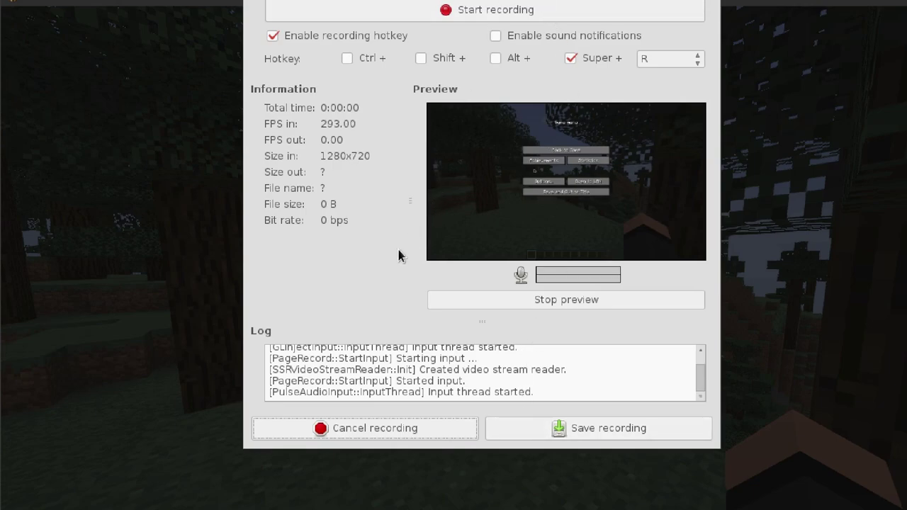
drag(482, 0, 903, 12)
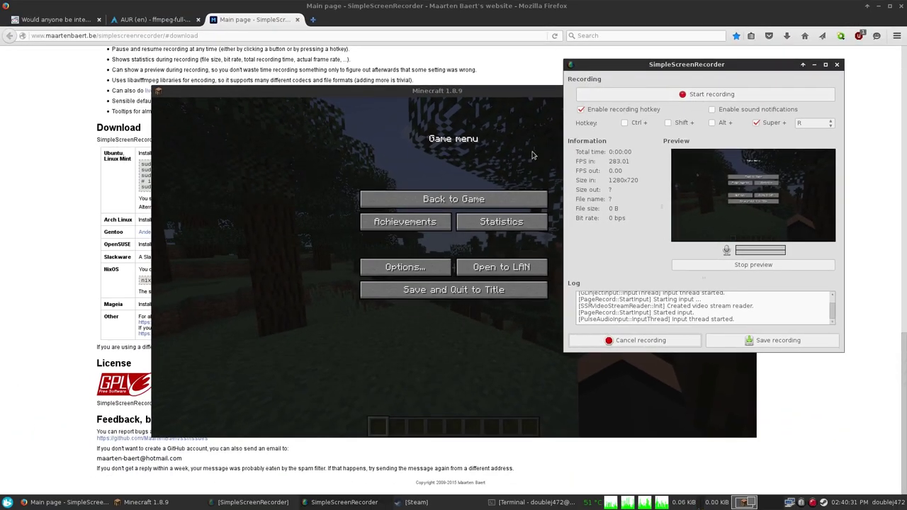
key(alt+F2)
text(audacity)
key(Return)
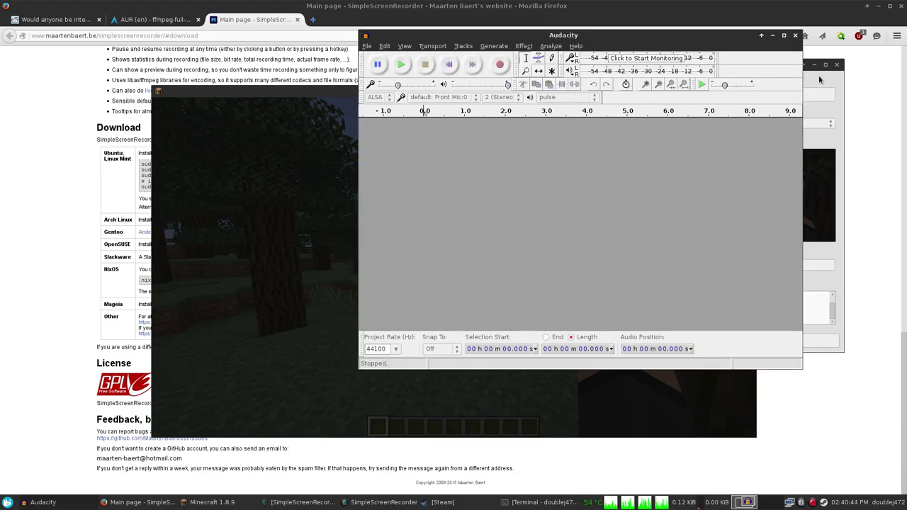
click(820, 79)
drag(682, 70, 712, 110)
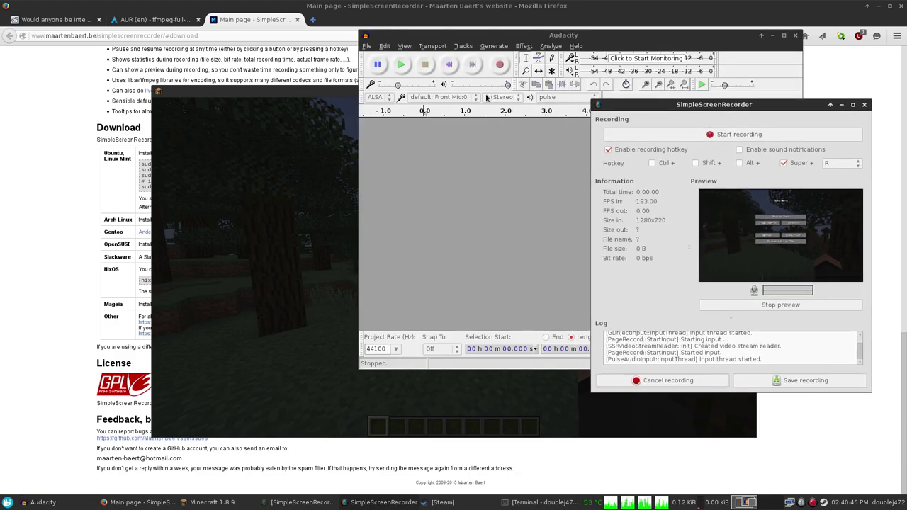
- Start recording the microphone in Audacity and start the gameplay recording in SimpleScreenRecorder
click(499, 65)
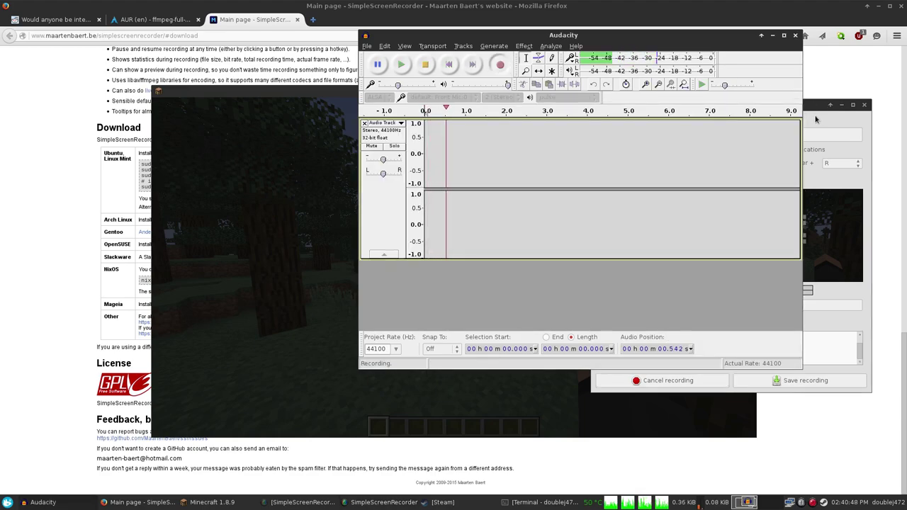
click(816, 119)
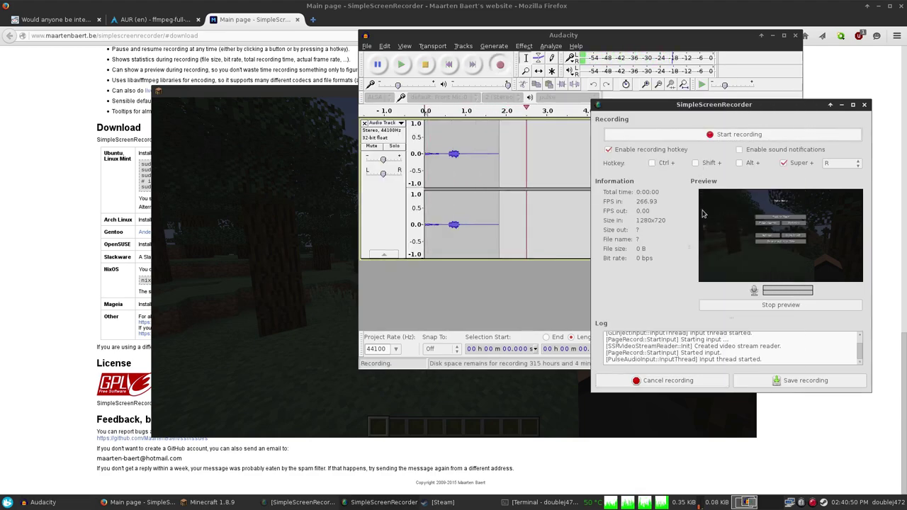
key(super+r)
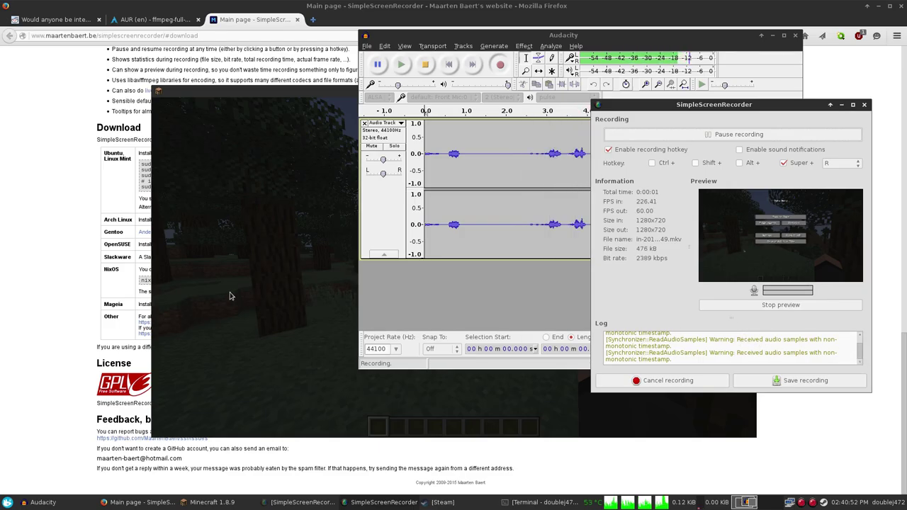
- Resume the Minecraft game and briefly toggle the debug overlay on and off
click(238, 300)
key(Escape)
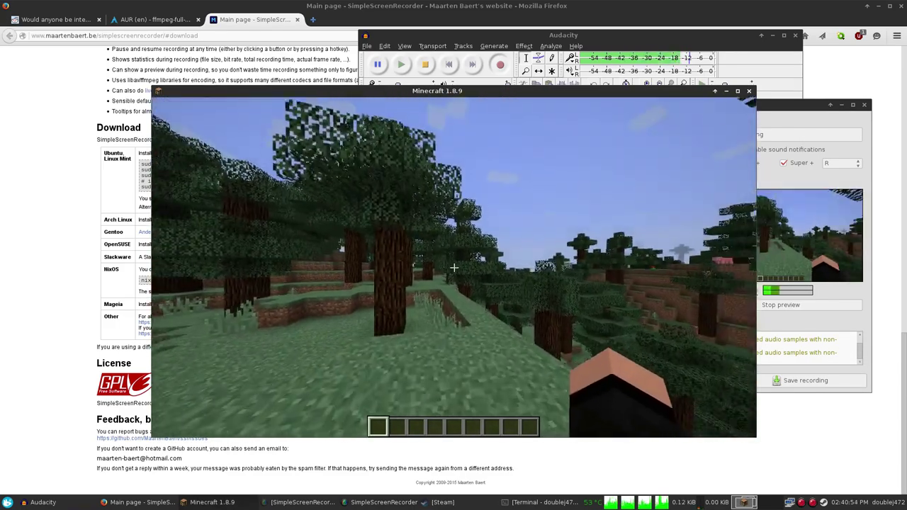
key(F3)
key(F3)
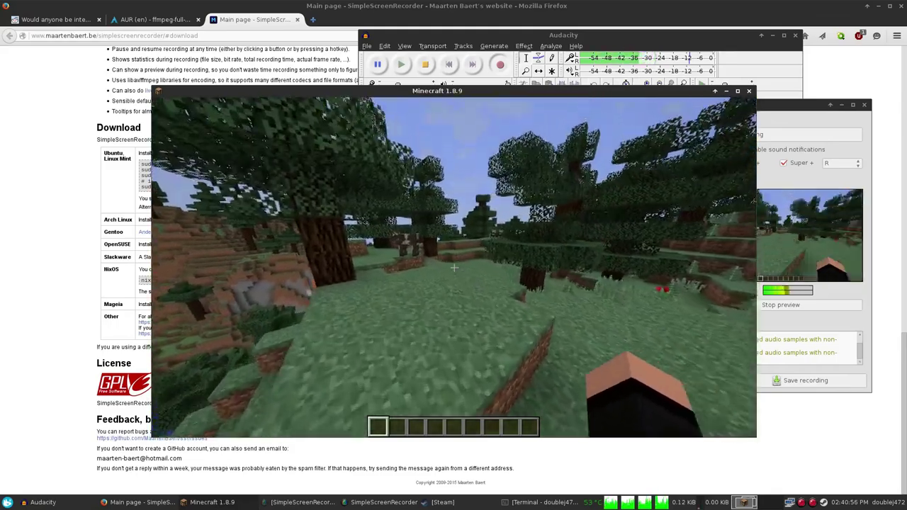
- Open Minecraft's video settings to check the maximum framerate, and return to the game
key(Escape)
click(408, 267)
click(378, 247)
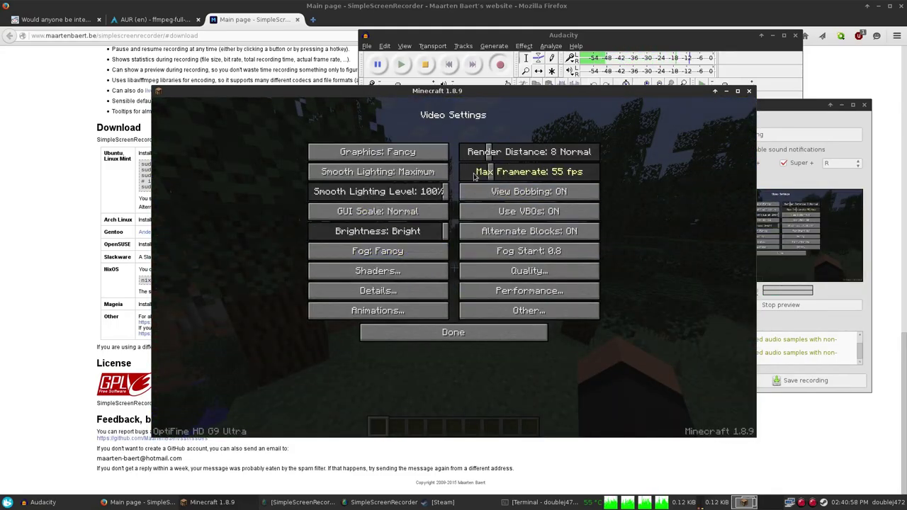
key(Escape)
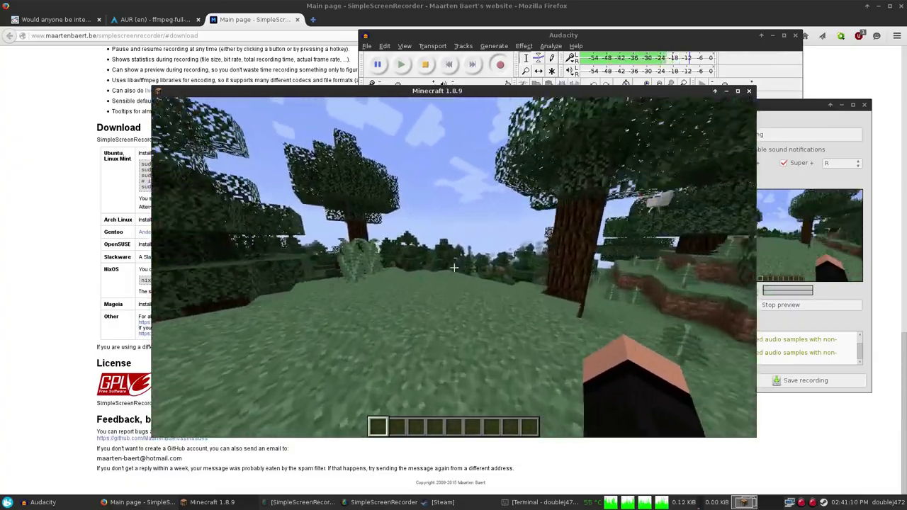
- Walk forward through the Minecraft forest to capture gameplay footage
key(Escape)
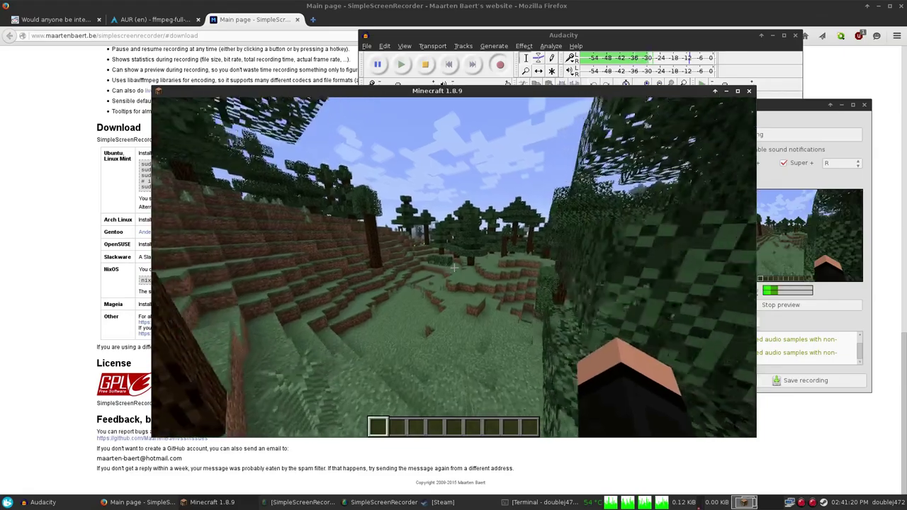
key(w)
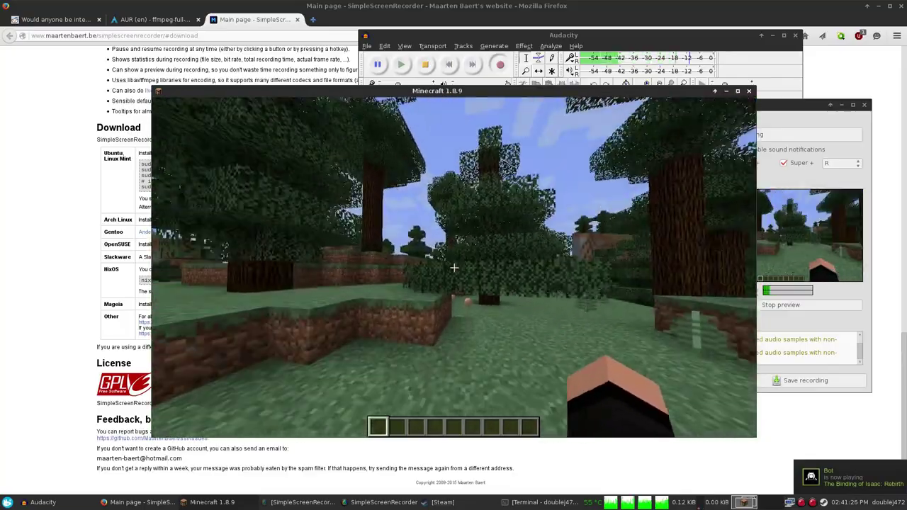
key(w)
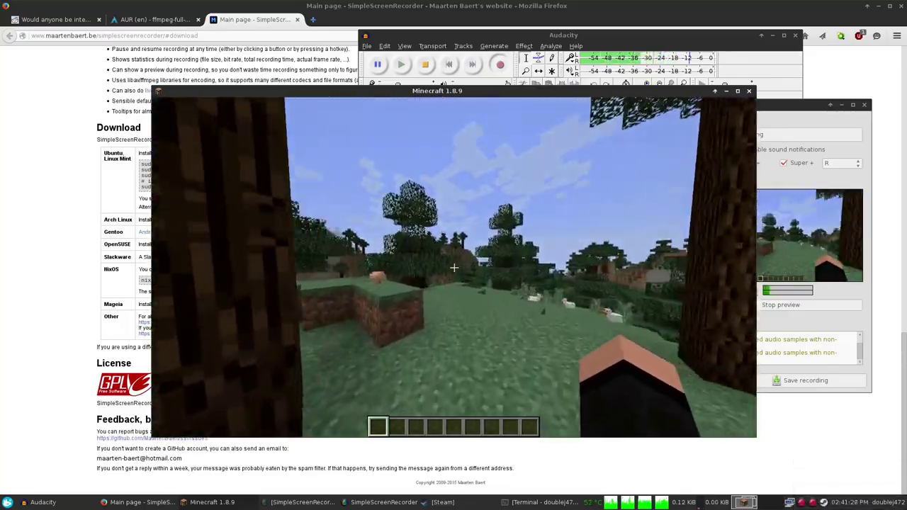
- Fly through the Minecraft forest toward the waterfall cliffs and lava fall, hiding the HUD on the way and restoring it at the lava
key(w)
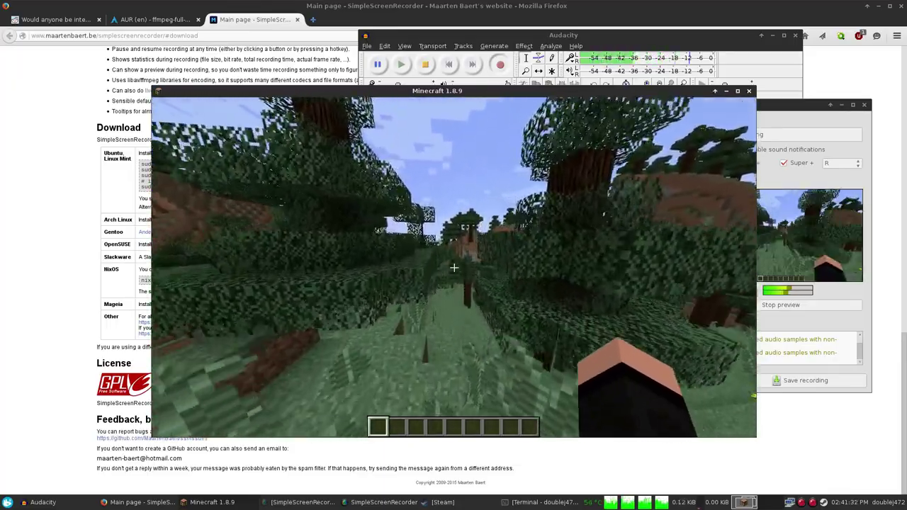
key(w)
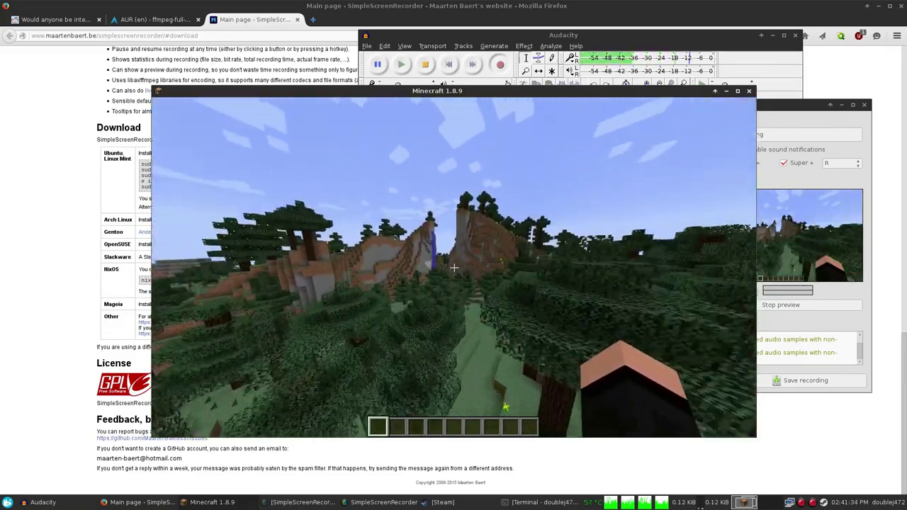
key(F1)
key(w)
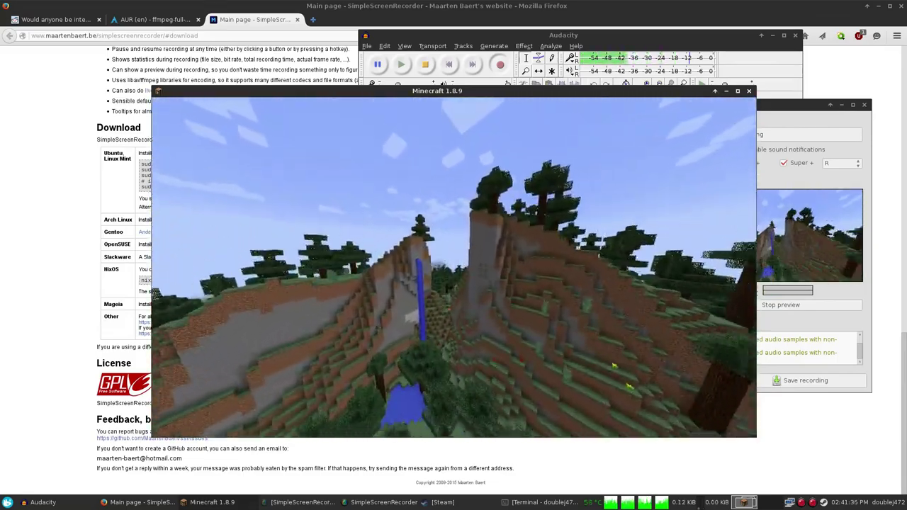
key(w)
key(w)
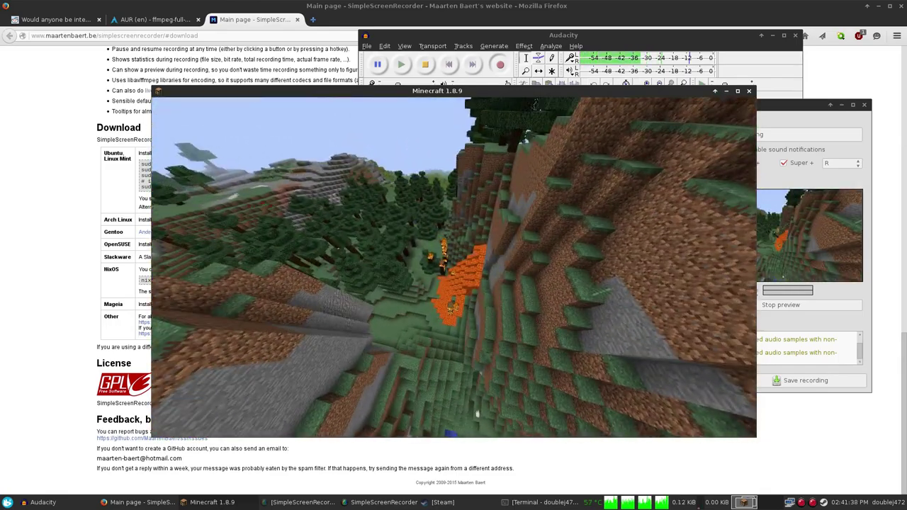
key(F1)
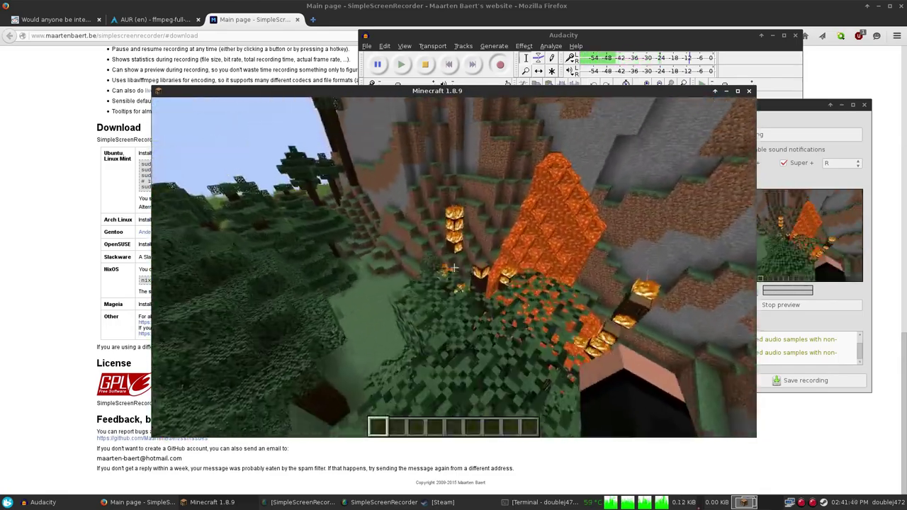
- Fly from the lava fall over the forest to the stone hill, briefly hiding the HUD while facing back toward the cliffs
key(s)
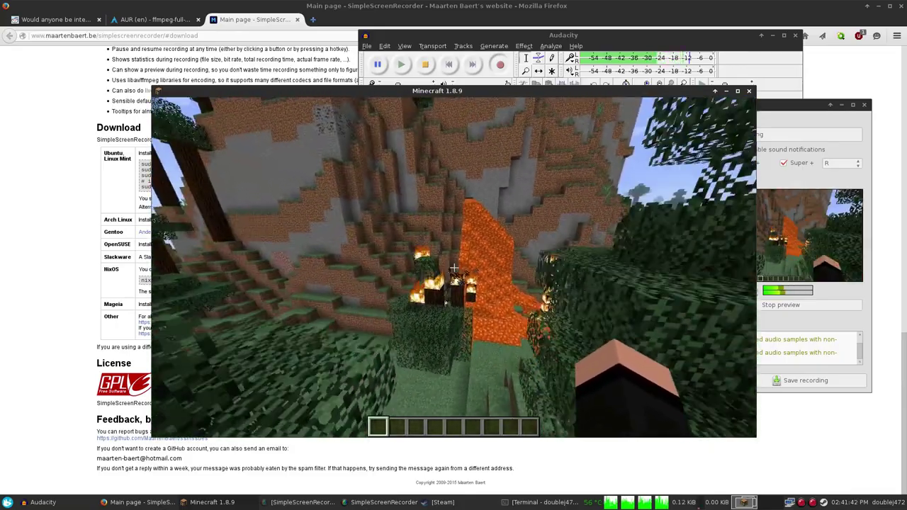
key(w)
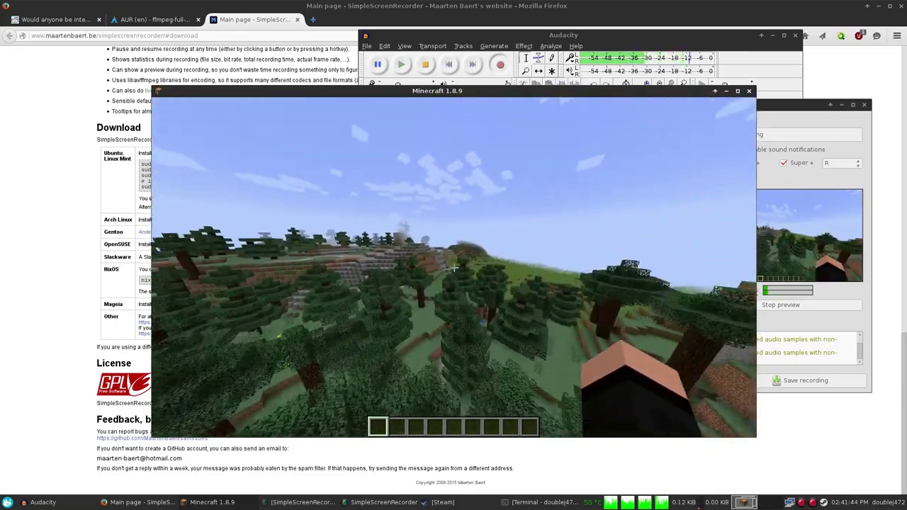
key(w)
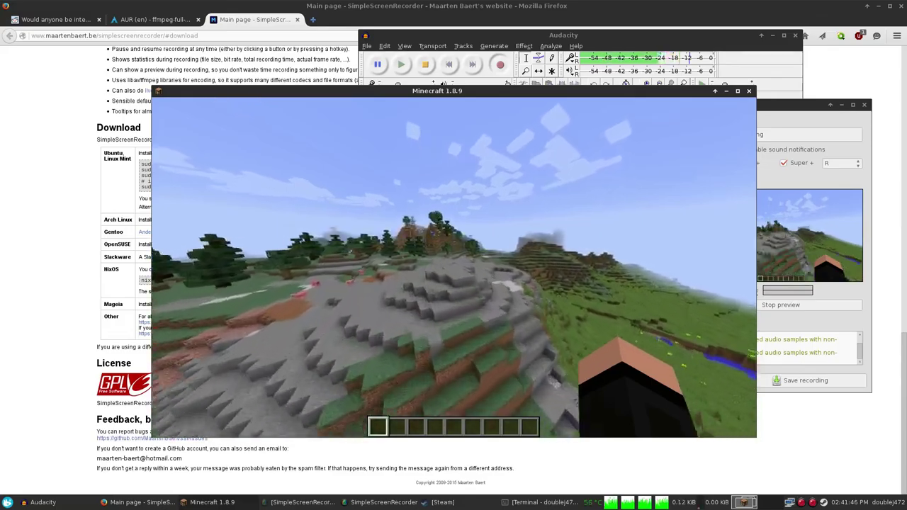
key(F1)
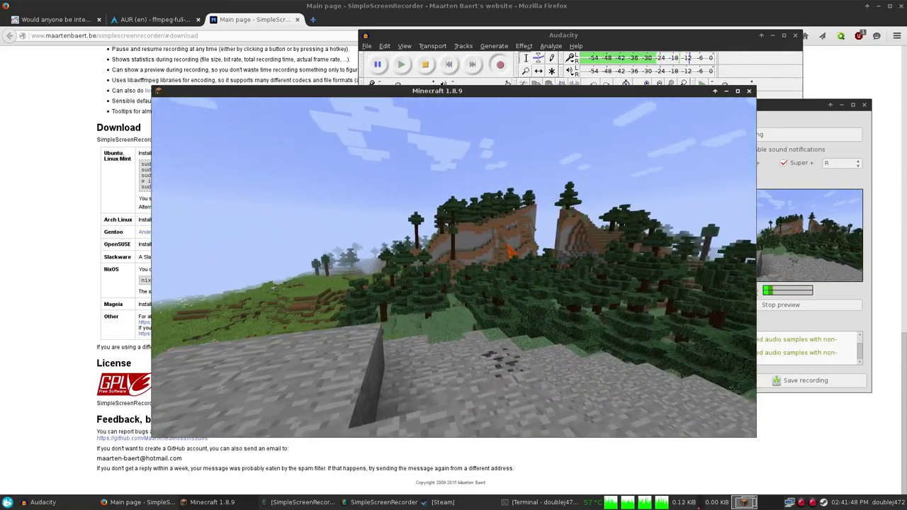
key(F1)
key(w)
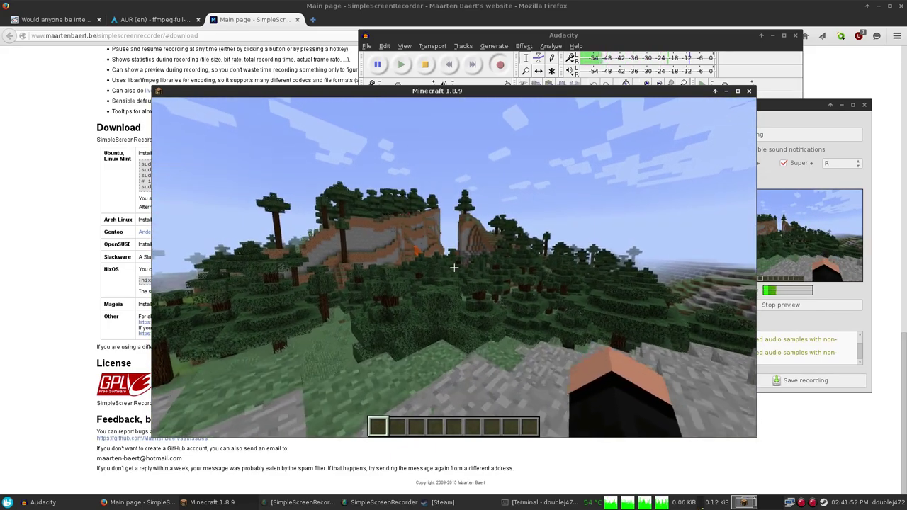
- Pause the Minecraft game, save the gameplay recording, and close SimpleScreenRecorder
key(Escape)
click(799, 119)
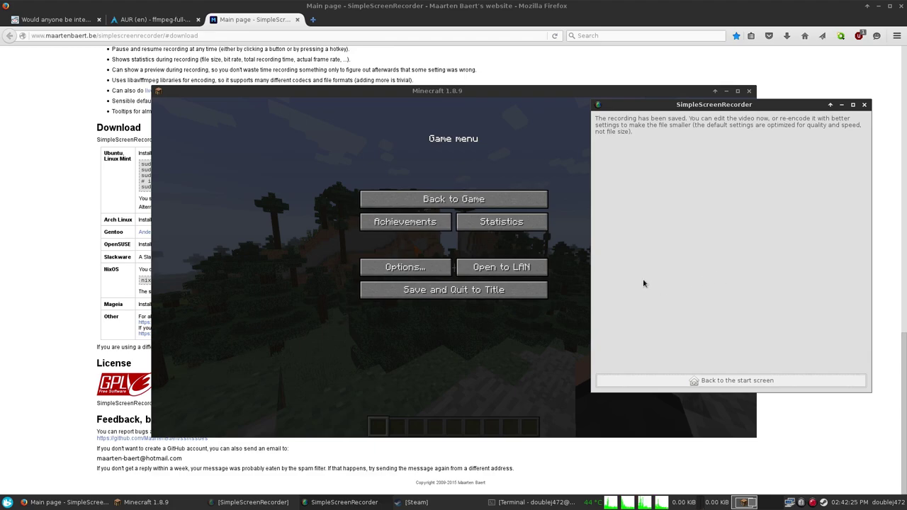
drag(739, 112, 645, 51)
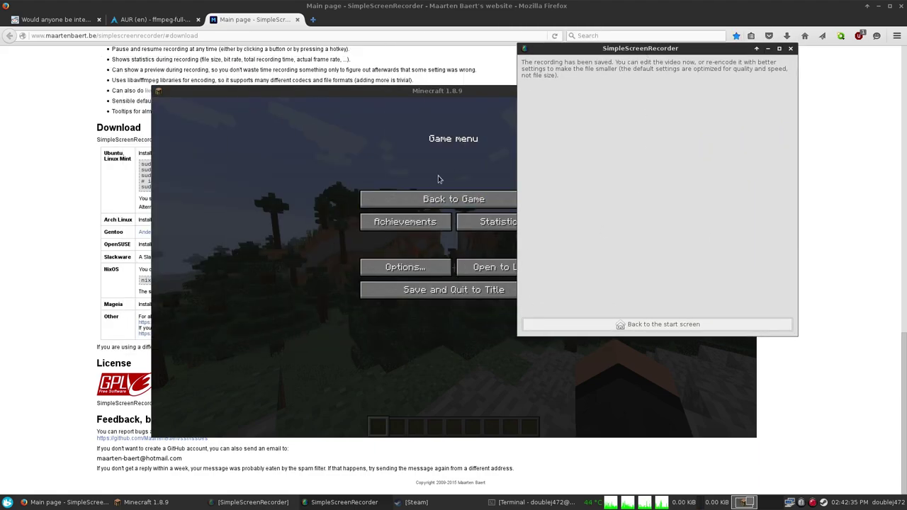
click(791, 49)
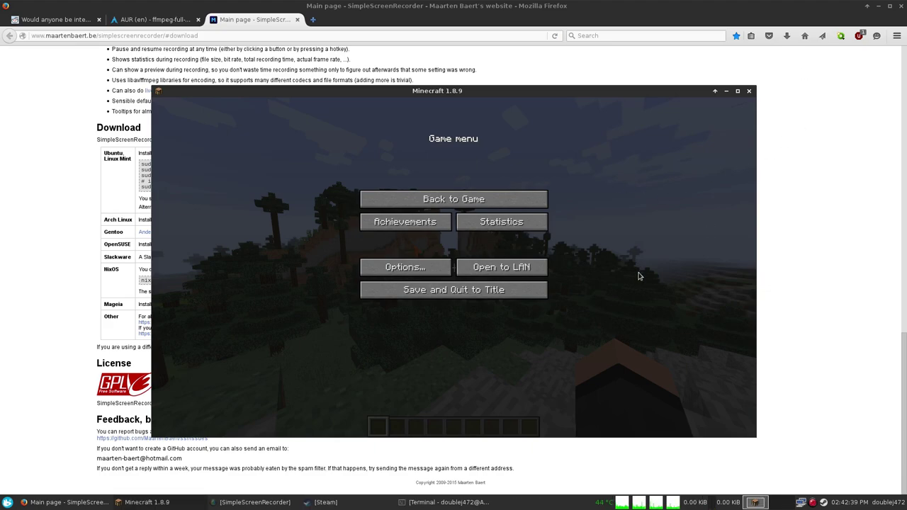
- Switch to Firefox, open obsproject.com in a new tab, and go to the OBS MultiPlatform download page for Linux
click(444, 502)
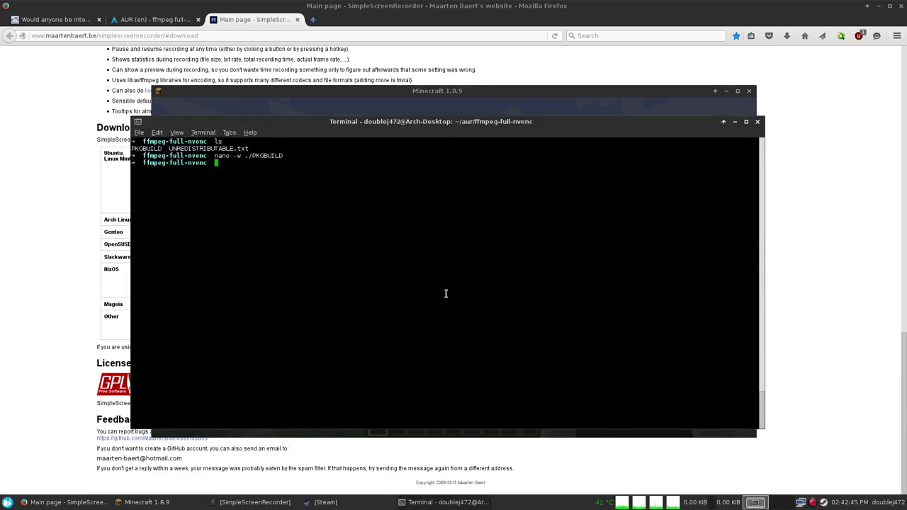
click(18, 282)
click(313, 19)
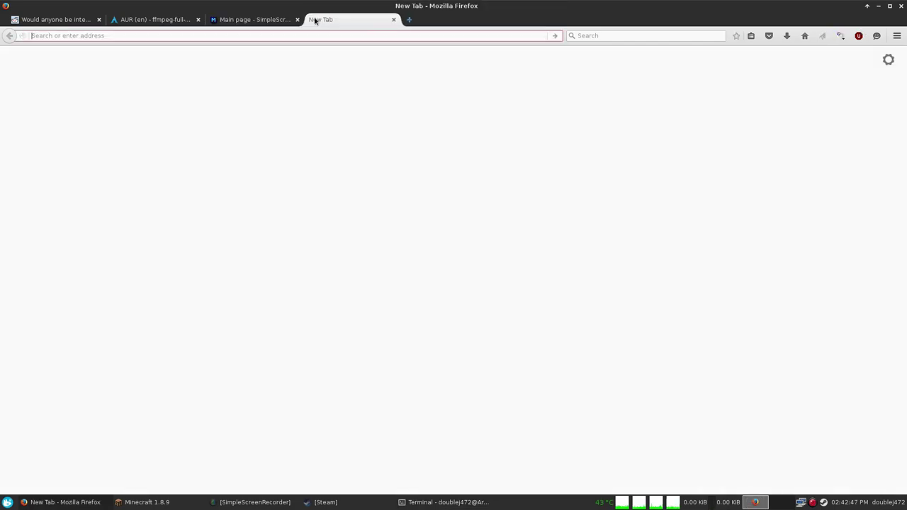
text(obsproject.com/)
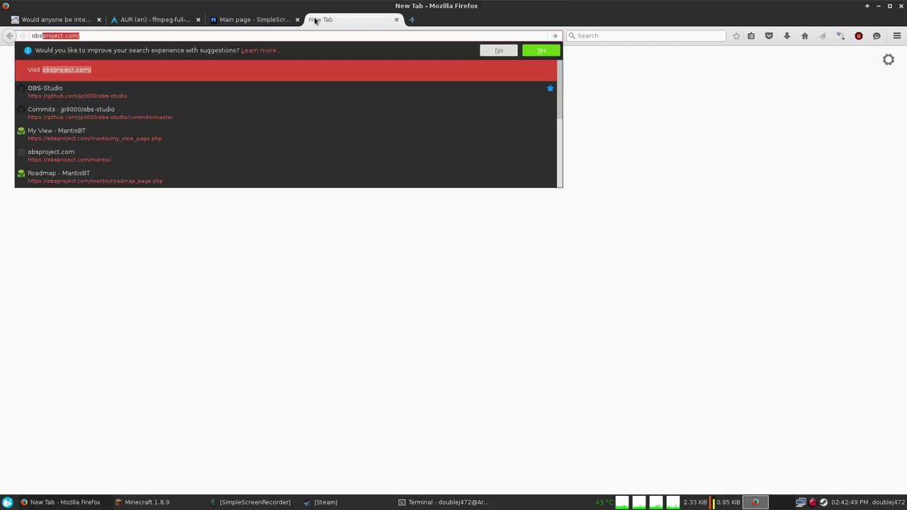
key(Return)
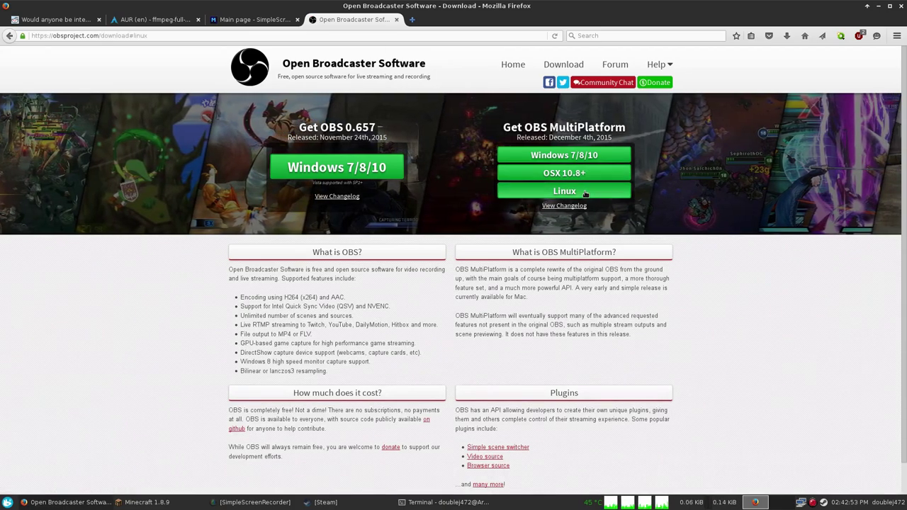
click(564, 191)
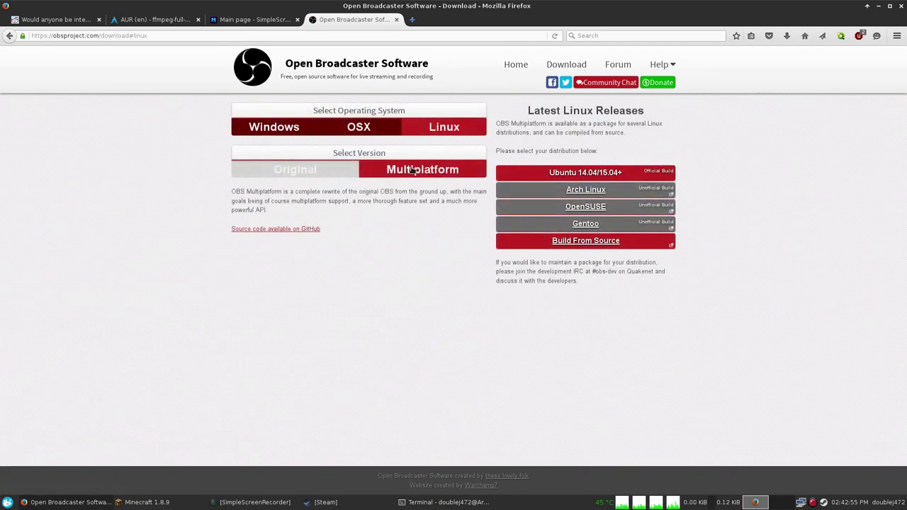
- Open the OBS Multiplatform source code on GitHub and display the repository's INSTALL file
click(285, 230)
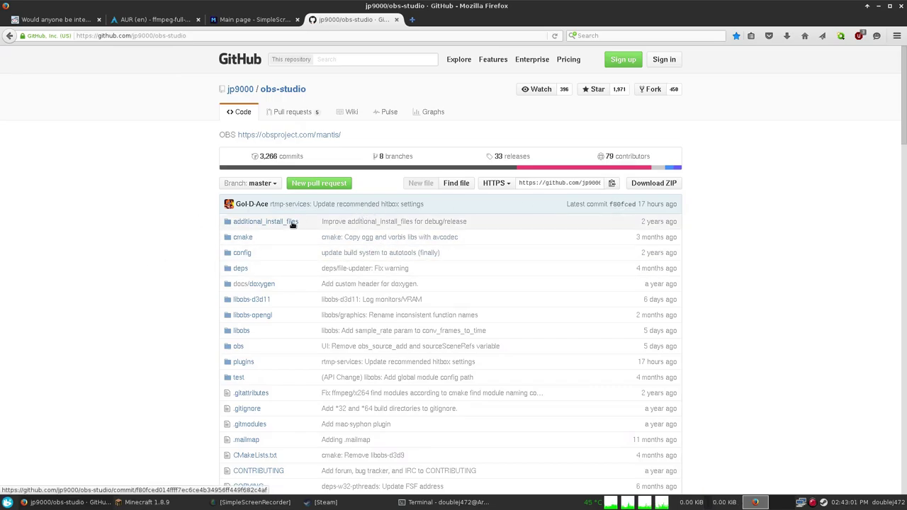
drag(905, 100, 905, 174)
click(245, 255)
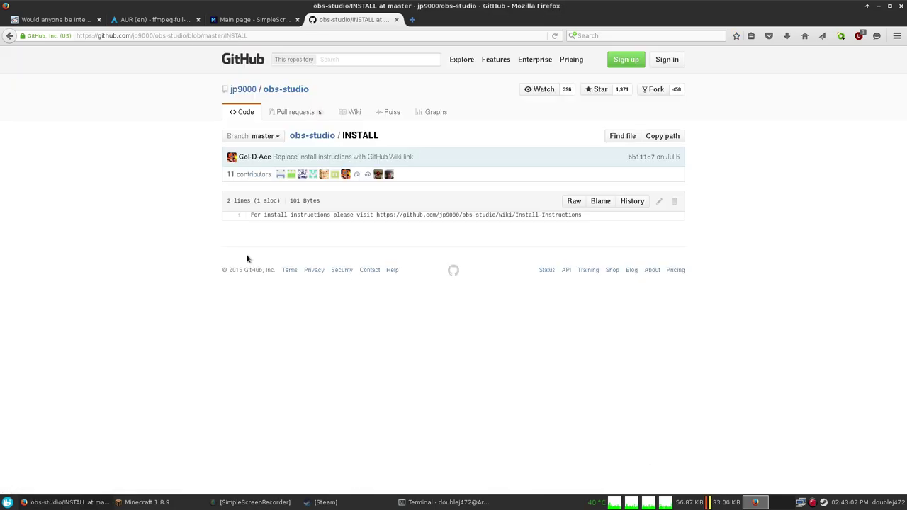
- Copy the Install-Instructions wiki address from the INSTALL file and load it in the same browser tab
drag(582, 216, 377, 218)
key(ctrl+c)
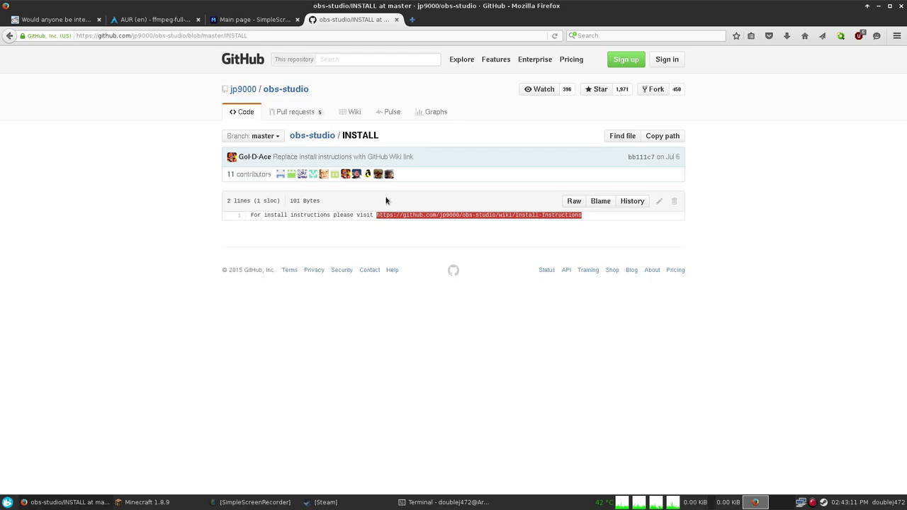
click(382, 36)
key(ctrl+v)
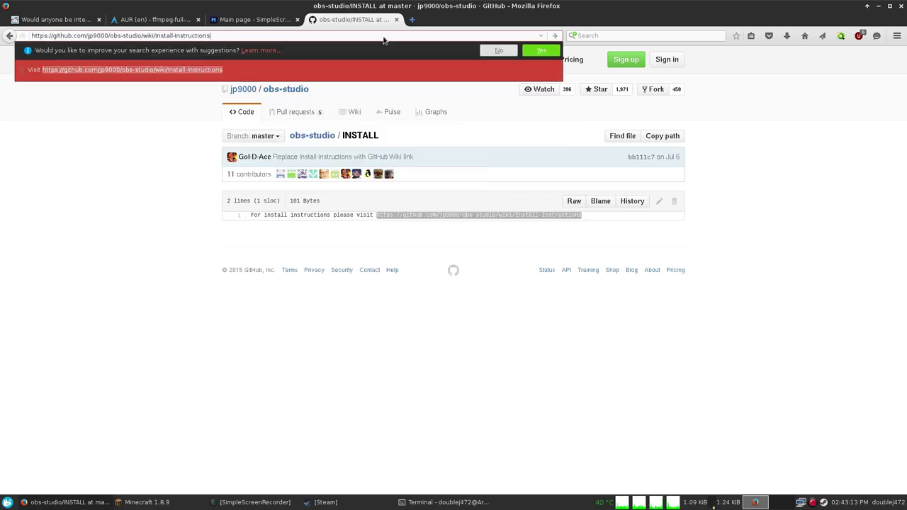
key(Return)
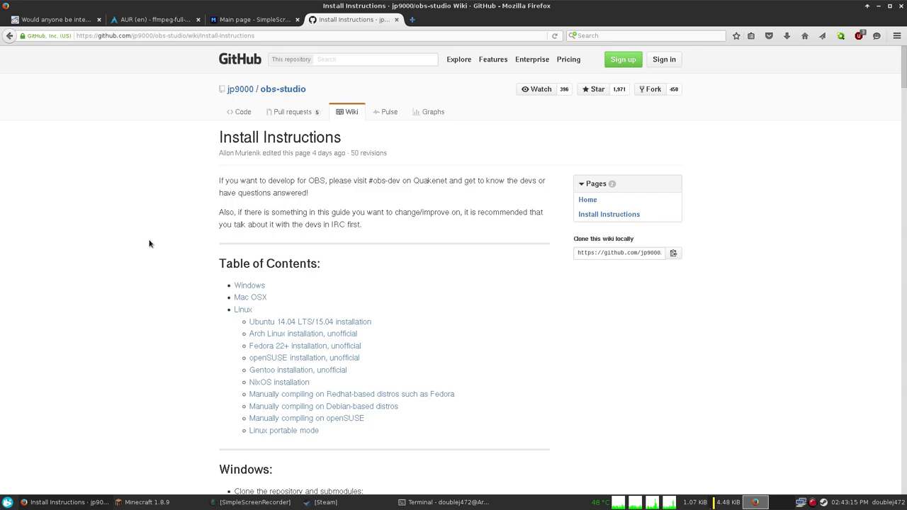
- Look over the table of contents of the install instructions and jump to the Ubuntu 14.04 LTS/15.04 installation section
scroll(510, 148, down, 2)
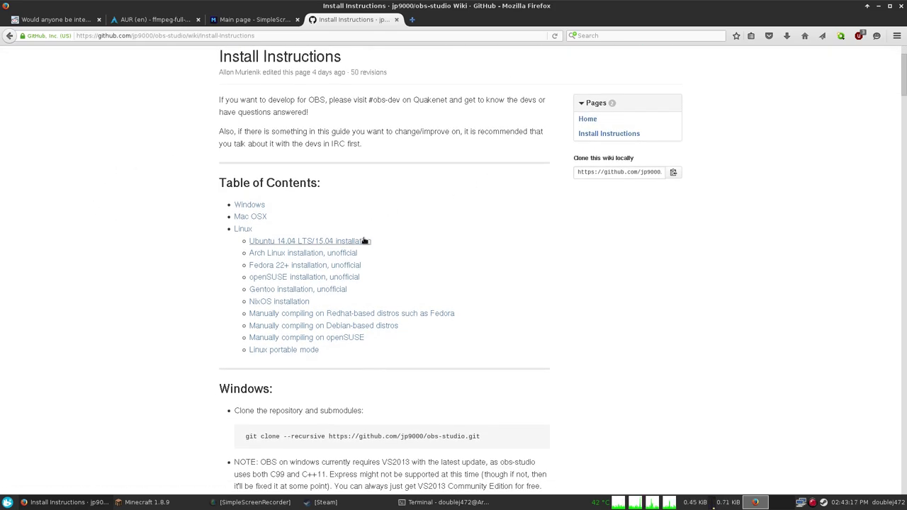
scroll(419, 248, down, 1)
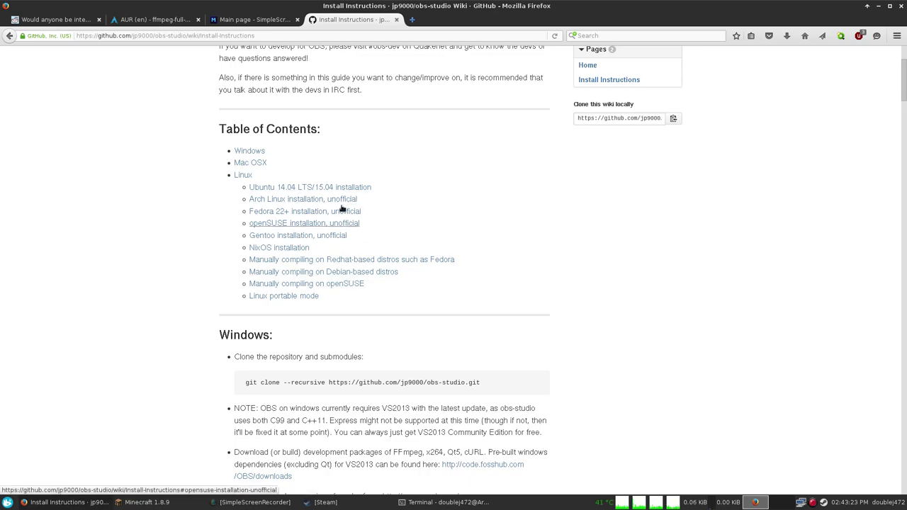
click(352, 187)
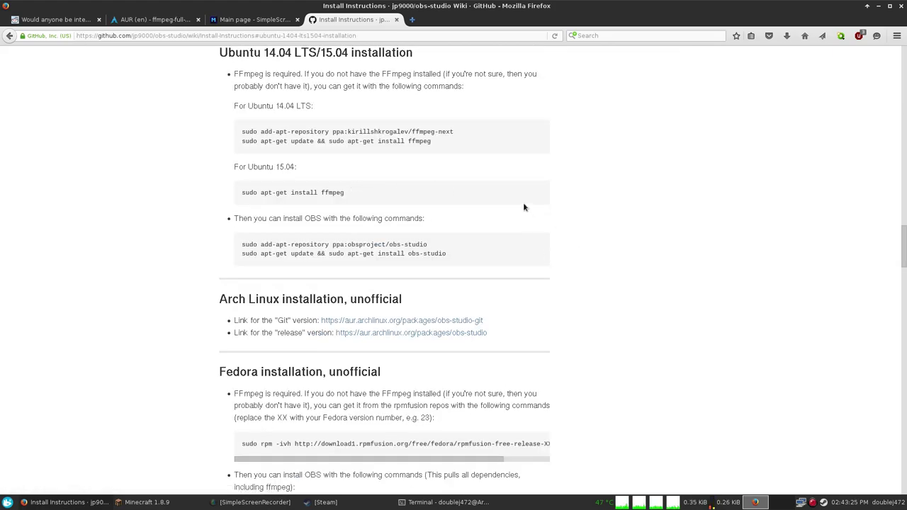
- Examine the Ubuntu commands for installing FFmpeg on 14.04 and 15.04 and for adding the obs-studio repository, highlighting the 14.04 FFmpeg commands
drag(237, 134, 454, 146)
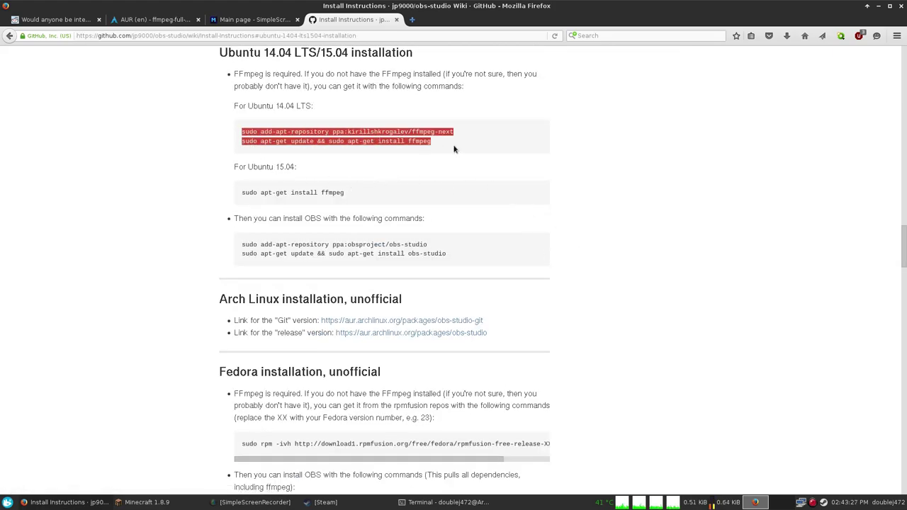
click(415, 164)
triple_click(360, 183)
click(359, 197)
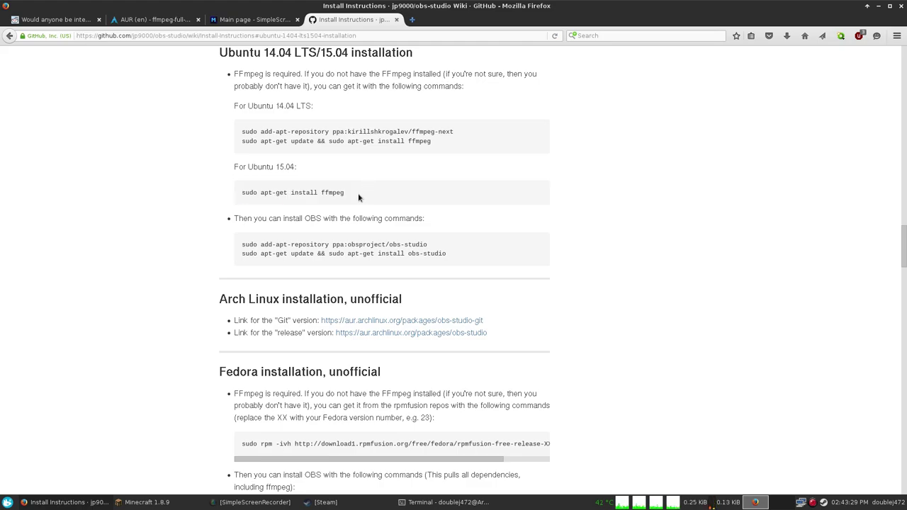
triple_click(442, 241)
click(434, 246)
drag(391, 246, 432, 249)
click(432, 249)
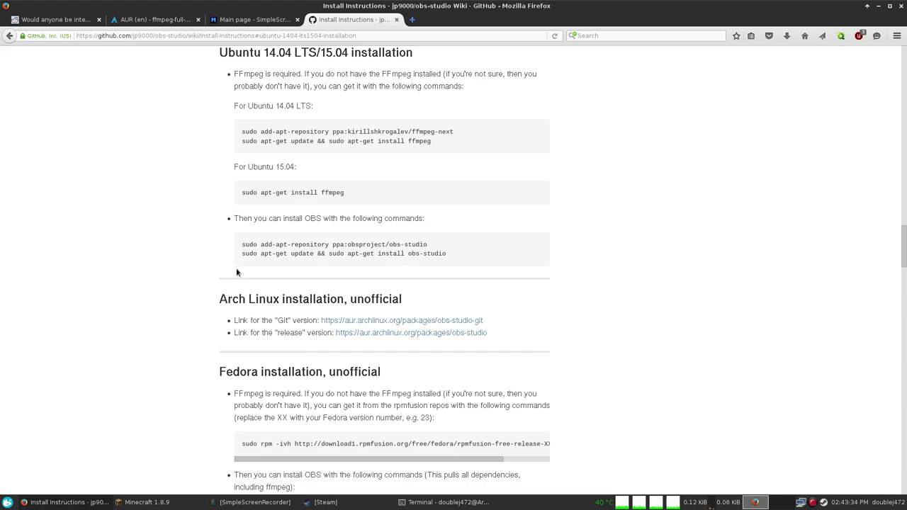
click(496, 261)
- Read through the OBS installation instructions for Arch Linux, Fedora, openSUSE, Gentoo and NixOS, and the manual compiling sections
scroll(486, 249, up, 2)
scroll(514, 217, down, 4)
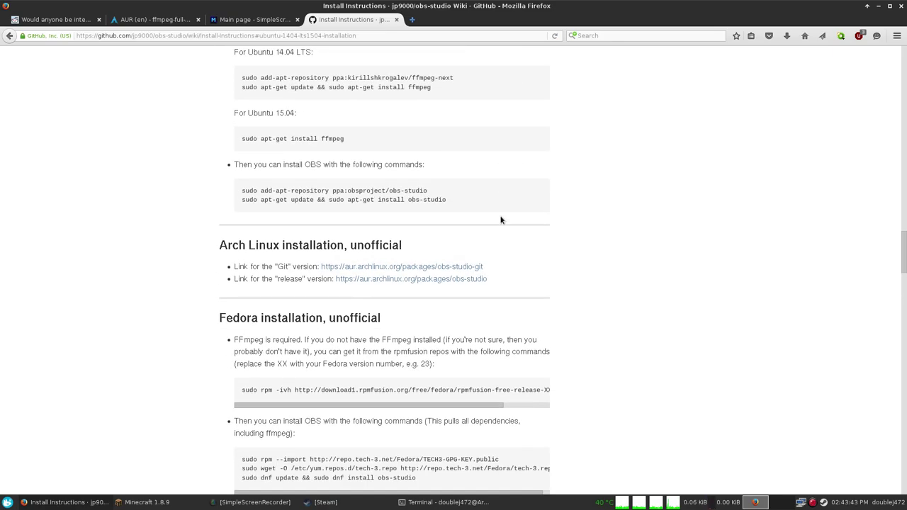
scroll(500, 220, down, 2)
scroll(473, 230, down, 4)
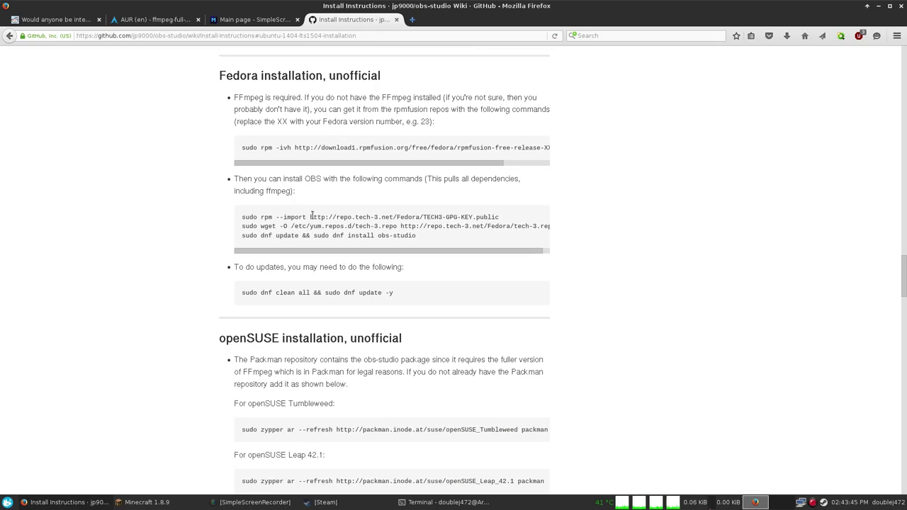
scroll(496, 287, down, 4)
scroll(474, 282, down, 9)
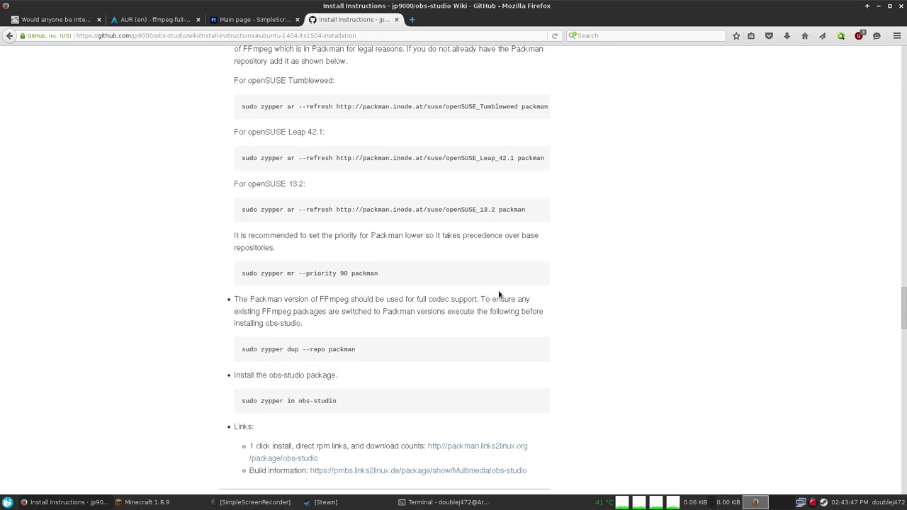
scroll(512, 301, down, 12)
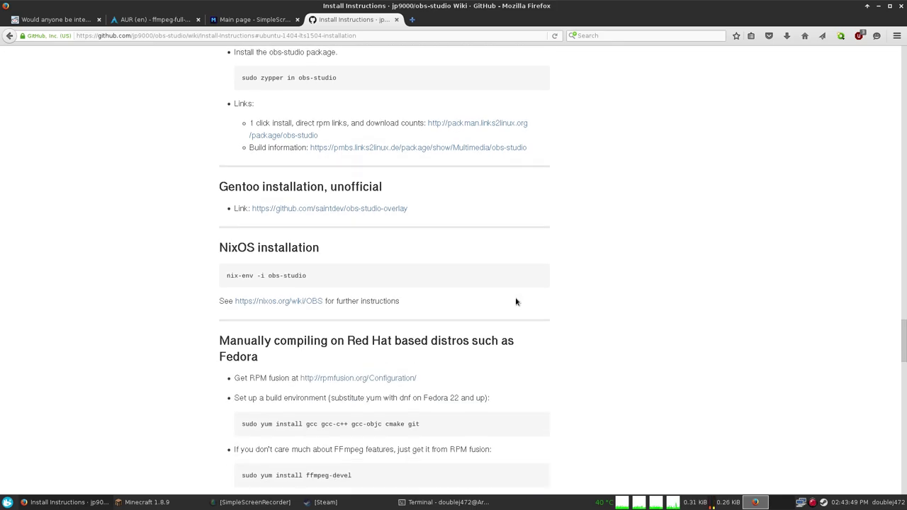
scroll(424, 258, down, 6)
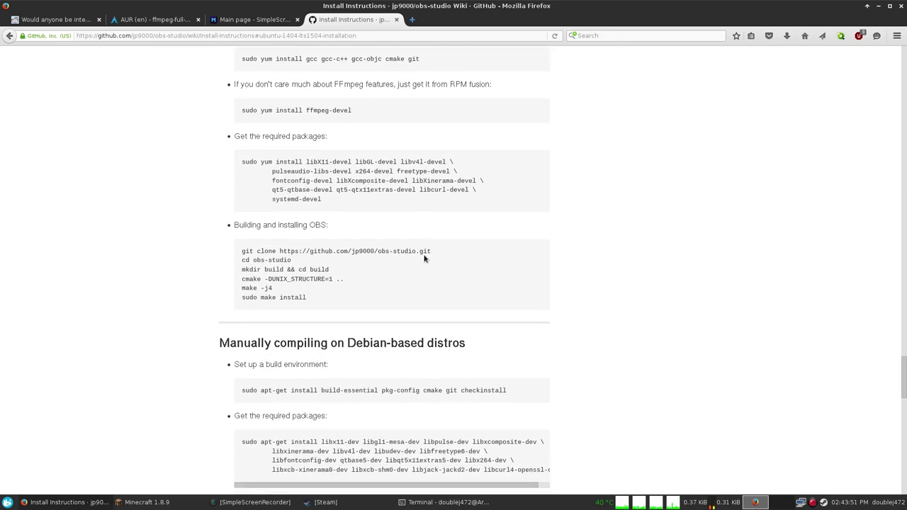
scroll(425, 256, down, 9)
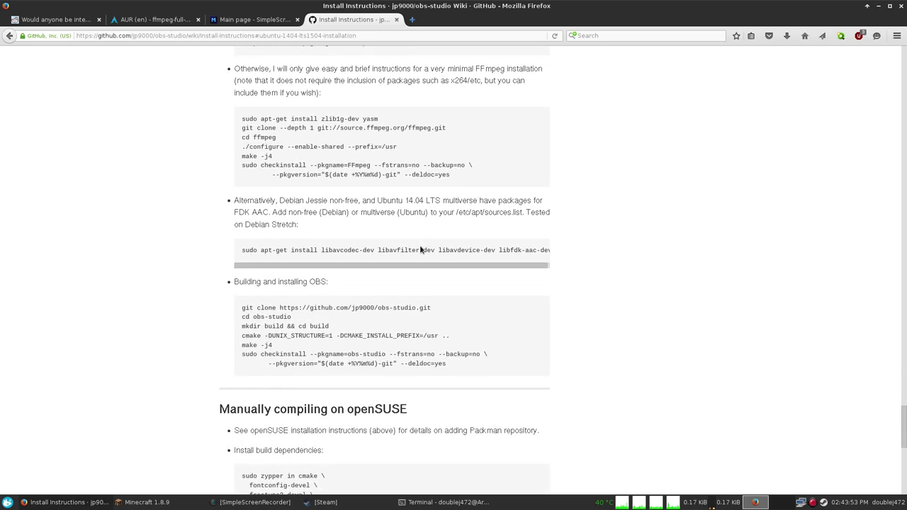
- Examine the openSUSE manual compiling section and the Linux portable mode section, highlighting the portable build commands
scroll(421, 249, down, 9)
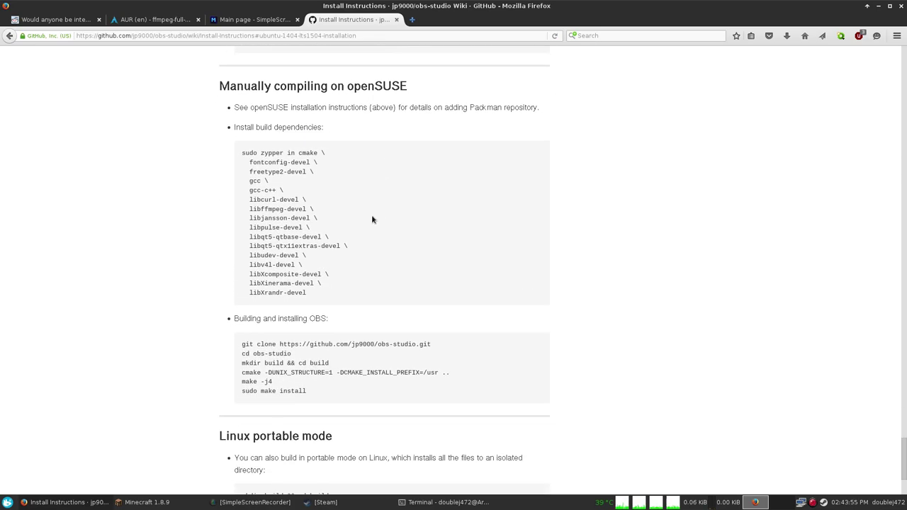
scroll(373, 220, down, 5)
drag(244, 350, 373, 382)
click(373, 381)
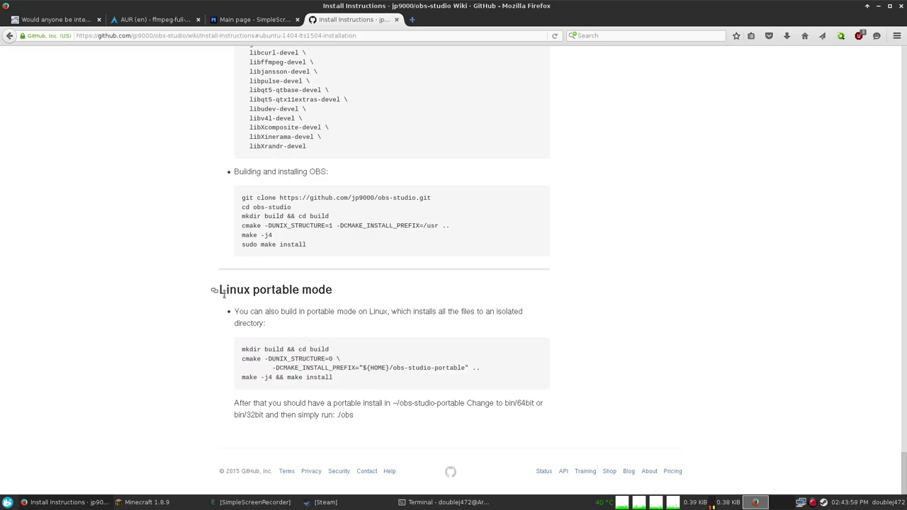
- Close the install instructions tab, minimize the browser and launch OBS from the terminal with the command obs
click(397, 19)
click(879, 5)
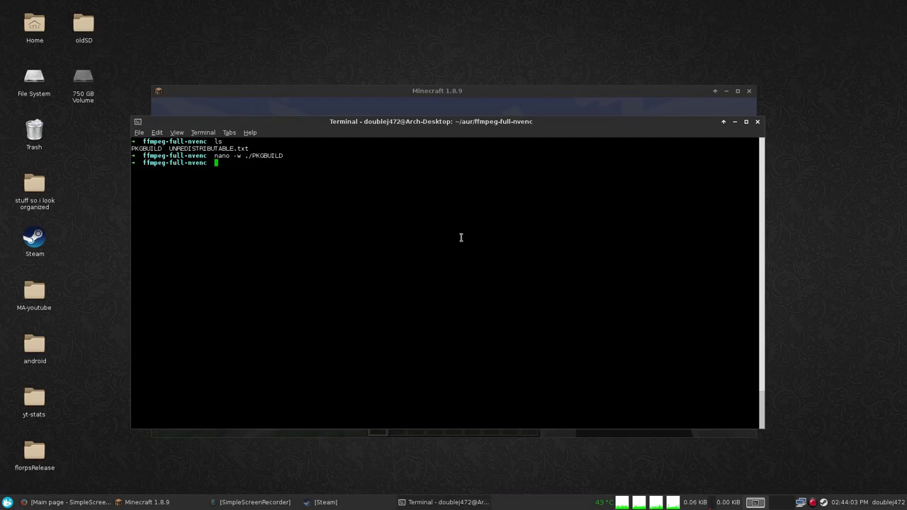
click(482, 108)
click(143, 182)
drag(346, 123, 361, 161)
text(obs)
key(Return)
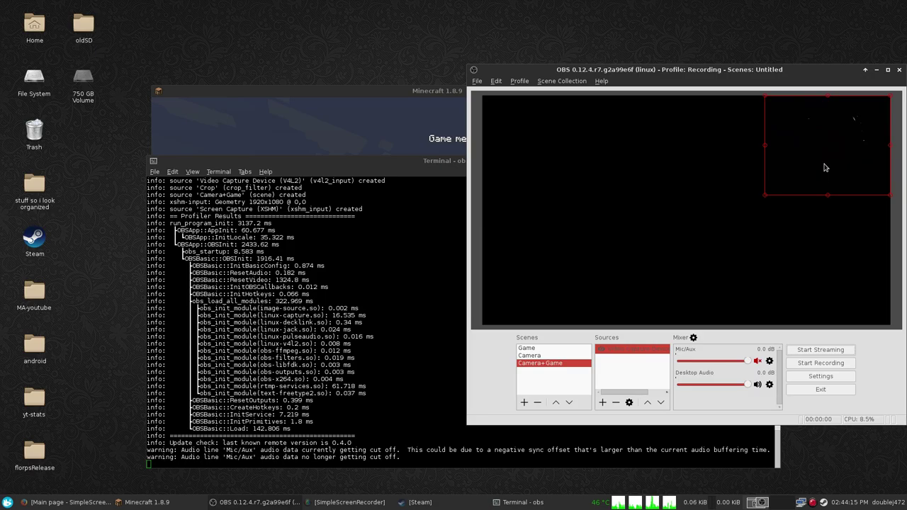
- Preview the Camera scene, switch to the Game scene, and arrange the OBS window over the raised Minecraft window
click(539, 355)
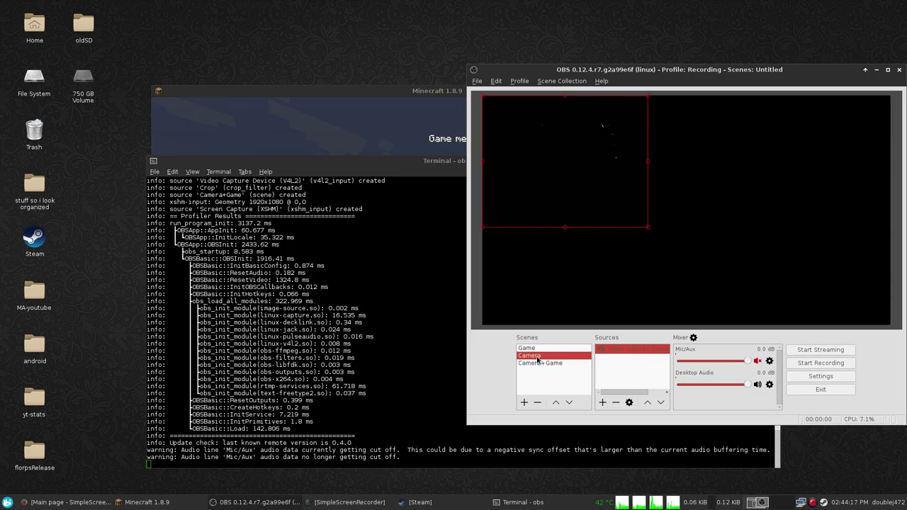
click(533, 348)
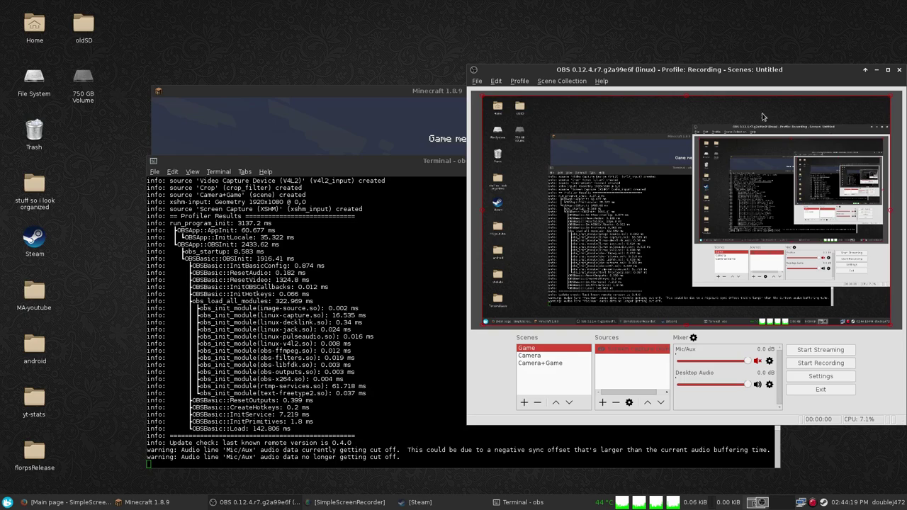
drag(769, 70, 744, 36)
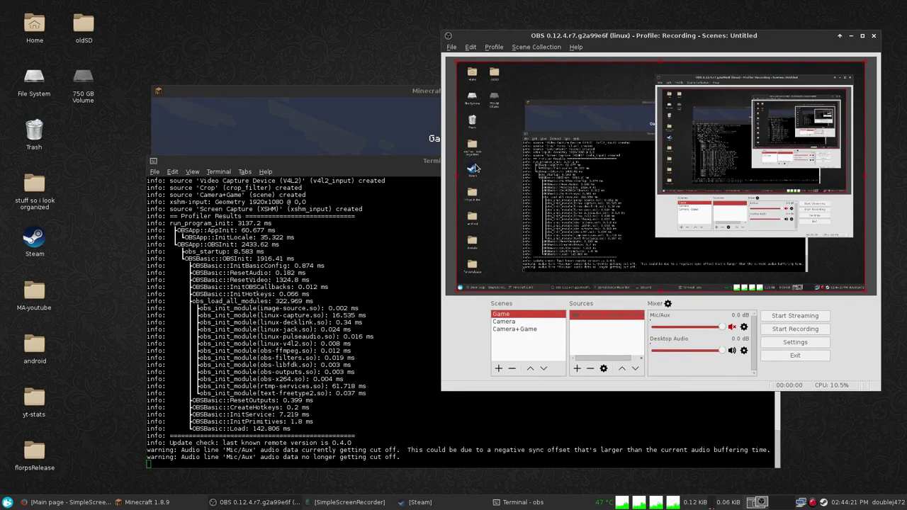
click(305, 113)
click(861, 331)
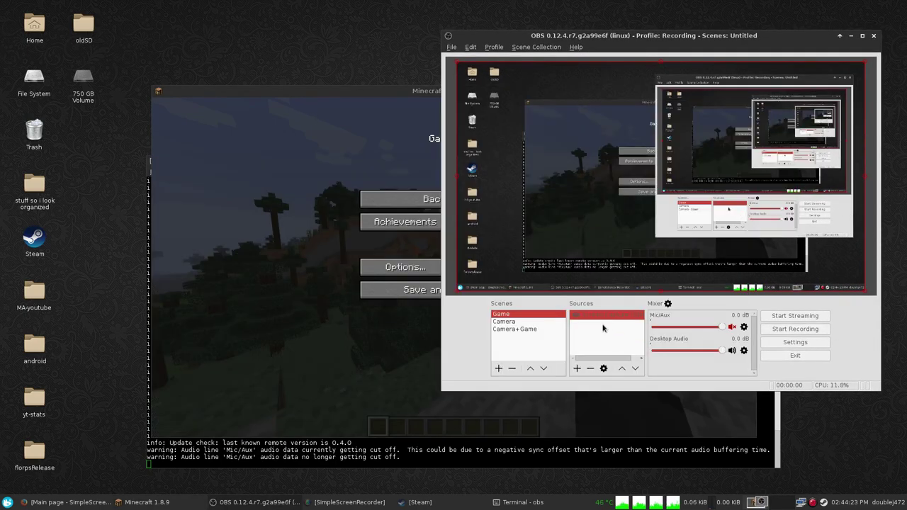
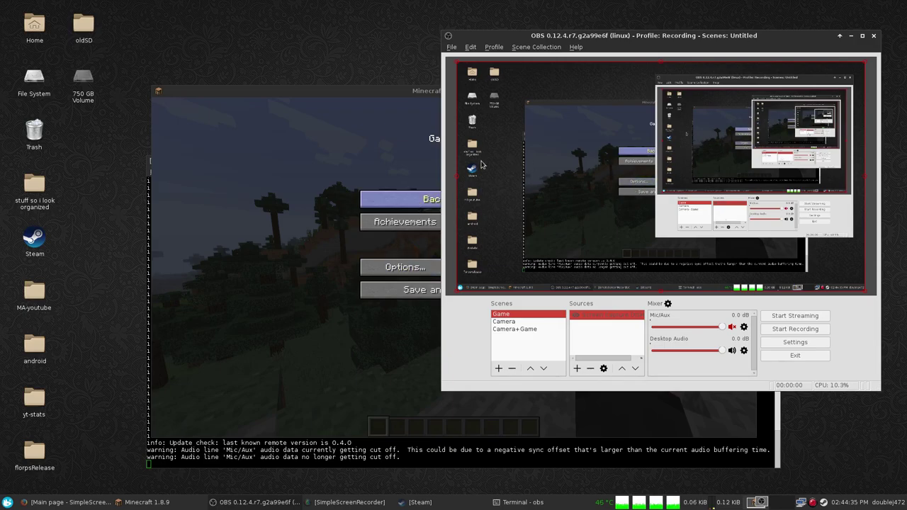
drag(608, 37, 602, 30)
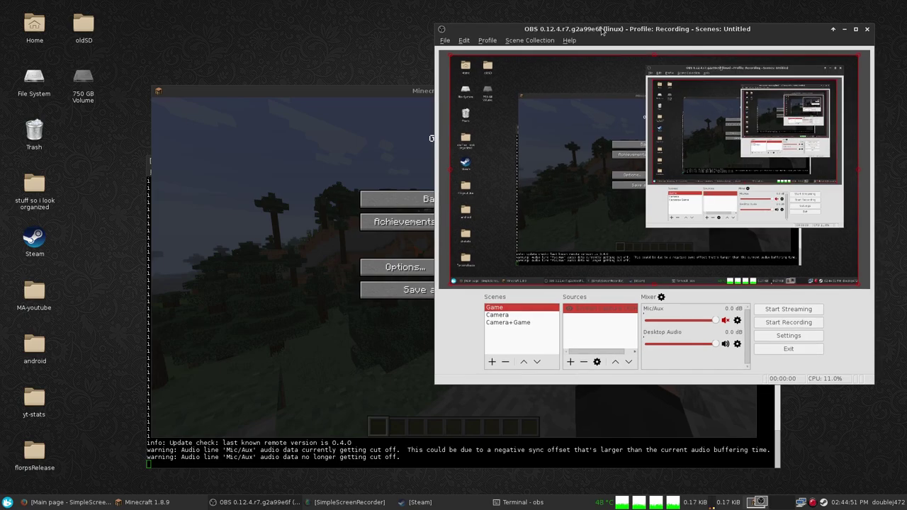
- Open the OBS settings, view the Stream settings and go to the Output settings
click(797, 337)
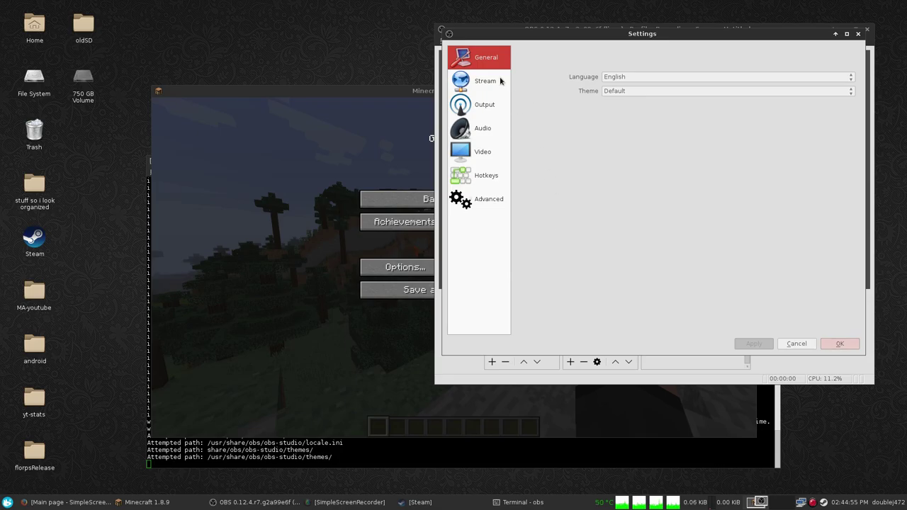
click(500, 81)
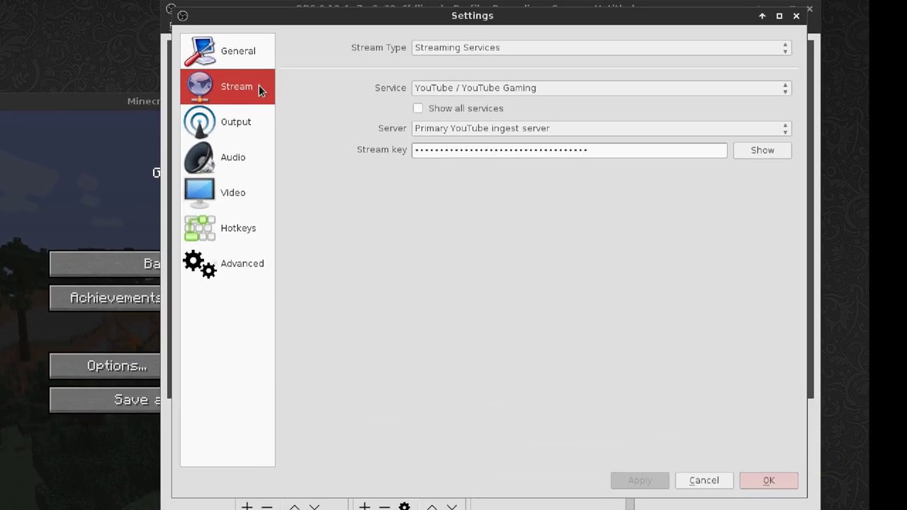
click(217, 119)
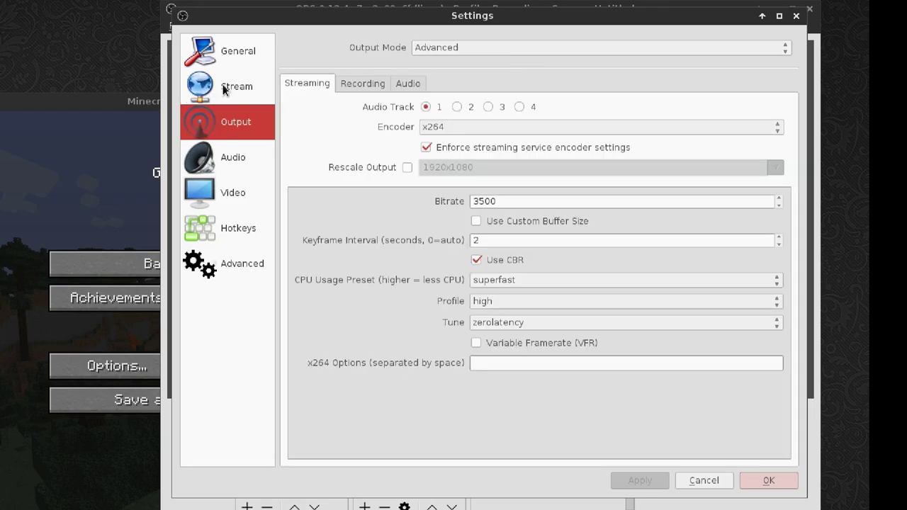
- Switch the output mode to Simple and examine its video bitrate, recording path, recording quality and muxer options
click(443, 49)
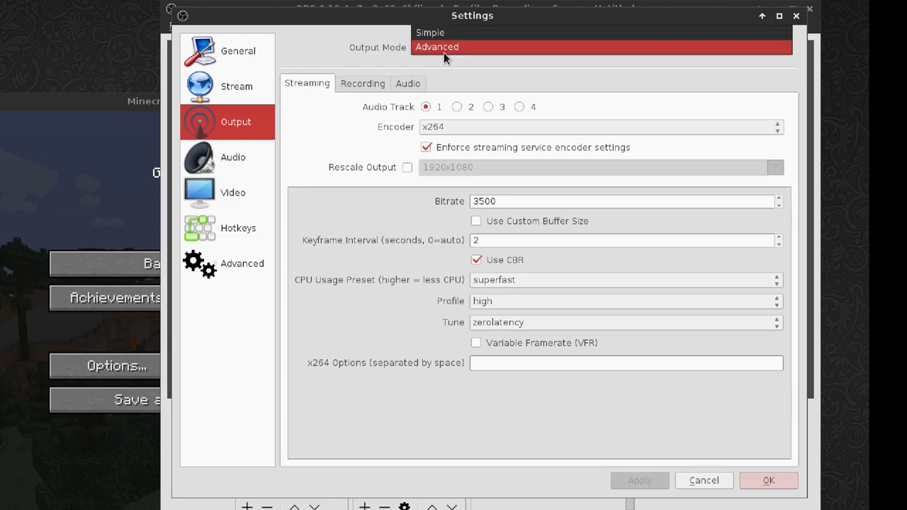
click(442, 31)
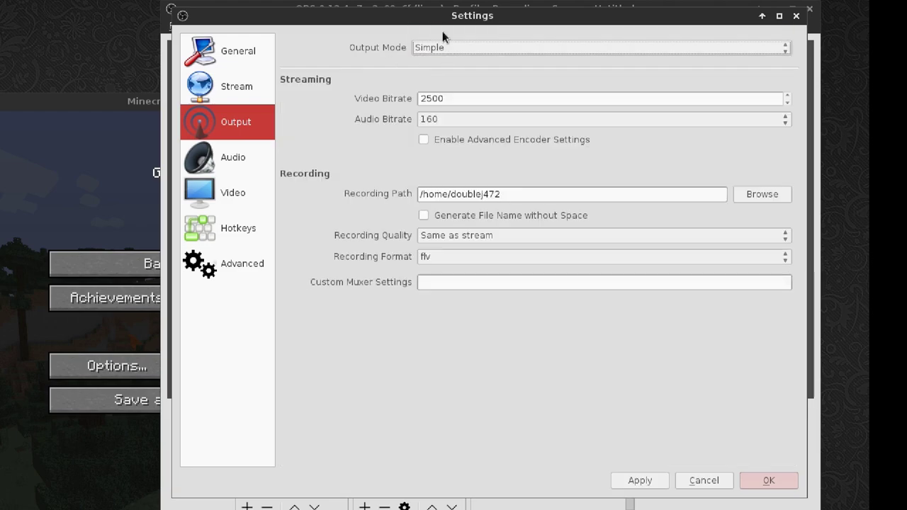
double_click(447, 97)
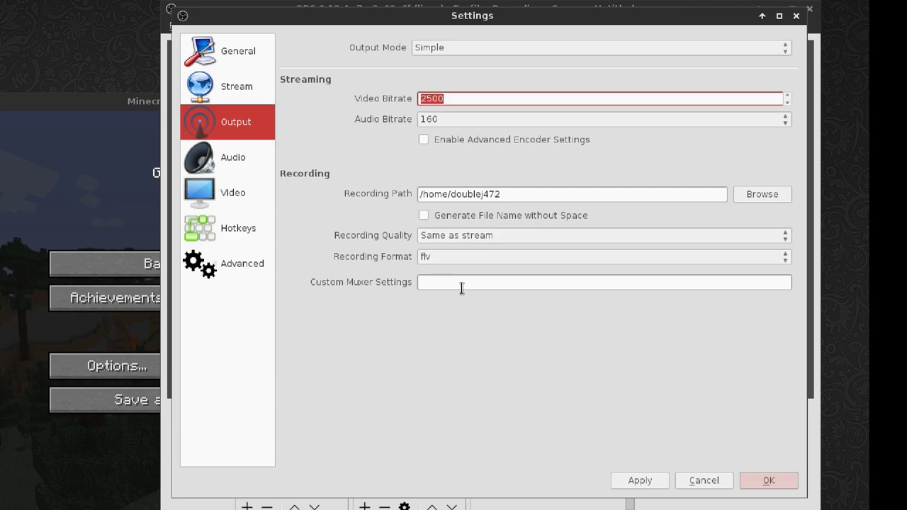
click(471, 196)
double_click(472, 196)
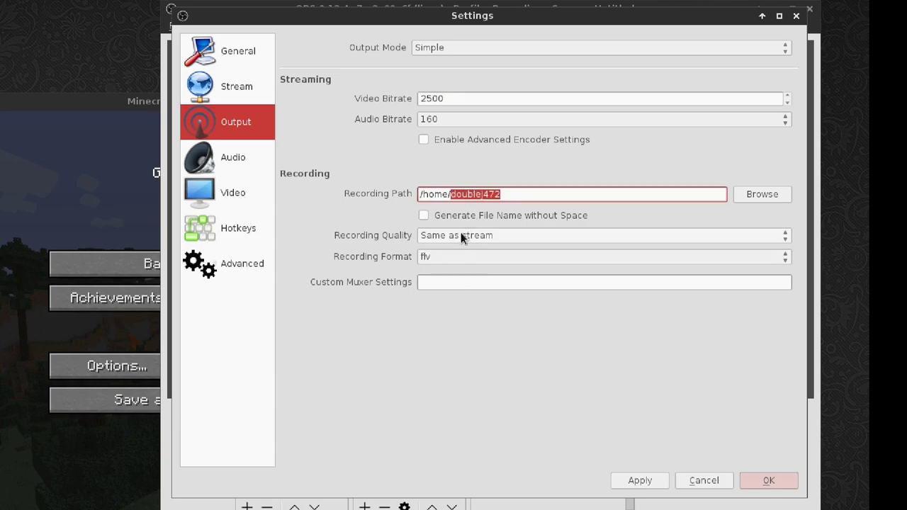
click(455, 195)
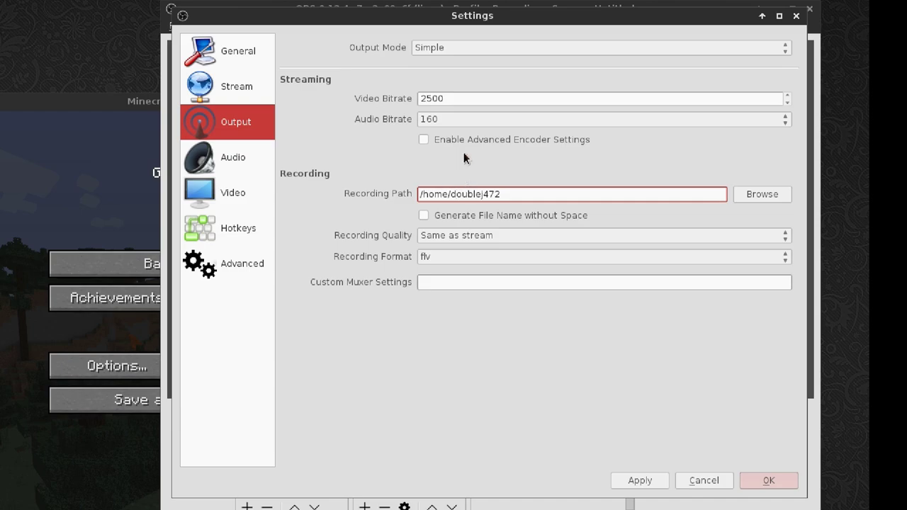
click(436, 236)
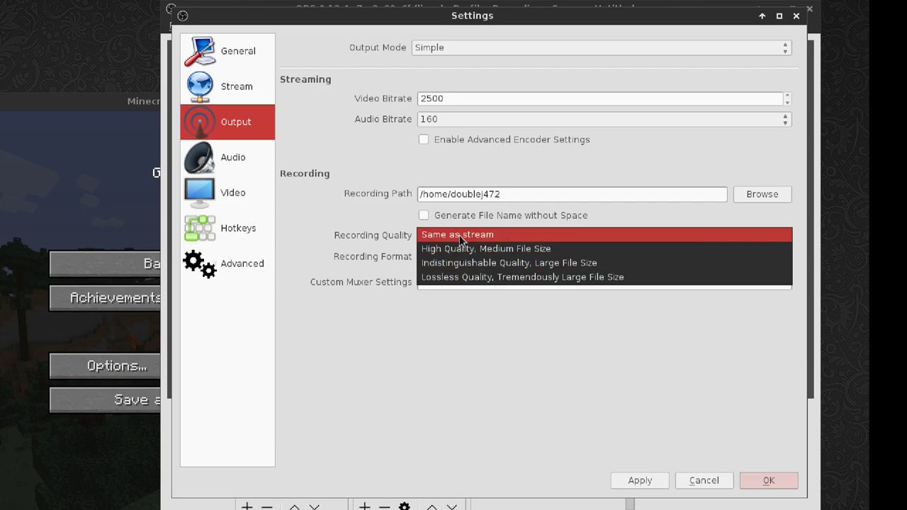
click(399, 244)
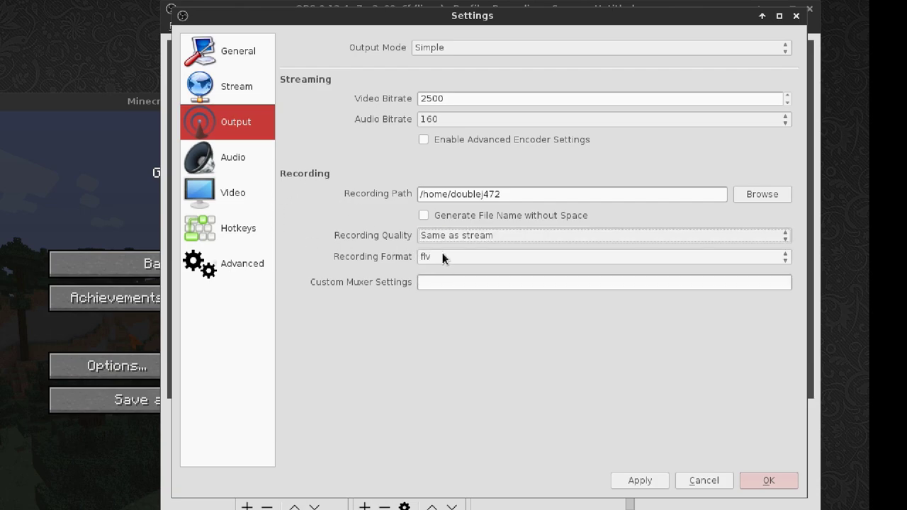
click(435, 287)
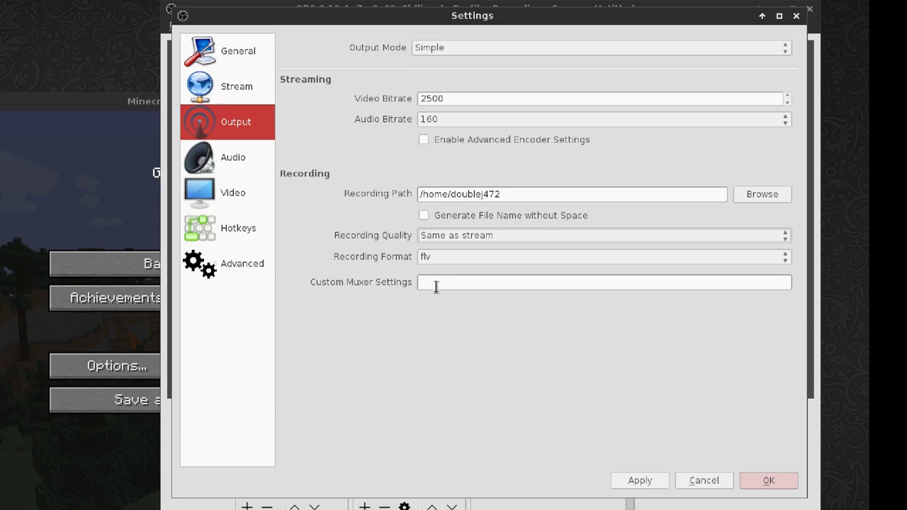
- Set the output mode back to Advanced and bring up its Recording settings
click(492, 44)
click(492, 62)
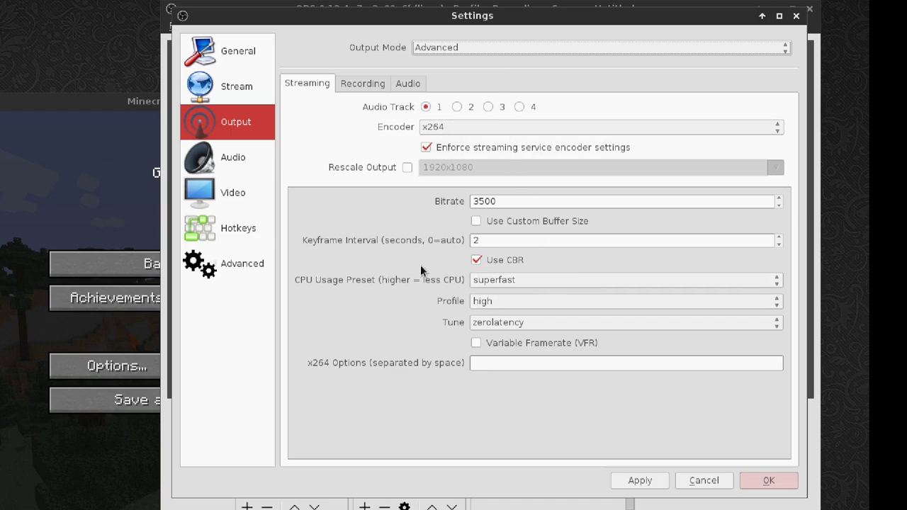
click(354, 86)
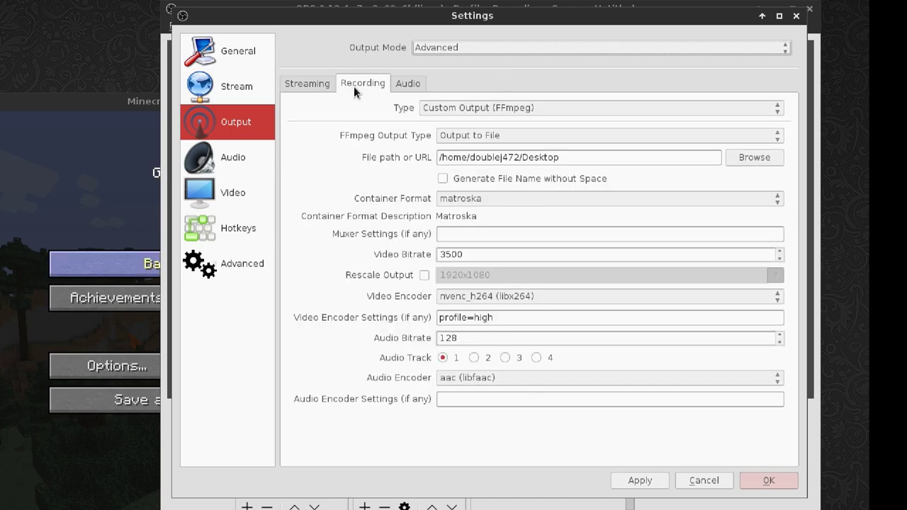
click(27, 149)
click(530, 25)
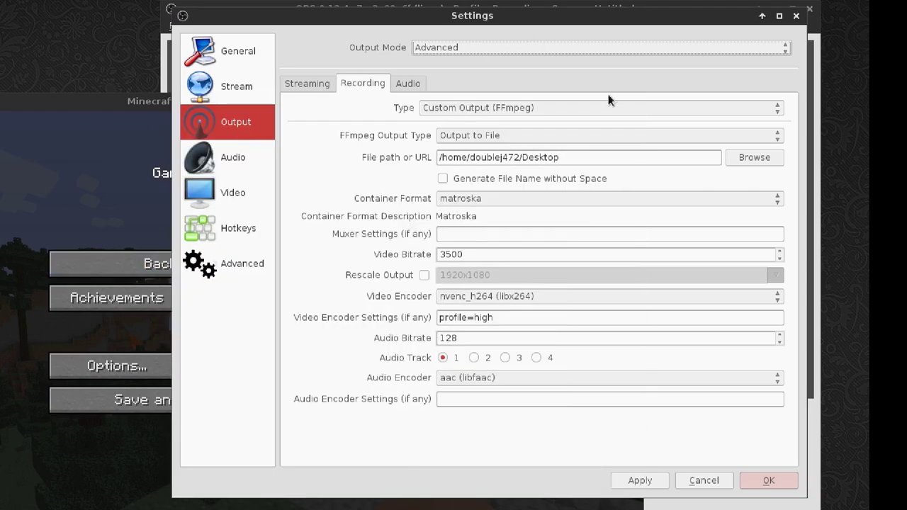
- Choose Custom Output (FFmpeg) as the recording type, Output to File as the FFmpeg output type and matroska as the container format
click(495, 134)
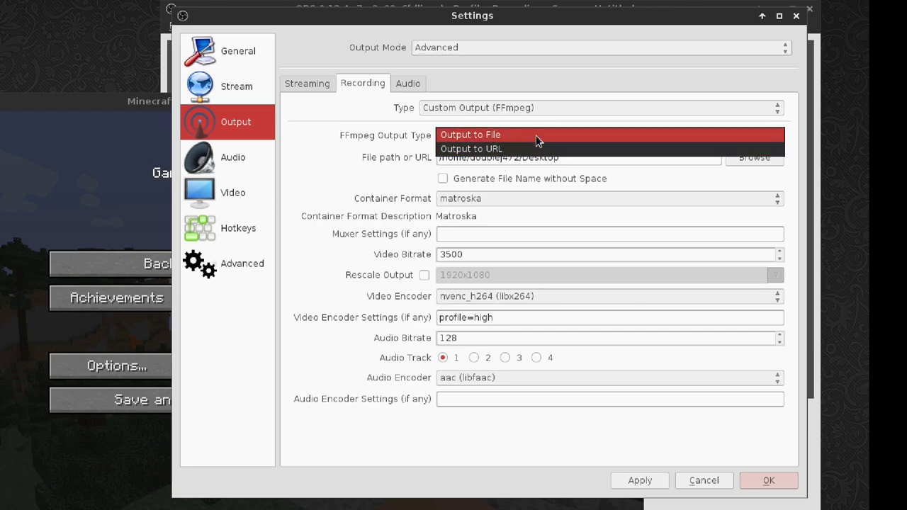
click(537, 141)
click(511, 114)
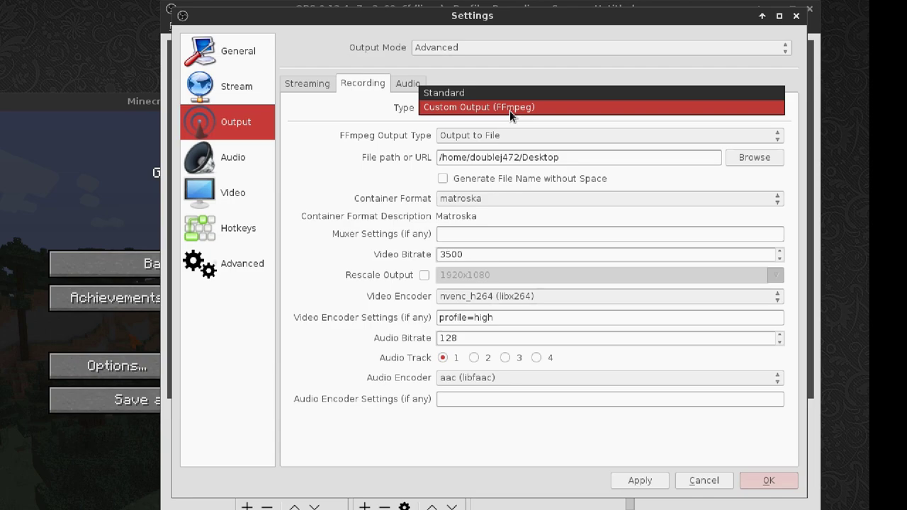
click(509, 111)
click(501, 136)
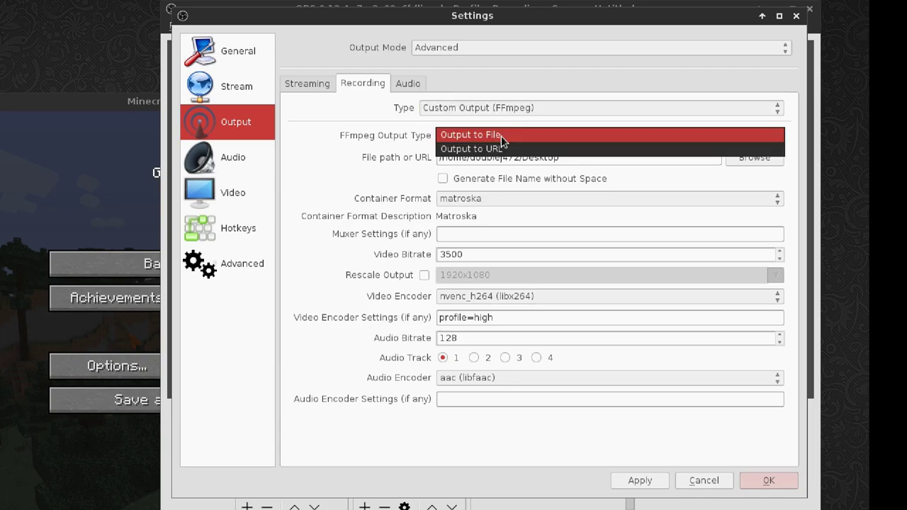
click(506, 137)
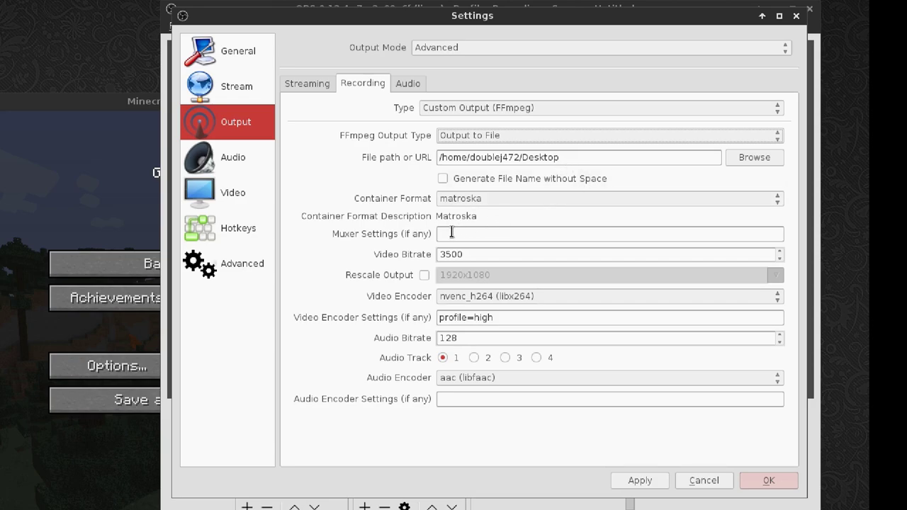
click(478, 199)
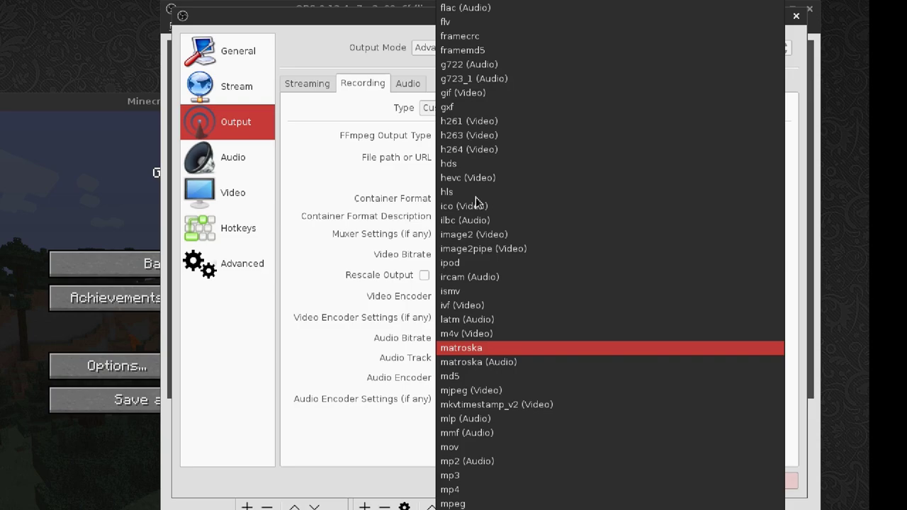
click(491, 349)
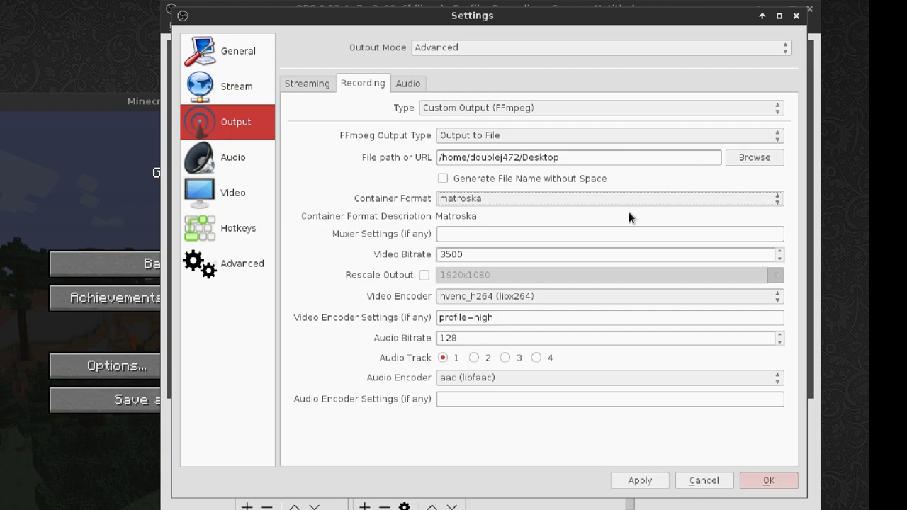
- Select nvenc_h264 (libx264) as the recording's video encoder and set the video bitrate to 30000
double_click(492, 251)
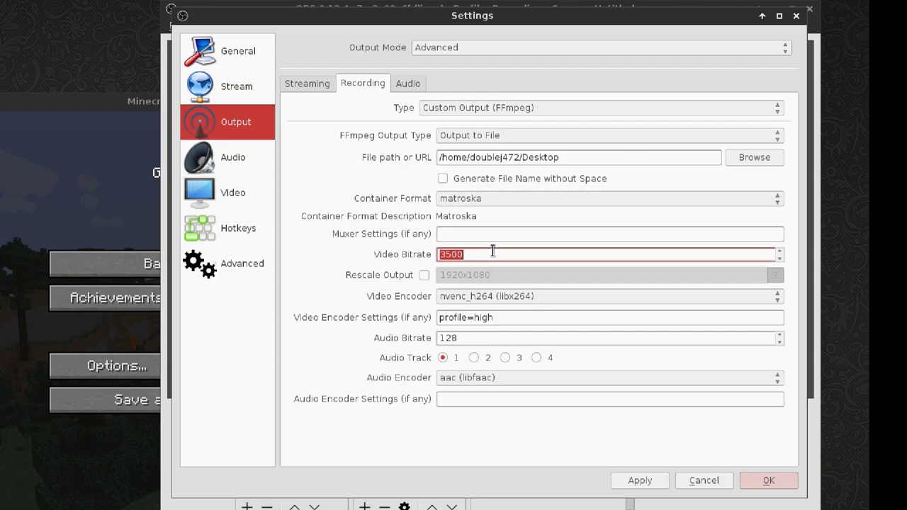
click(483, 295)
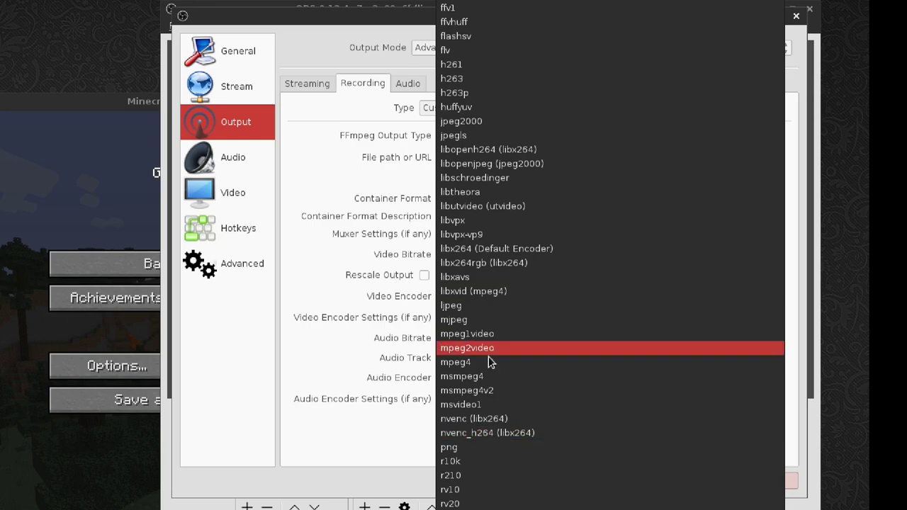
click(554, 434)
double_click(466, 255)
text(30000)
click(512, 234)
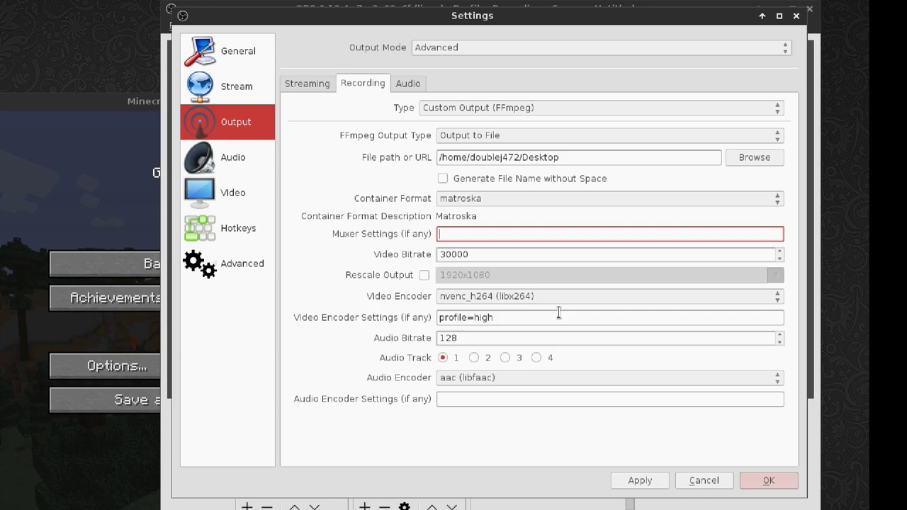
- Point out the audio bitrate and the profile value in the video encoder settings by highlighting them
double_click(511, 340)
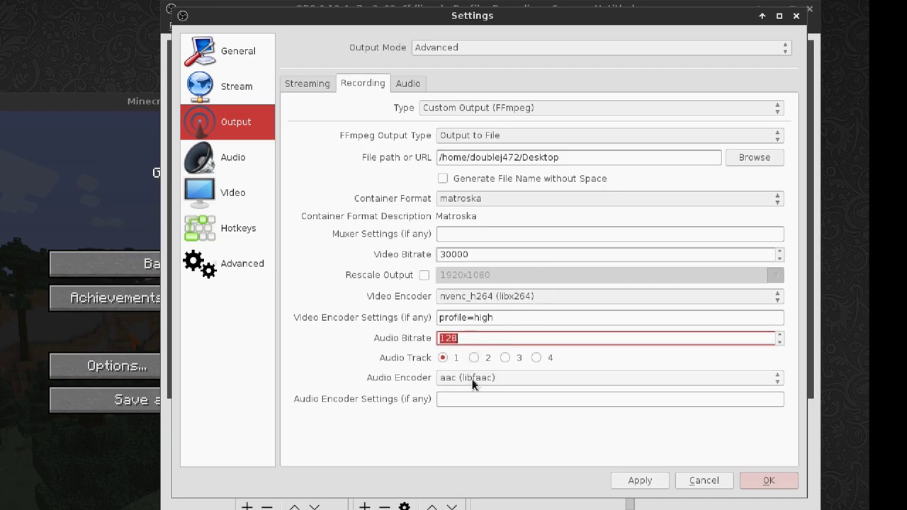
triple_click(521, 319)
click(522, 318)
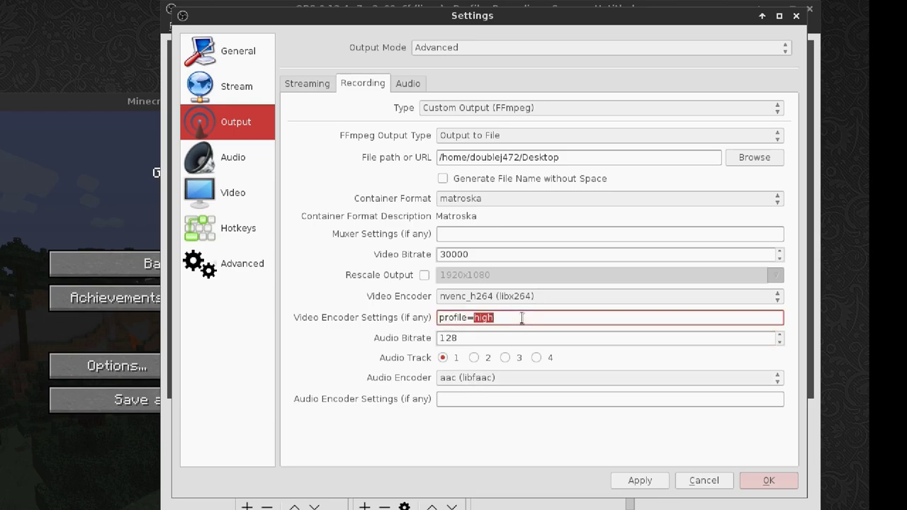
- Choose aac (libfaac) as the recording's audio encoder and audio track 1
click(467, 384)
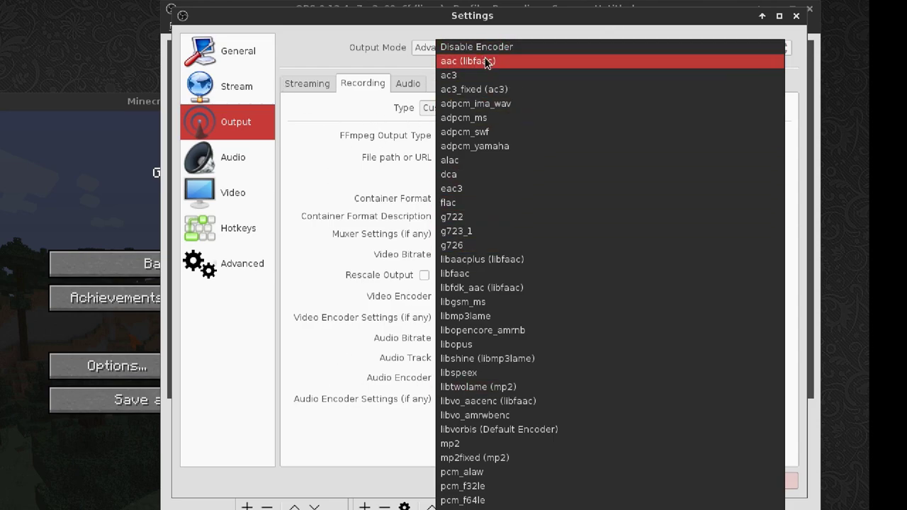
click(507, 66)
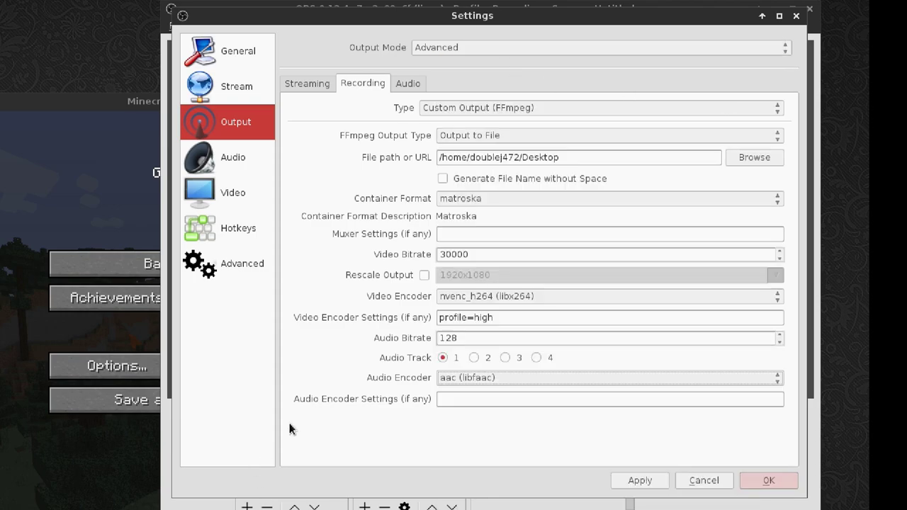
click(418, 84)
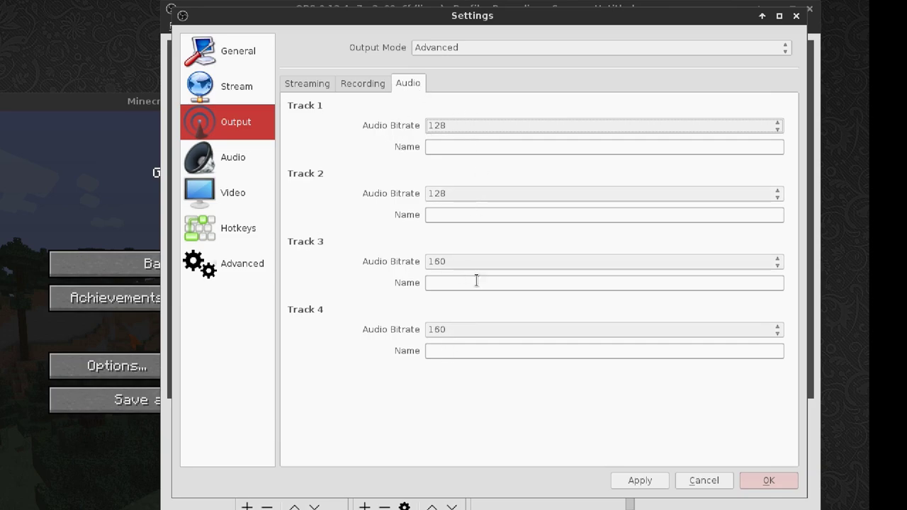
click(361, 88)
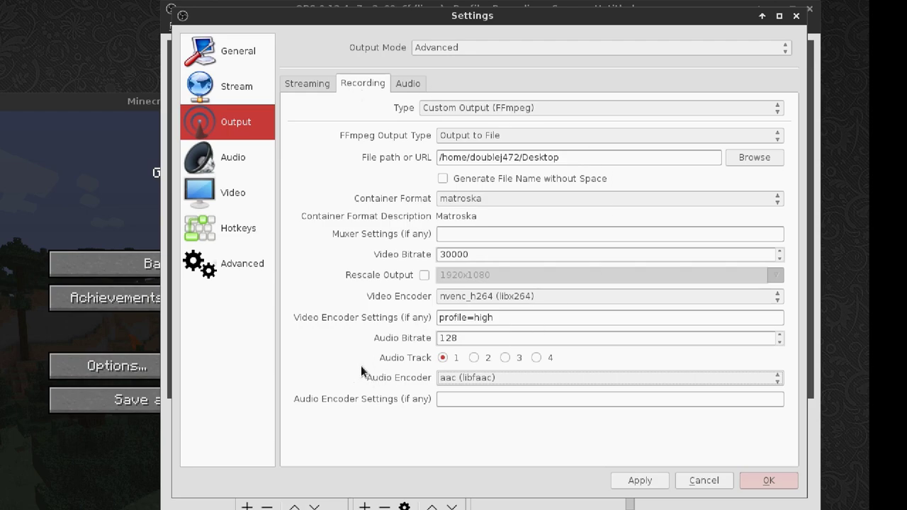
click(442, 358)
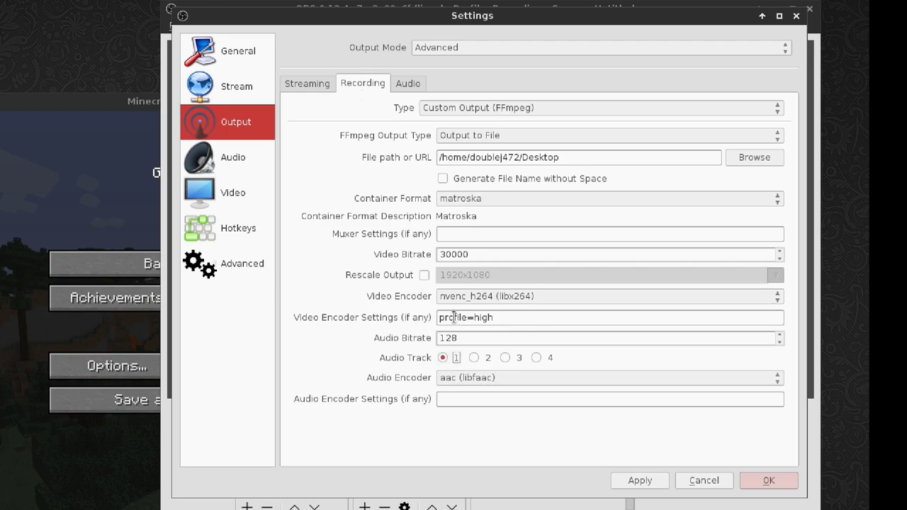
- Try audio bitrates of 320 and 160 for Track 1, restoring 128 each time
click(414, 86)
click(443, 128)
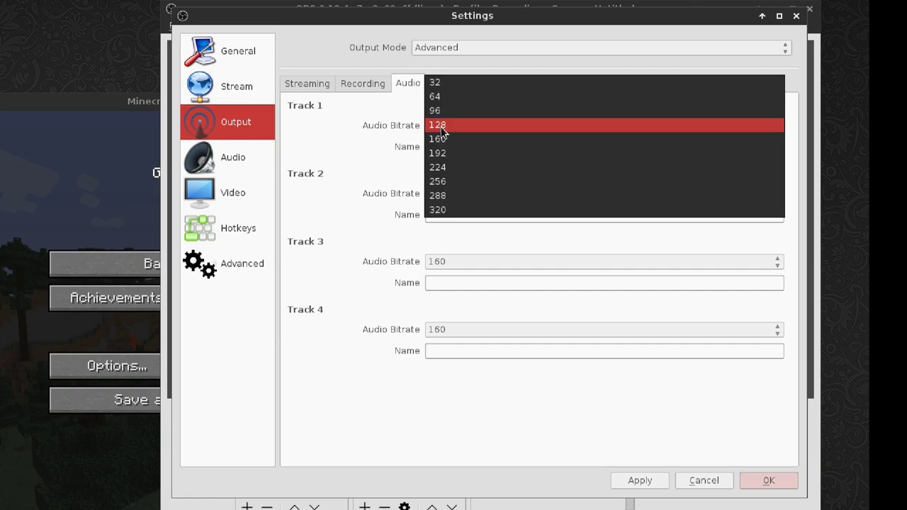
click(442, 211)
click(453, 127)
click(496, 41)
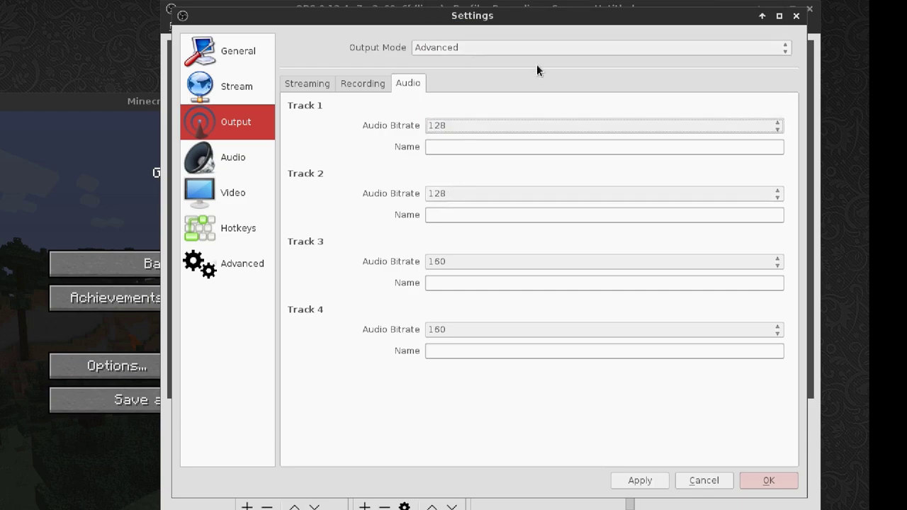
click(468, 127)
click(478, 139)
click(488, 128)
click(484, 112)
- Switch the recording's video encoder to libx264 (Default Encoder) and set the video bitrate to 100000
click(358, 87)
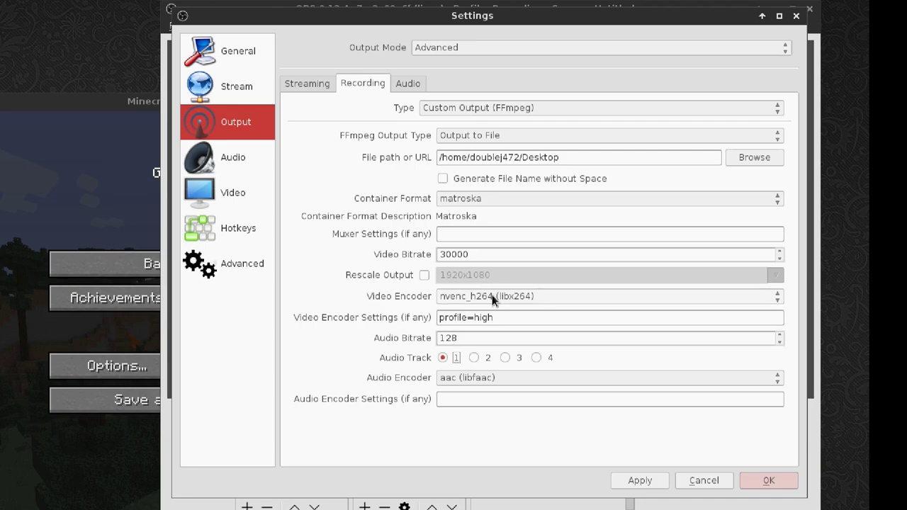
click(546, 296)
scroll(535, 415, up, 1)
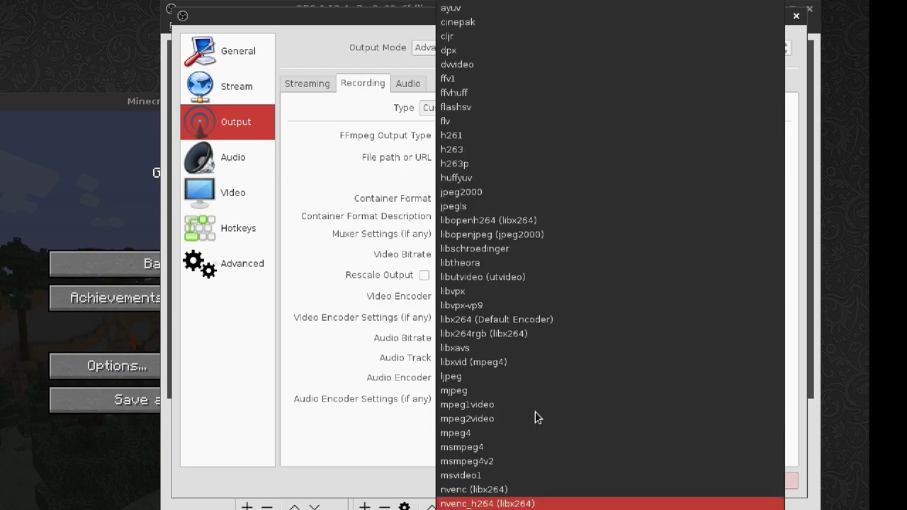
scroll(535, 418, up, 2)
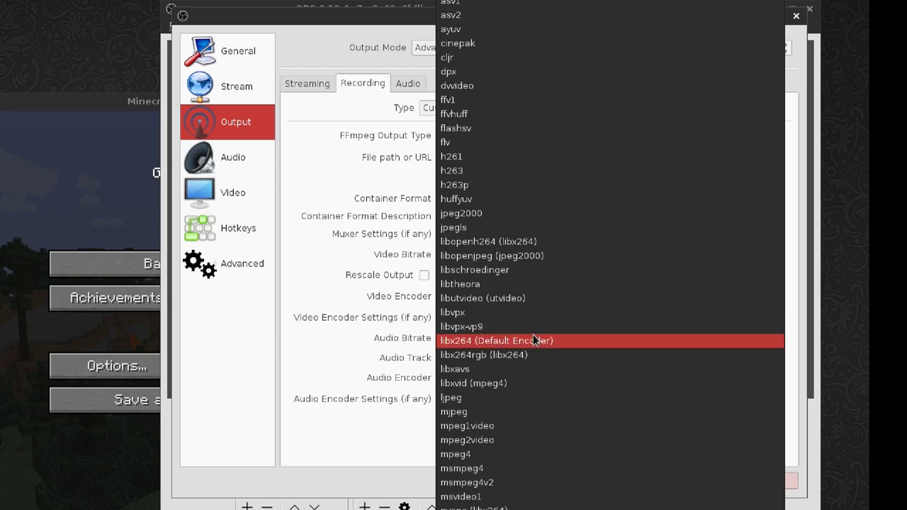
click(562, 342)
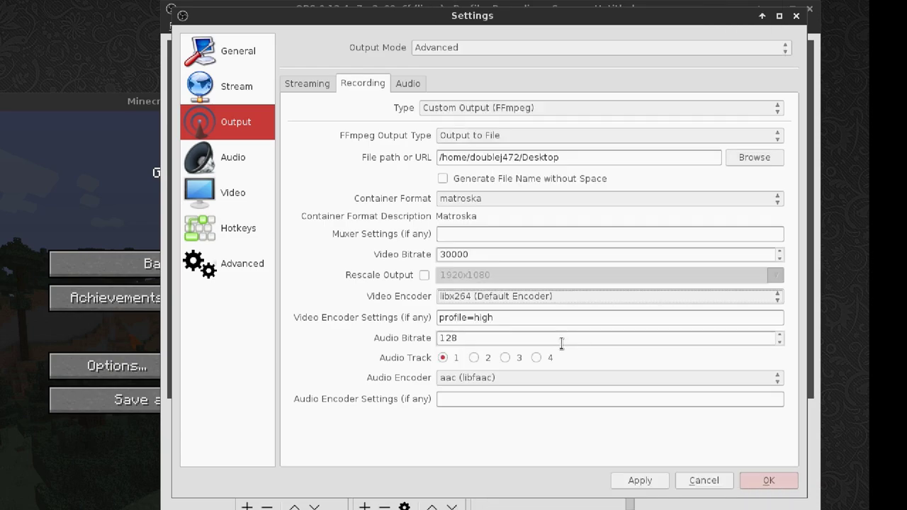
double_click(729, 252)
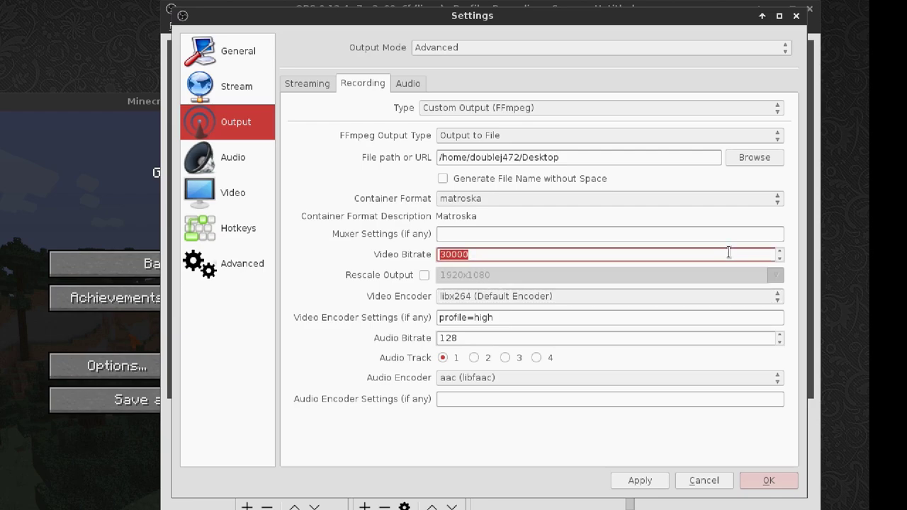
text(100000)
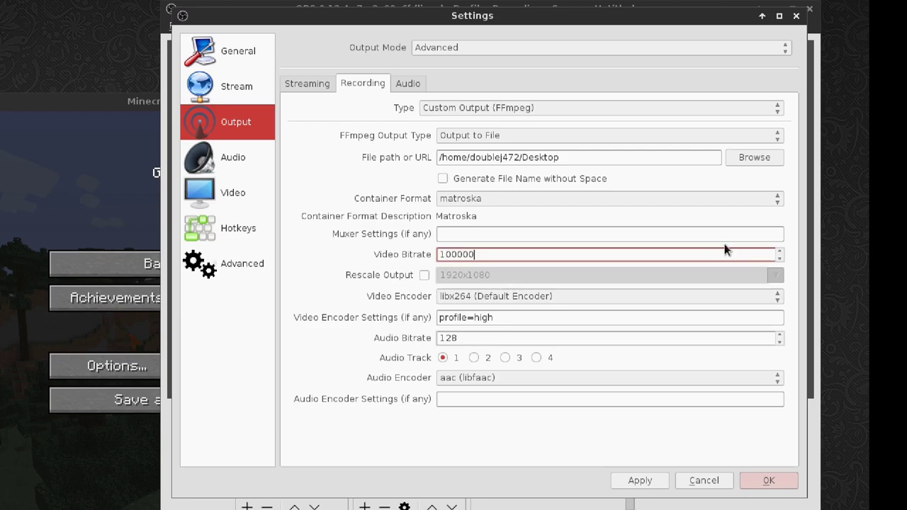
- Replace the recording's video encoder settings with crf=18 and apply the changes
key(shift+Home)
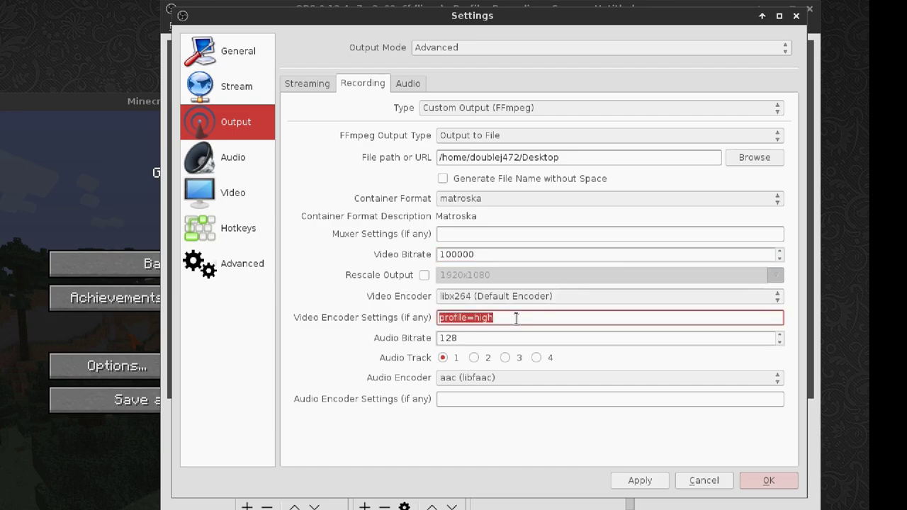
text(crf)
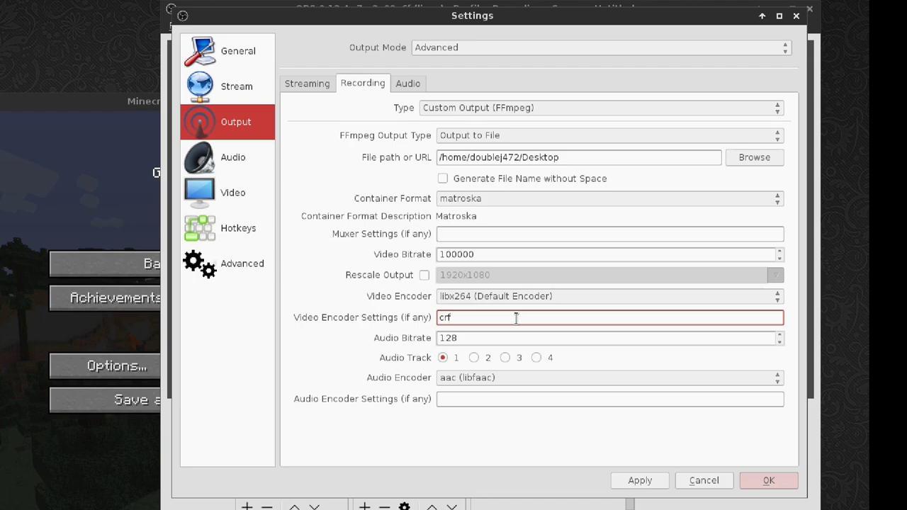
text(=18)
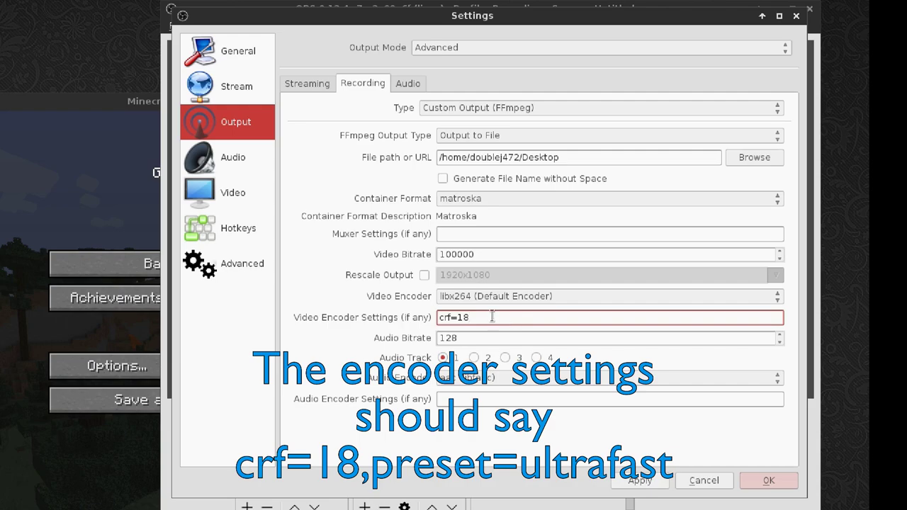
click(628, 482)
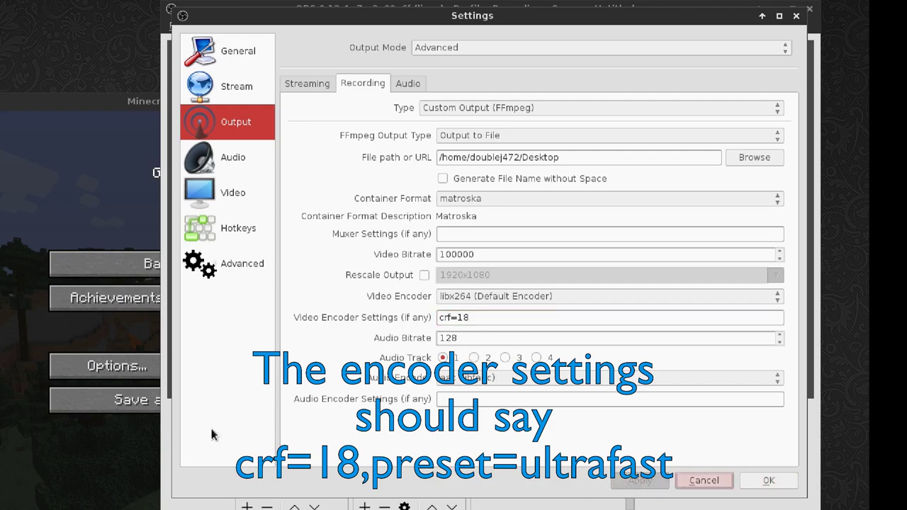
- Select Monitor of Built-in Audio Analog Stereo as the desktop audio device and AT2020 USB Digital Stereo (IEC958) as the first Mic/Auxiliary device
click(249, 159)
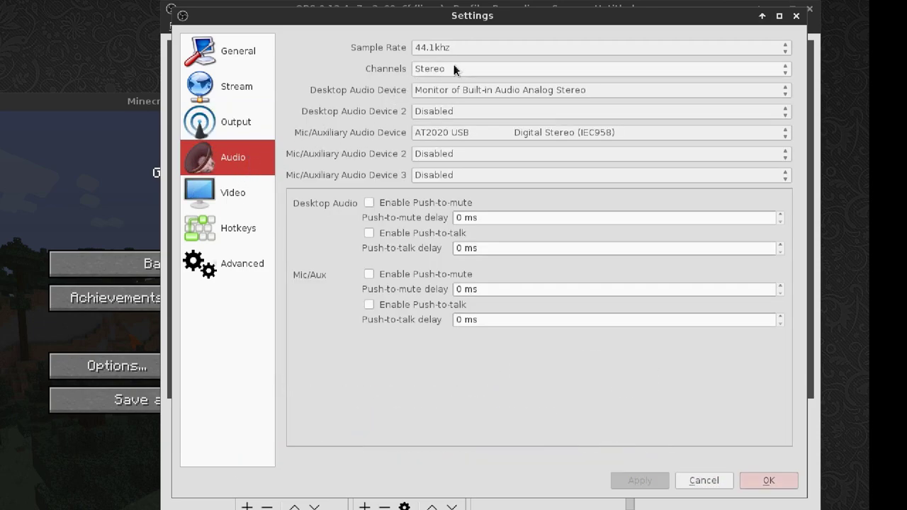
click(463, 88)
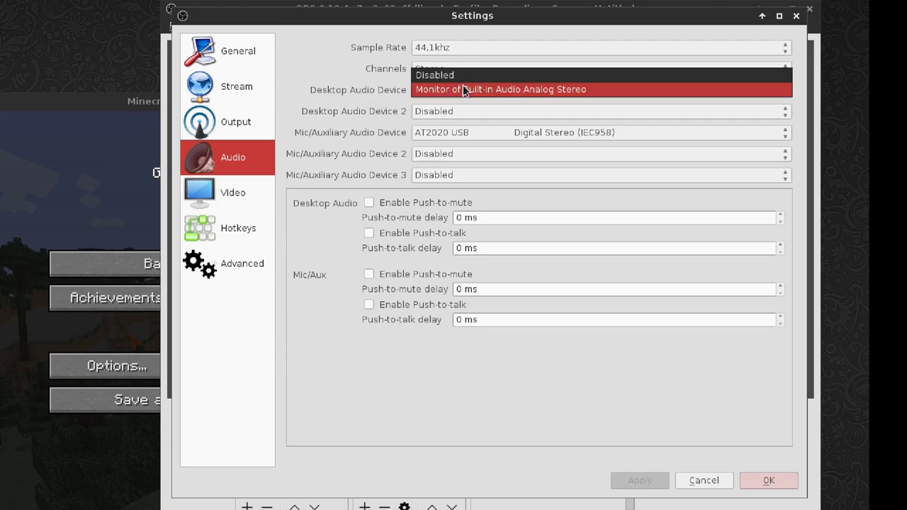
click(628, 90)
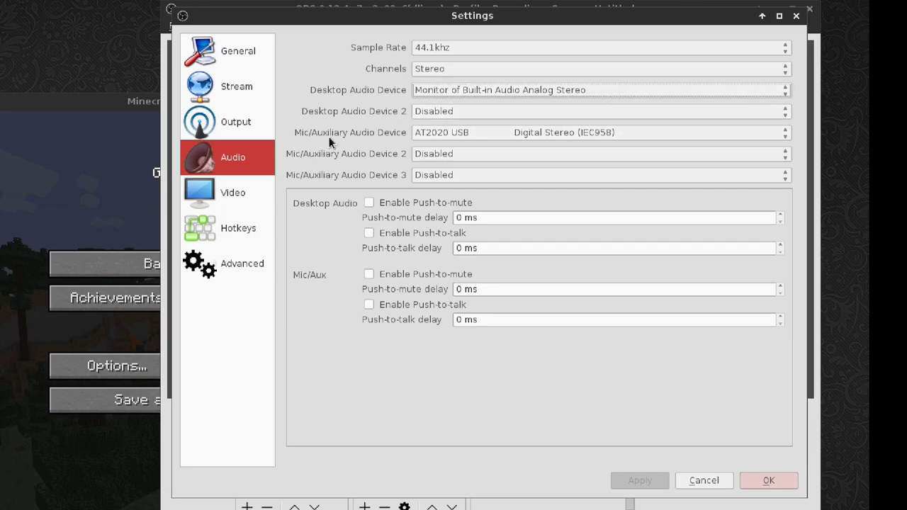
click(426, 132)
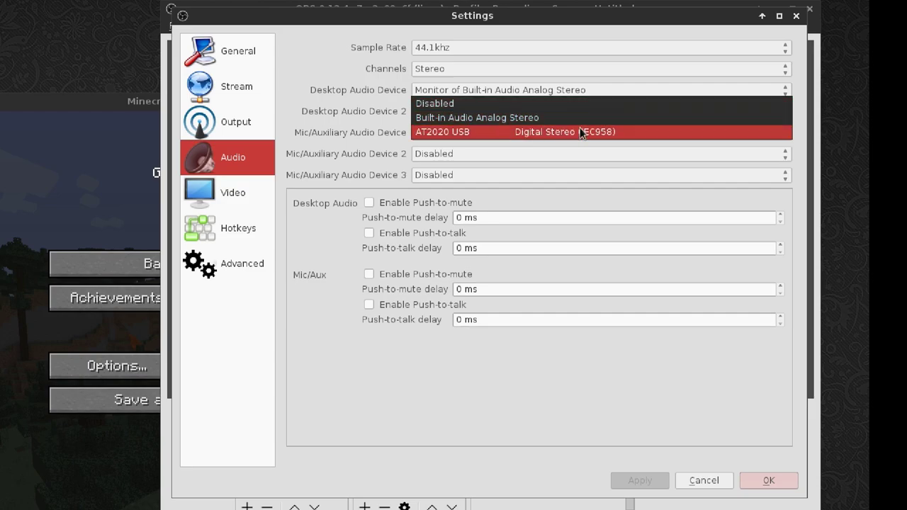
click(625, 132)
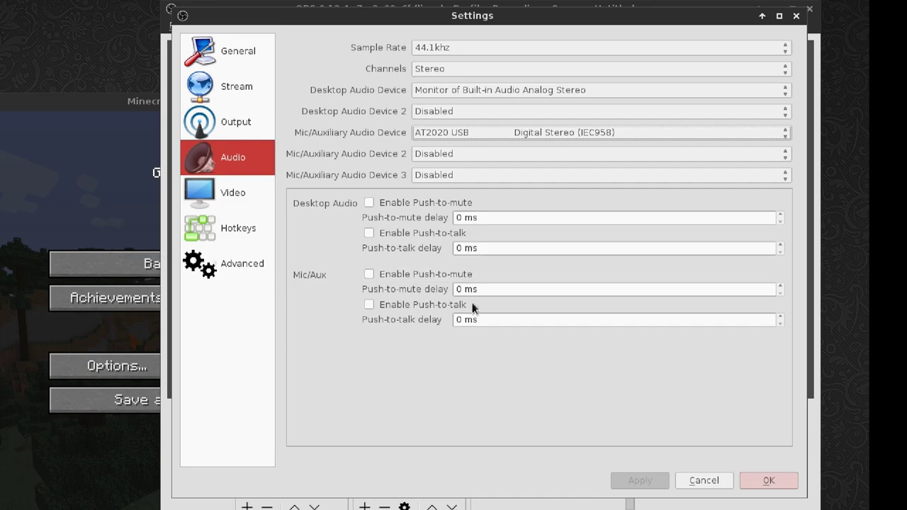
- Point out the base (canvas) and output (scaled) resolutions in the Video settings by highlighting them
click(224, 204)
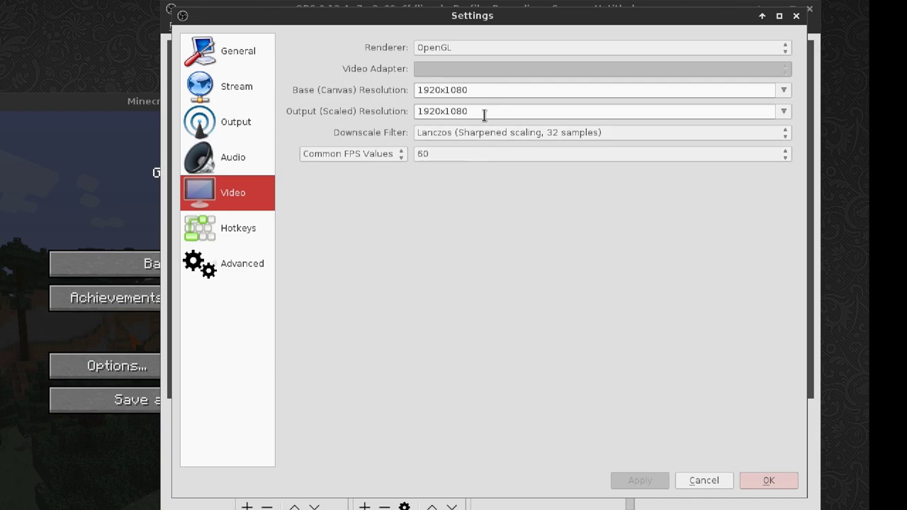
double_click(498, 91)
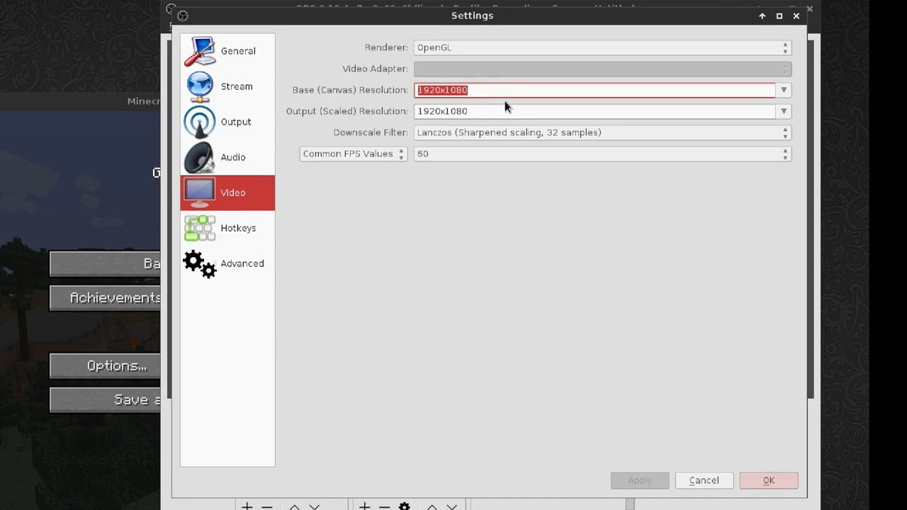
double_click(514, 110)
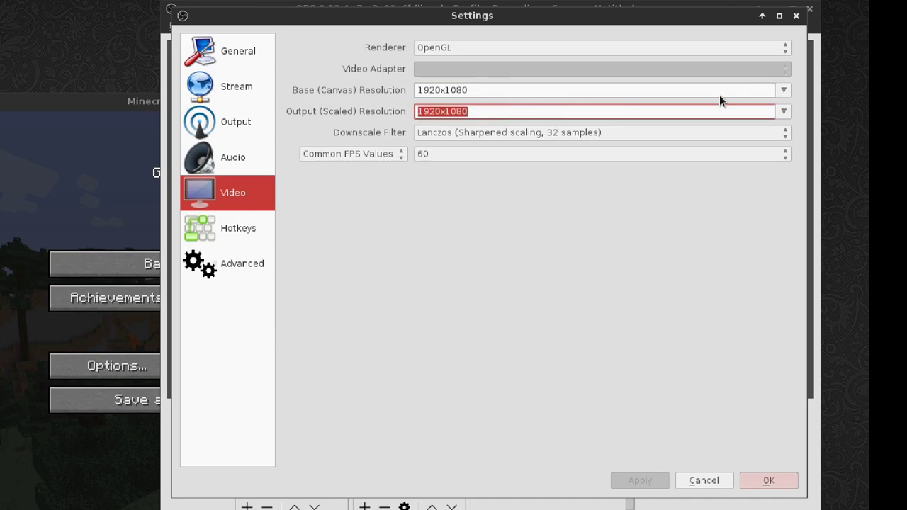
double_click(604, 91)
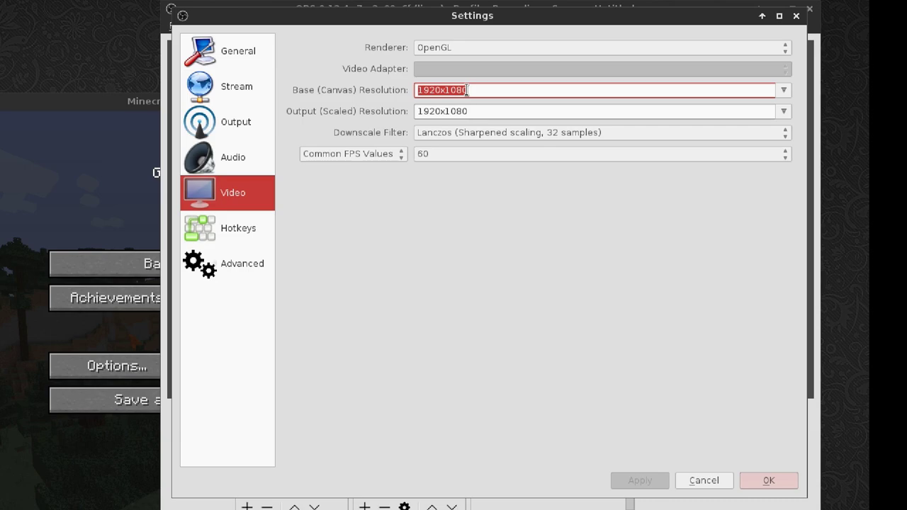
double_click(477, 111)
click(481, 93)
- Choose Lanczos (Sharpened scaling, 32 samples) as the downscale filter and 60 as the common FPS value
click(583, 132)
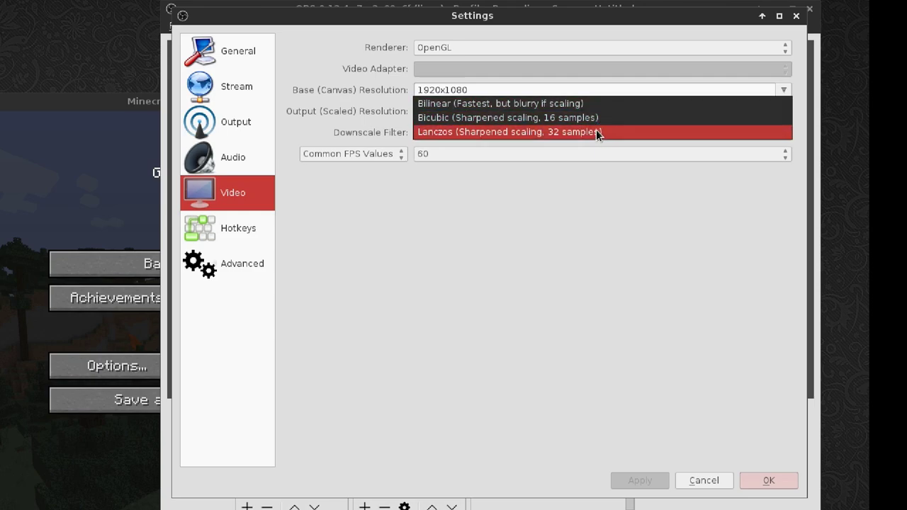
click(596, 132)
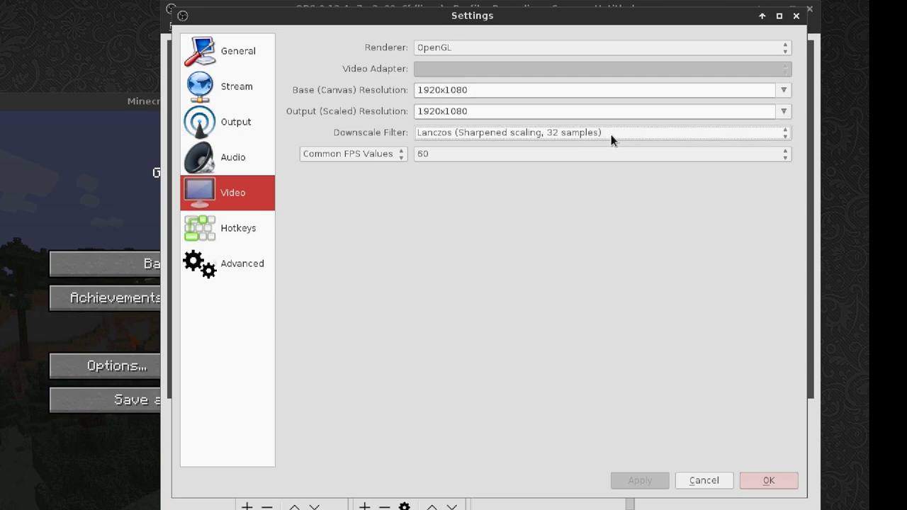
click(437, 158)
click(481, 156)
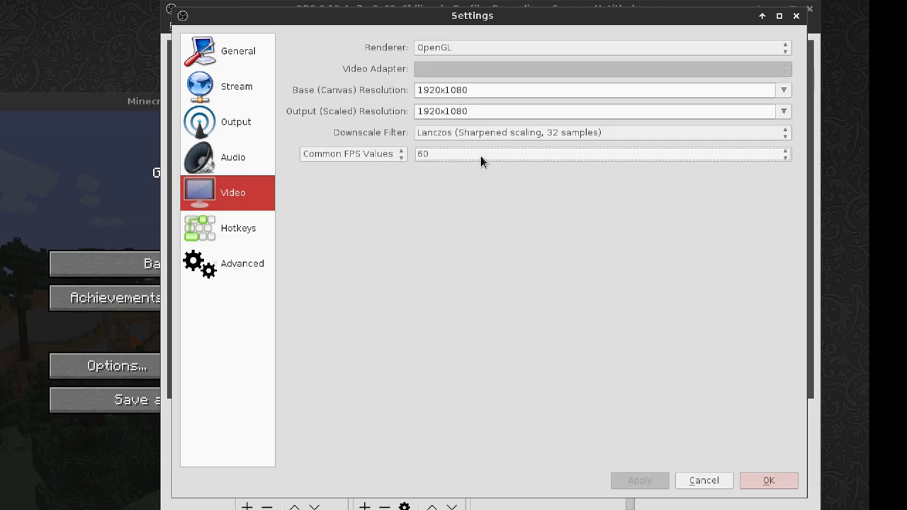
- Review the hotkey assignments for recording, scene switching, desktop audio and microphone muting
click(256, 233)
scroll(378, 200, down, 3)
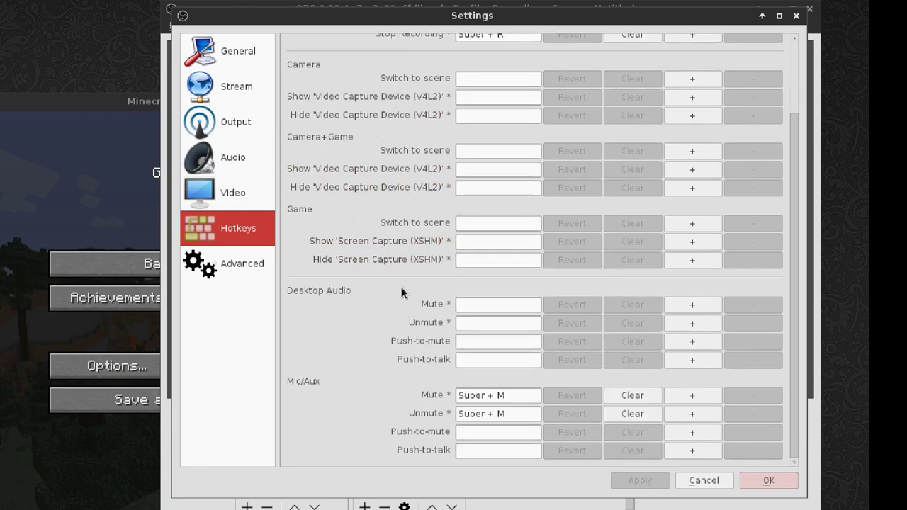
scroll(510, 386, up, 3)
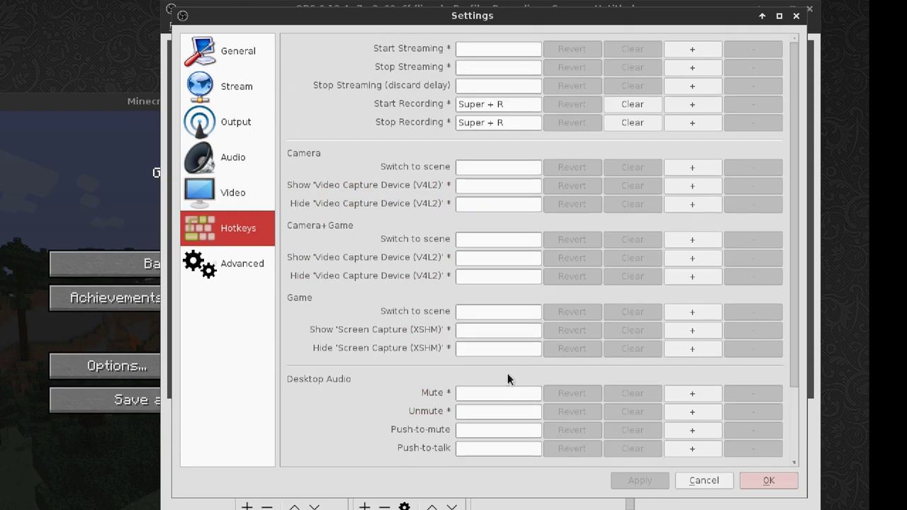
scroll(507, 114, down, 3)
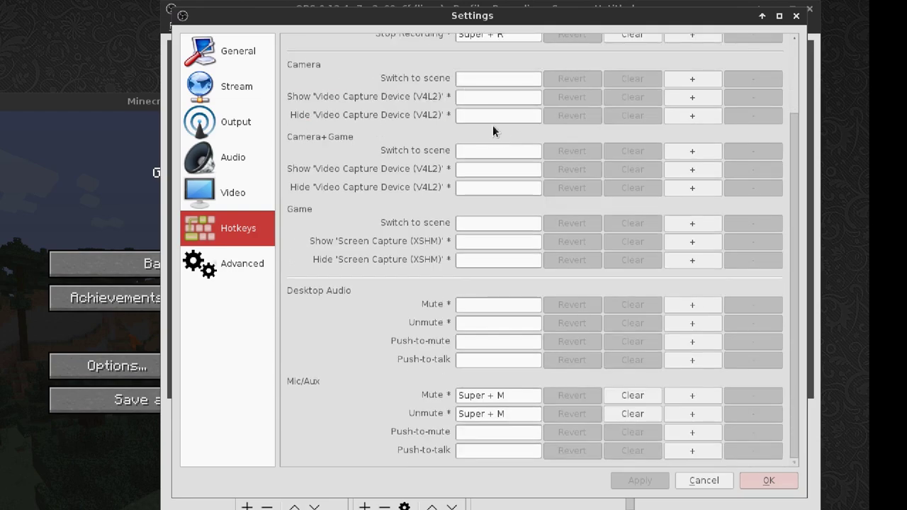
scroll(523, 320, up, 3)
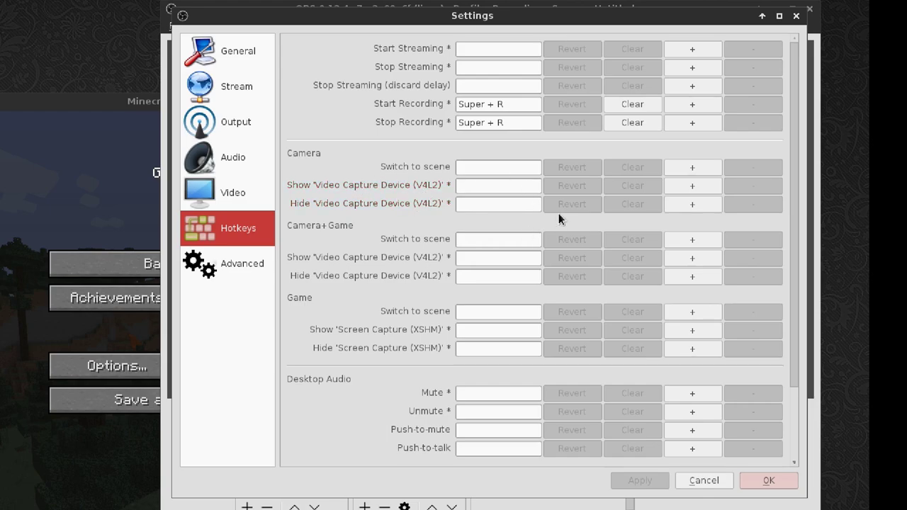
- Look through the Advanced, General and Stream settings and return to the recording output settings
click(231, 270)
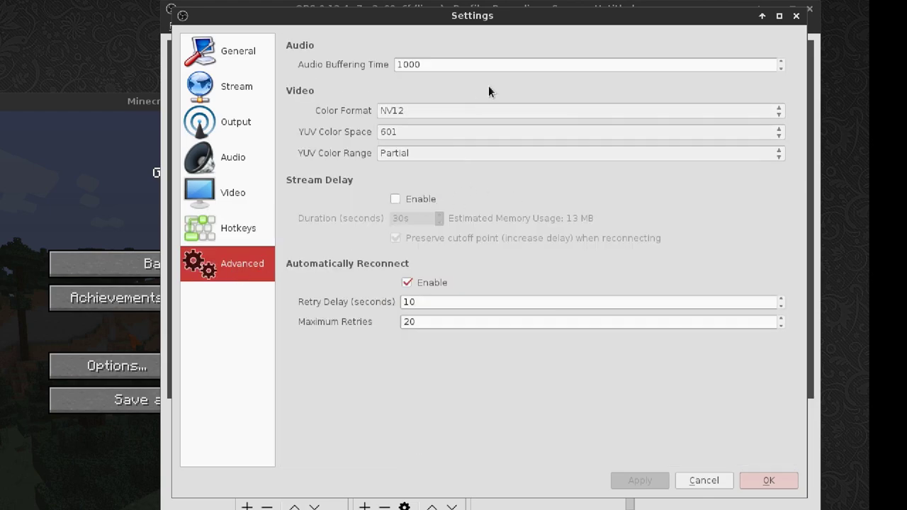
click(234, 60)
click(240, 122)
click(244, 97)
click(250, 269)
click(239, 122)
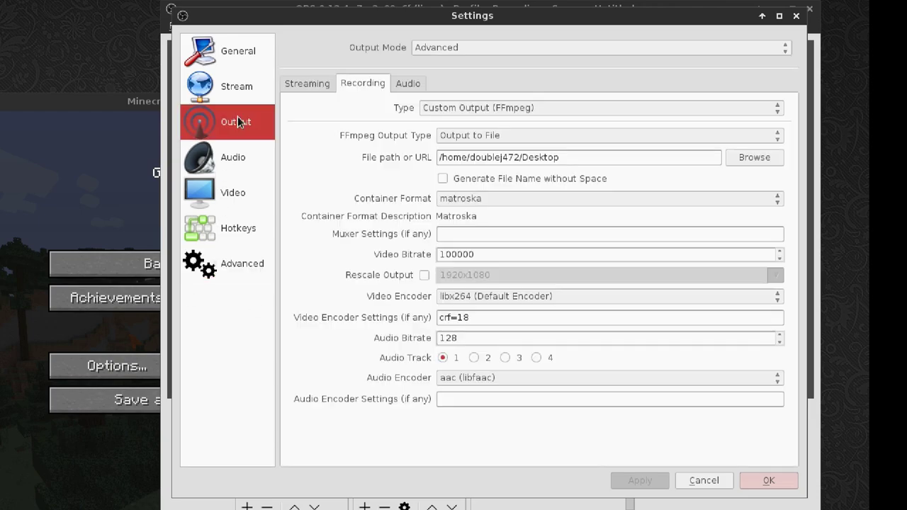
- Accept the OBS settings and compare the contents of the Camera+Game and Game scenes
click(240, 97)
click(232, 65)
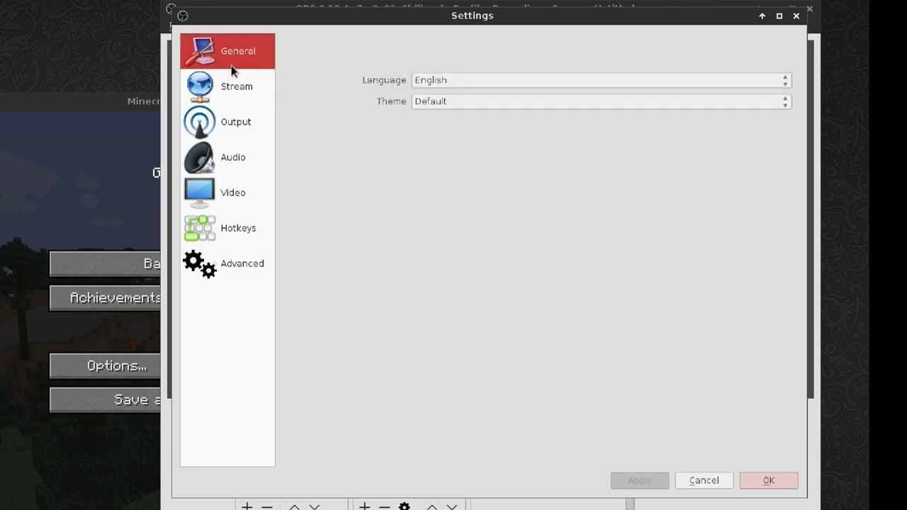
click(784, 483)
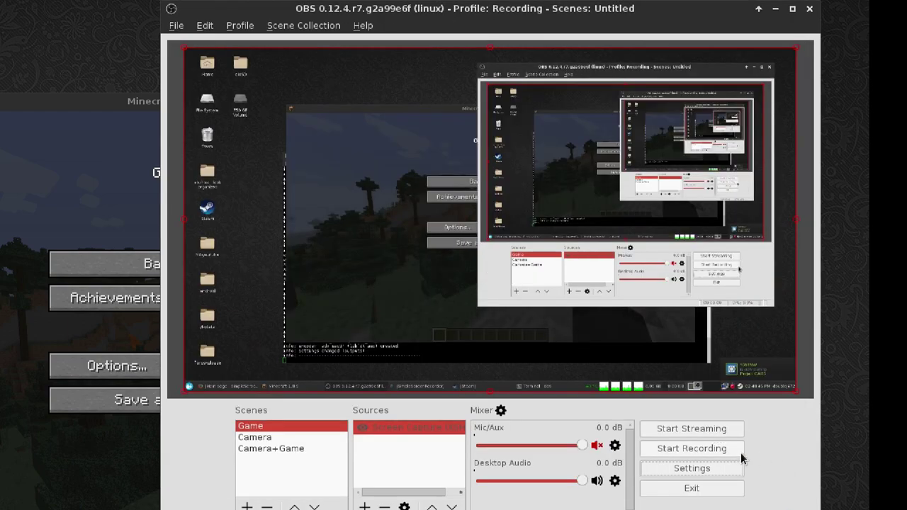
click(289, 448)
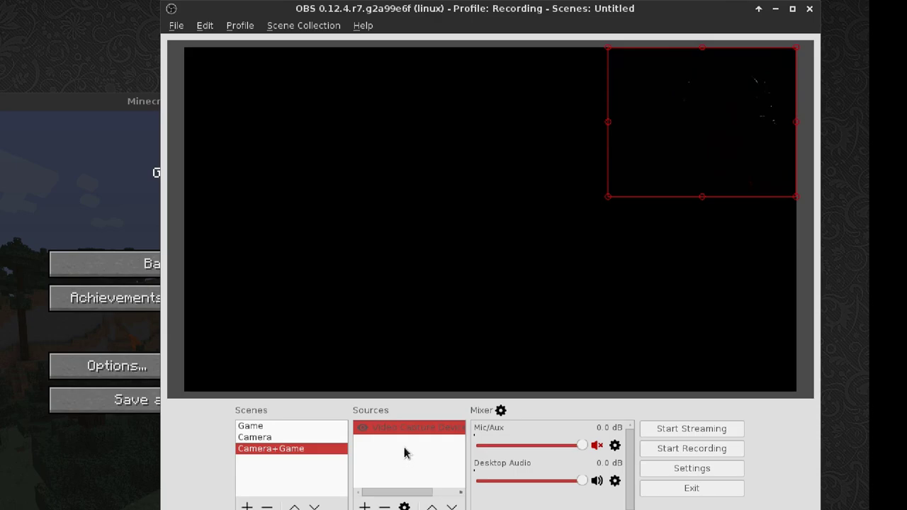
click(283, 427)
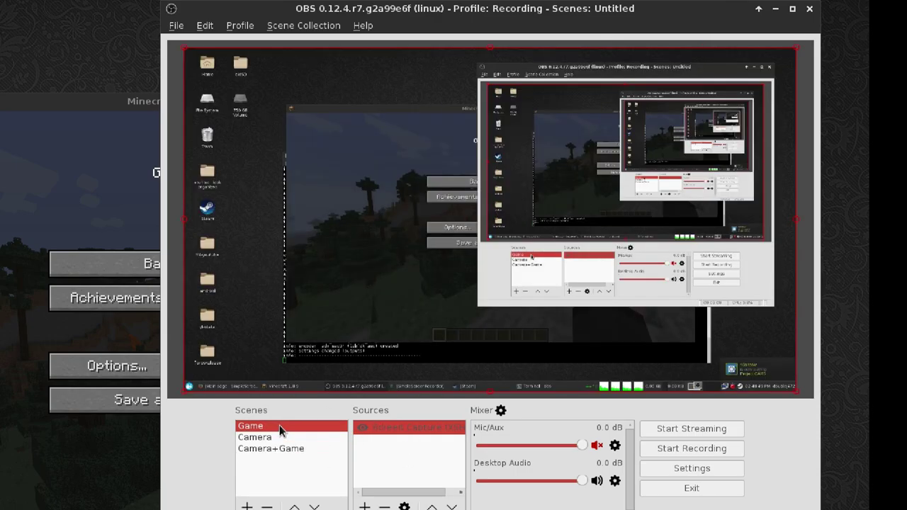
- Add the existing Screen Capture (XSHM) source to the Camera+Game scene, keeping it visible
click(295, 450)
right_click(369, 455)
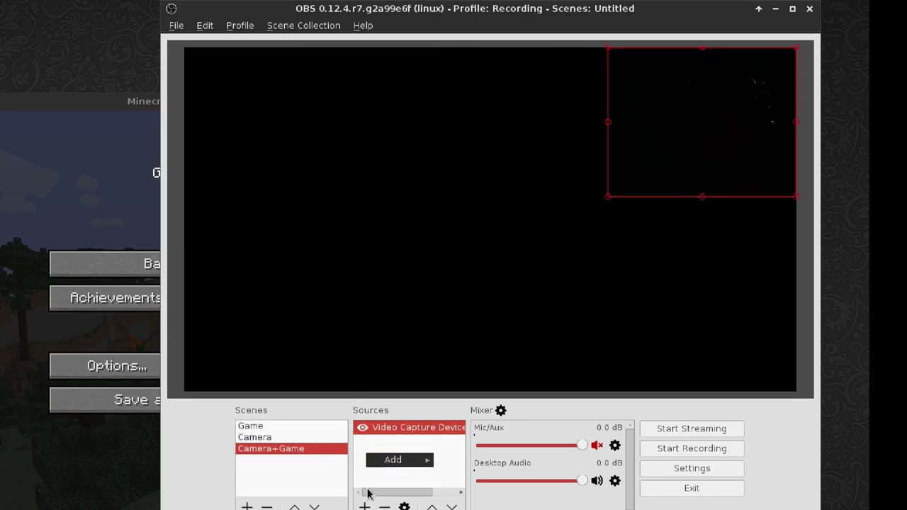
mouse_move(428, 460)
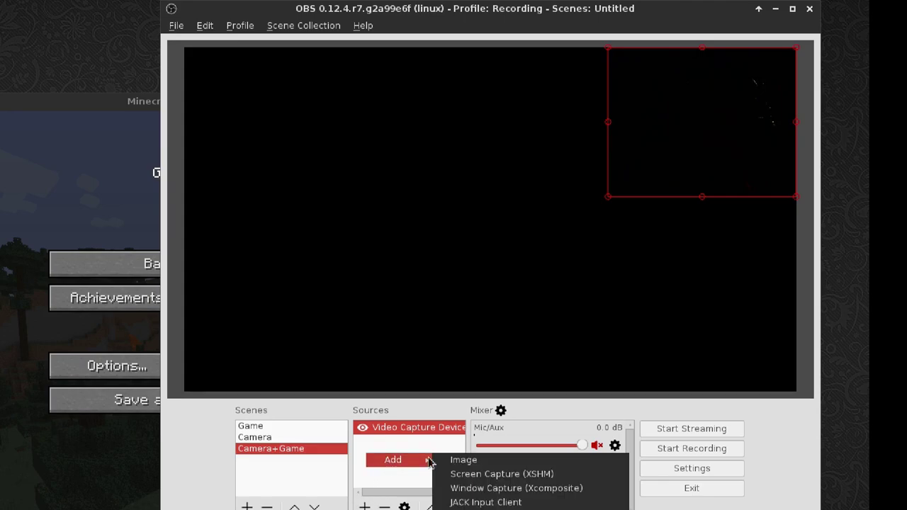
click(510, 475)
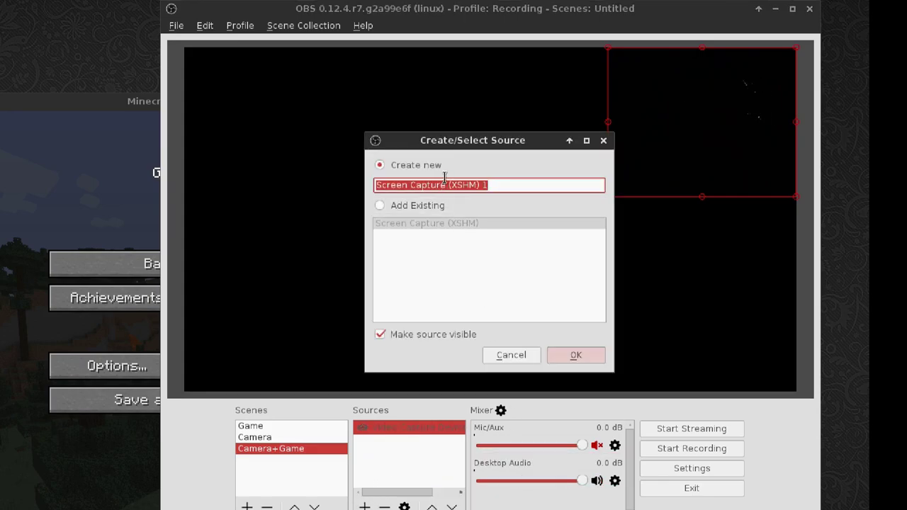
click(436, 205)
click(450, 225)
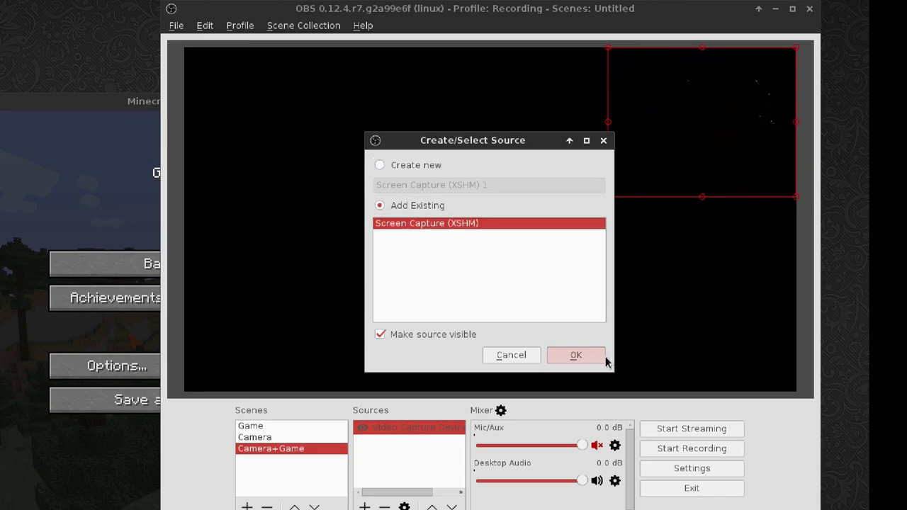
click(576, 355)
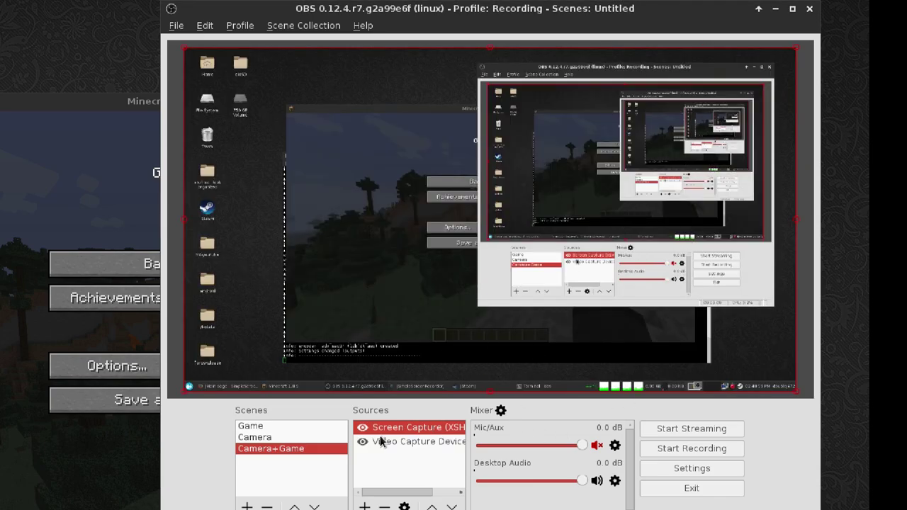
- Move the Screen Capture source below the Video Capture Device so the camera overlays the desktop
drag(390, 429, 402, 456)
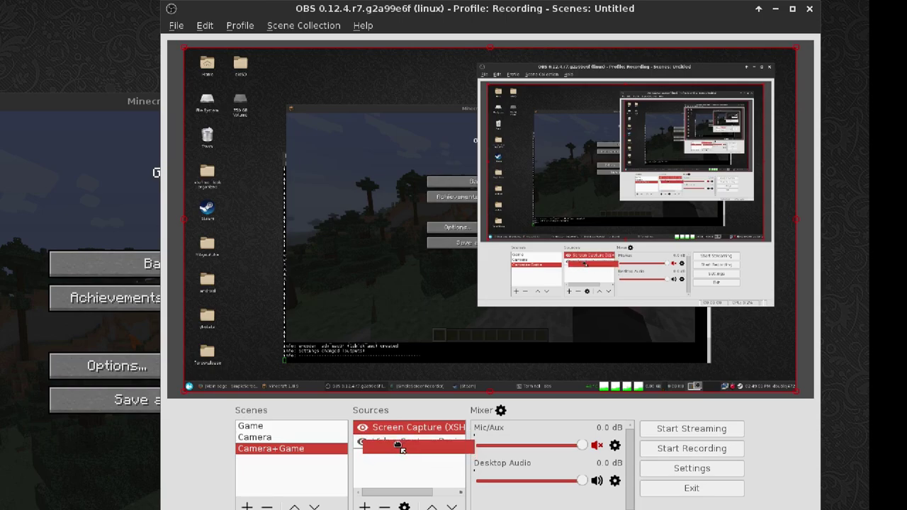
click(410, 434)
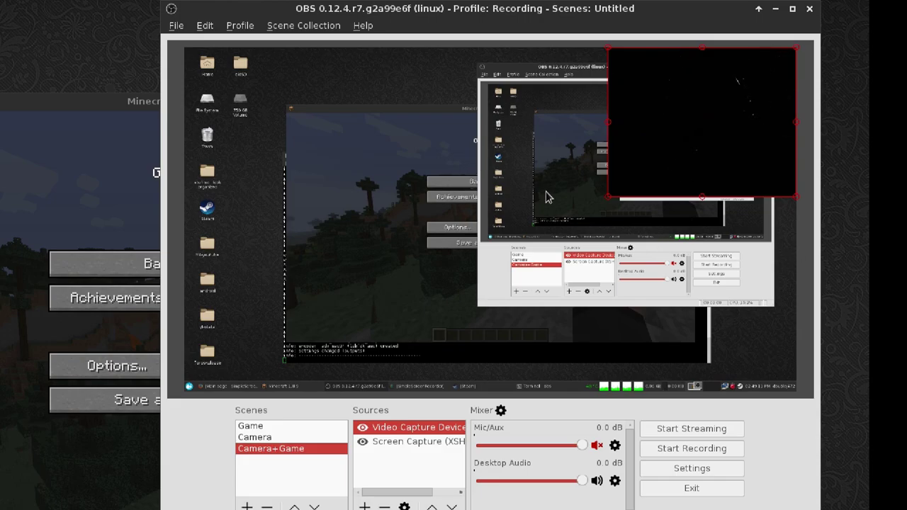
drag(775, 85, 723, 101)
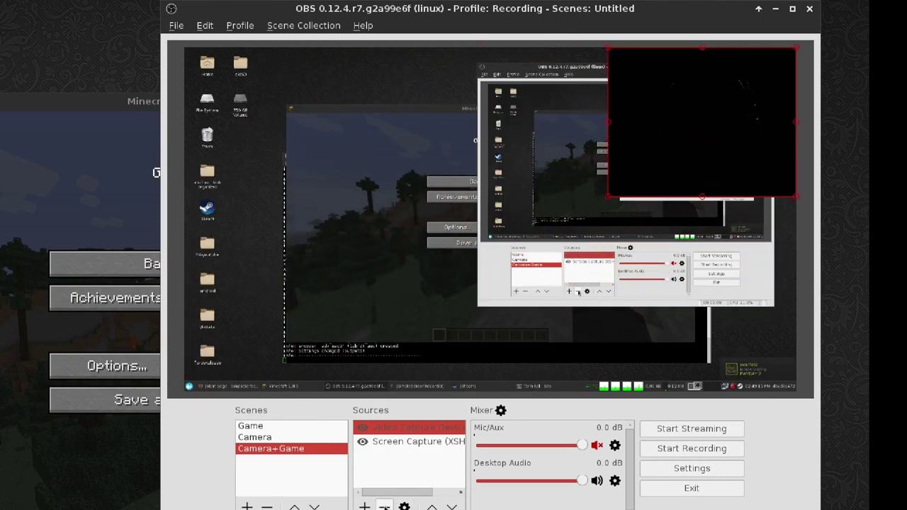
click(406, 455)
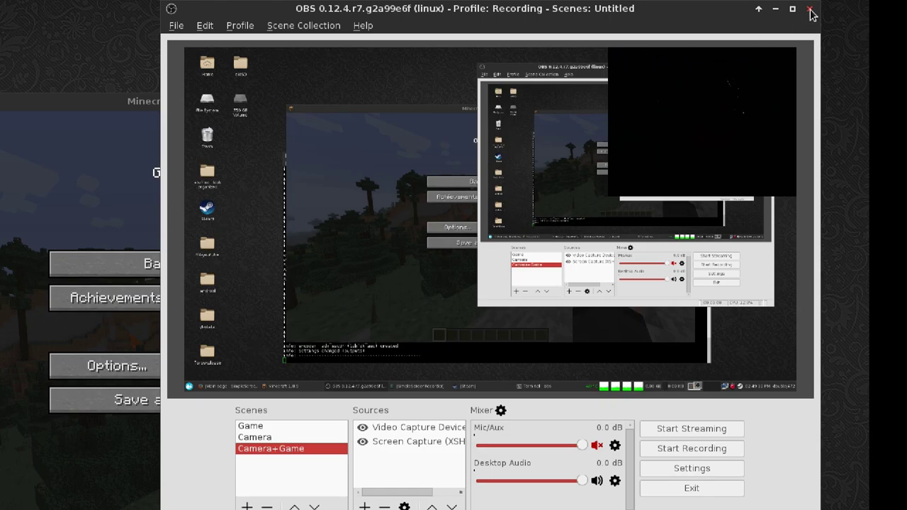
click(18, 331)
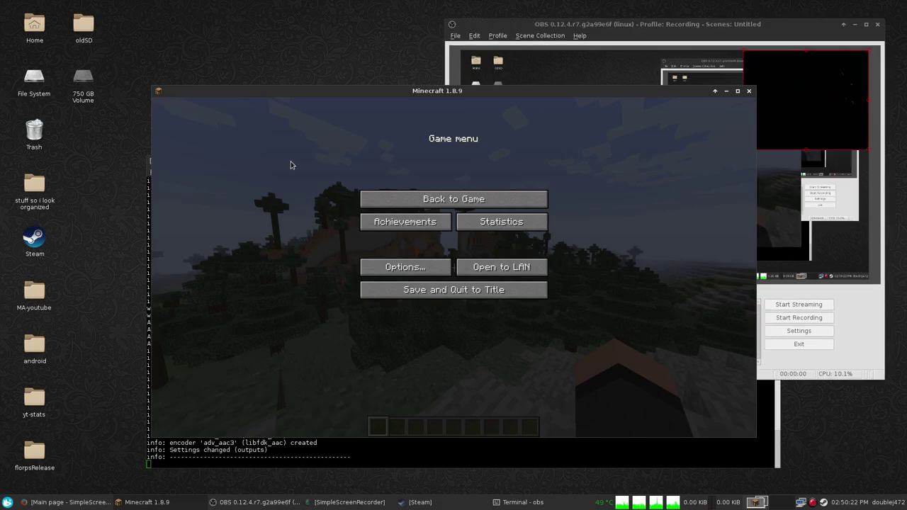
click(631, 27)
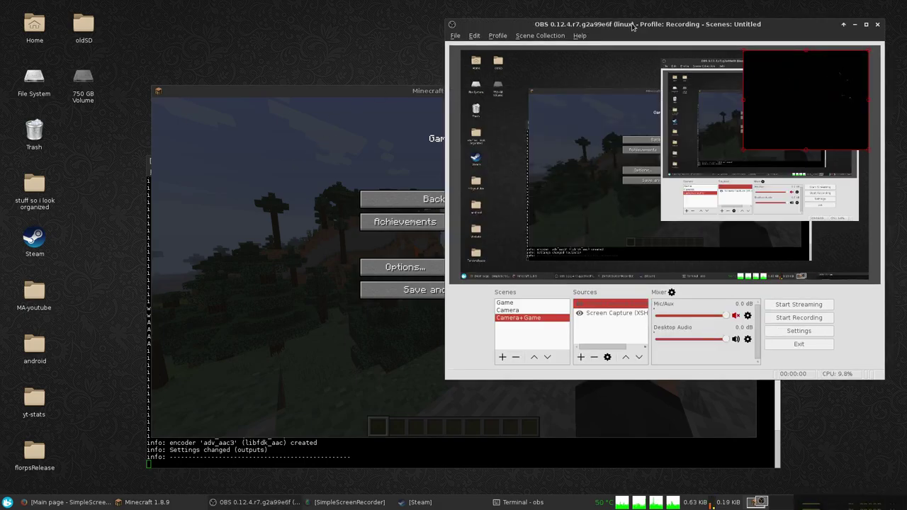
click(264, 165)
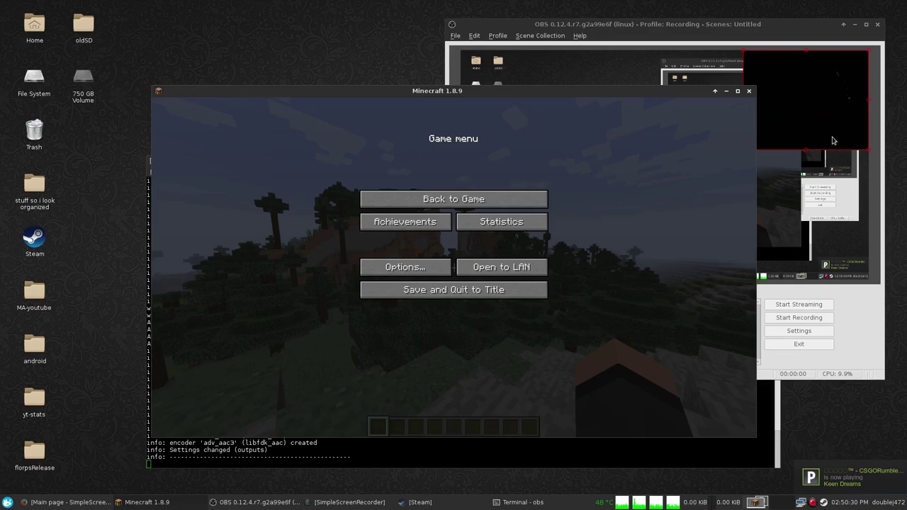
click(697, 24)
drag(697, 25, 677, 32)
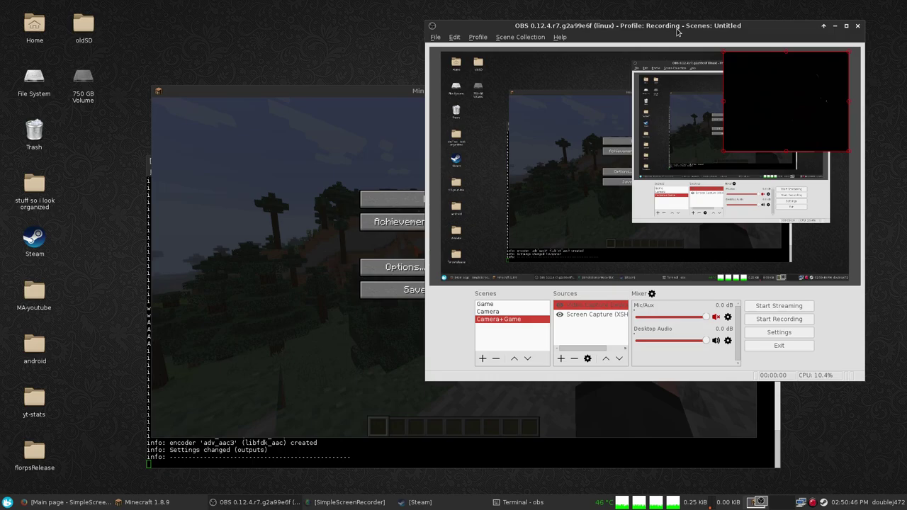
drag(677, 32, 679, 27)
- Leave the current Minecraft world to the title screen and quit the game
click(254, 156)
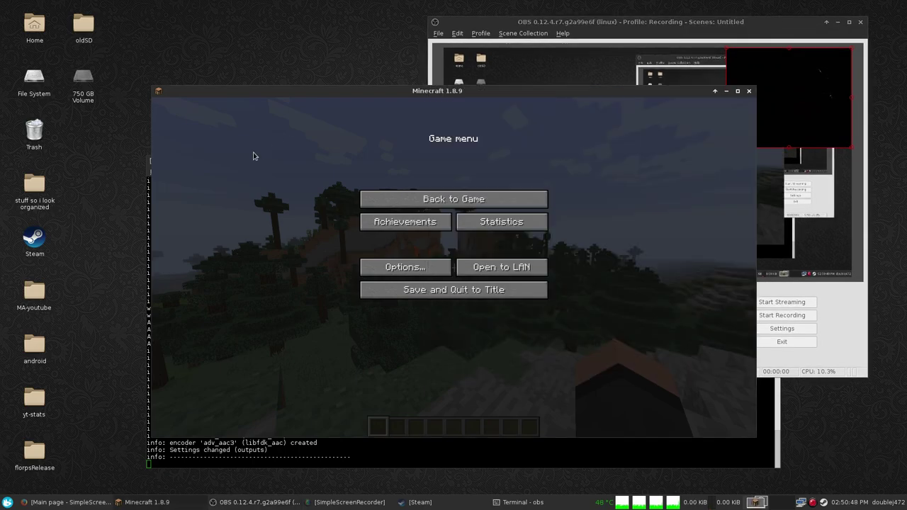
click(406, 267)
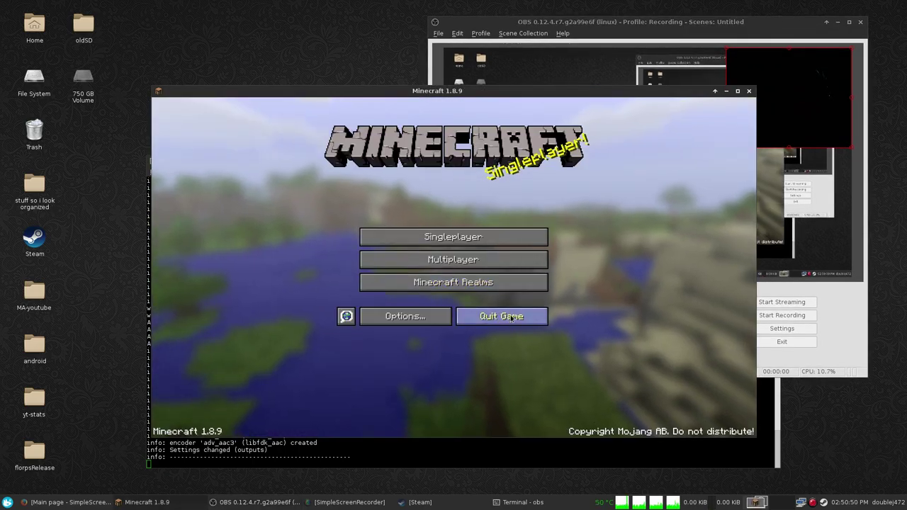
click(501, 316)
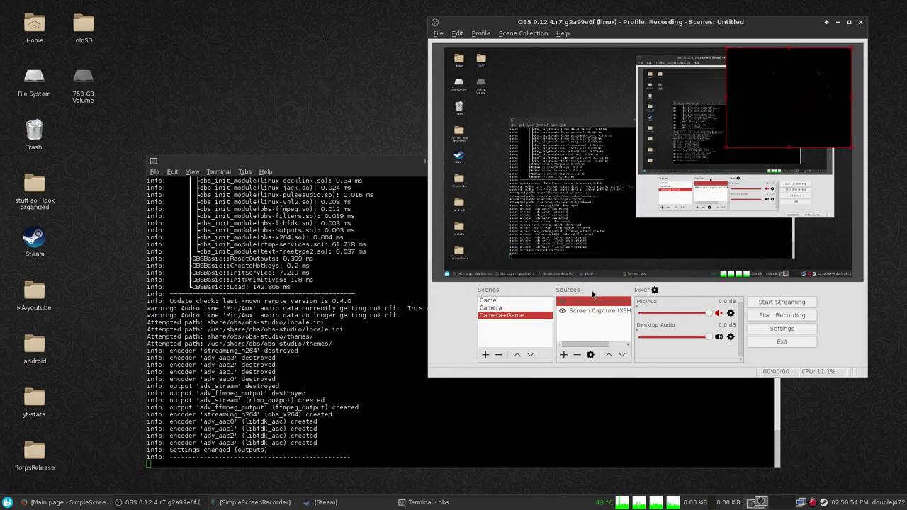
- Try a Window Capture (Xcomposite) source on the SimpleScreenRecorder, Firefox and Desktop windows, cancel its properties and remove the source
click(564, 355)
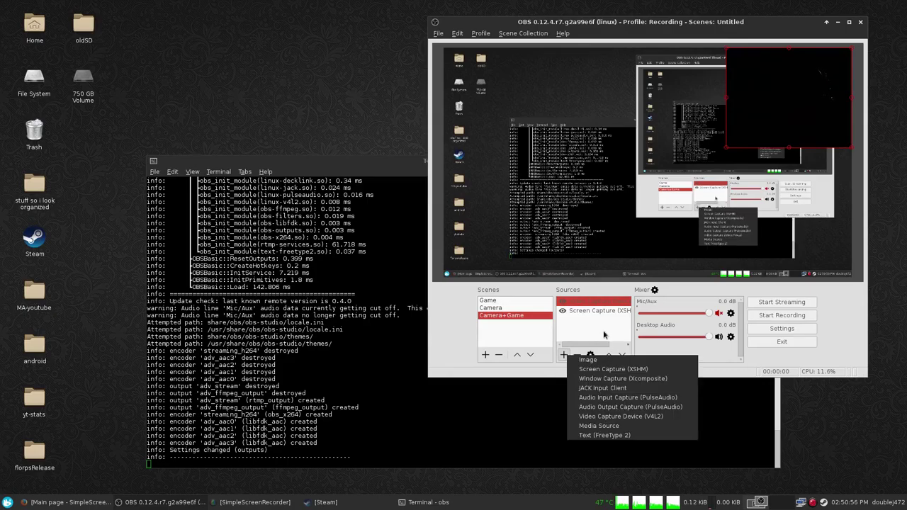
click(623, 378)
click(704, 254)
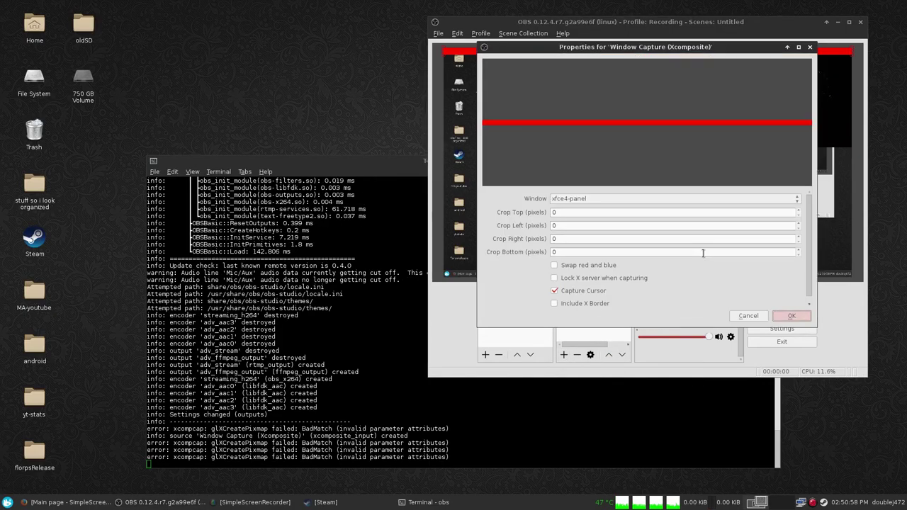
click(608, 199)
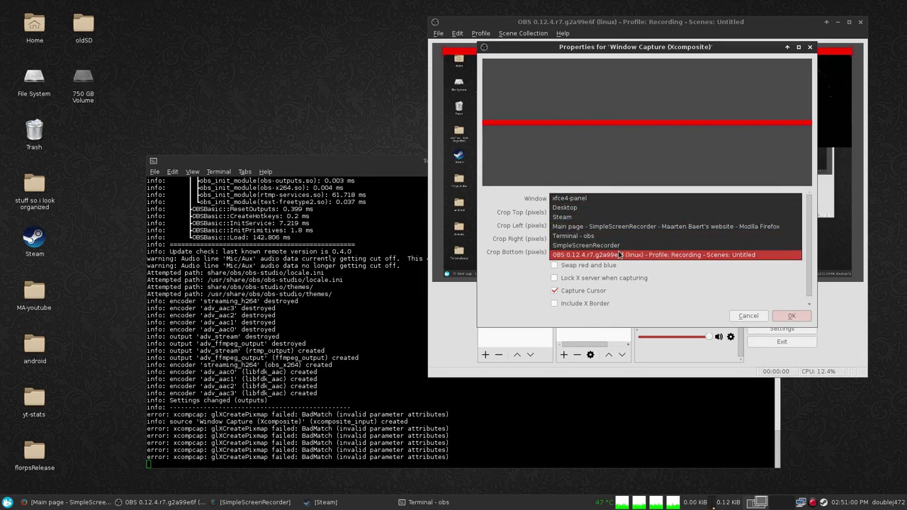
click(616, 246)
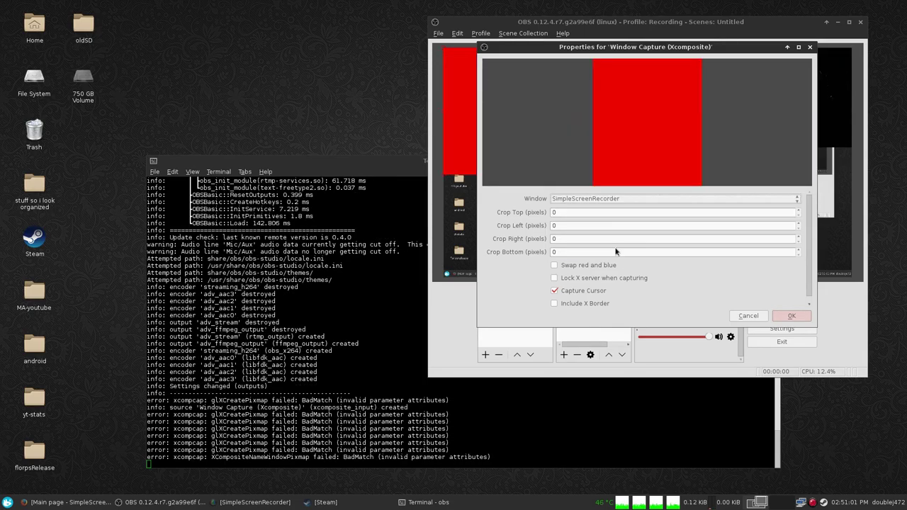
click(615, 199)
click(615, 183)
click(615, 199)
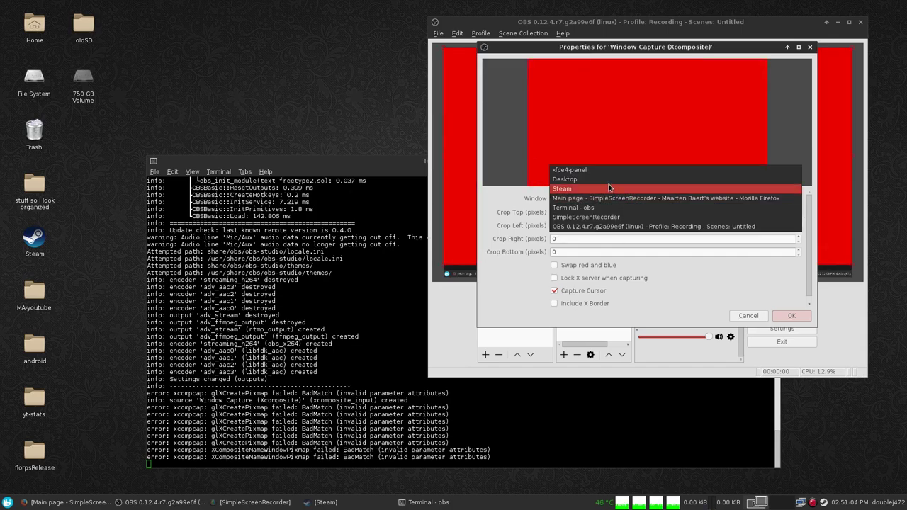
click(606, 178)
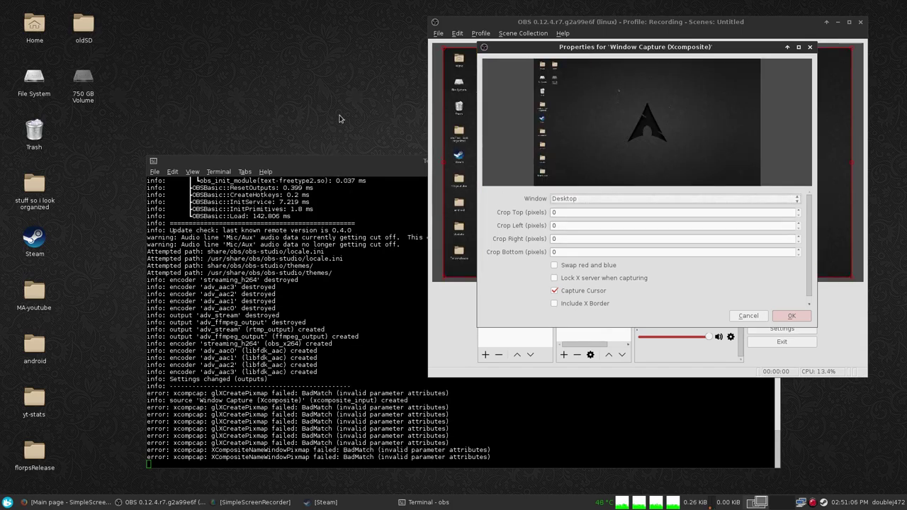
click(760, 316)
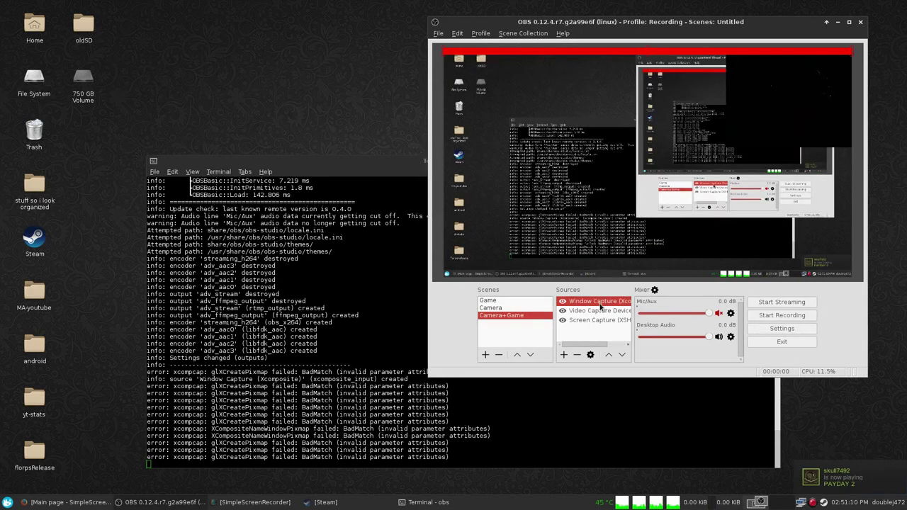
click(577, 356)
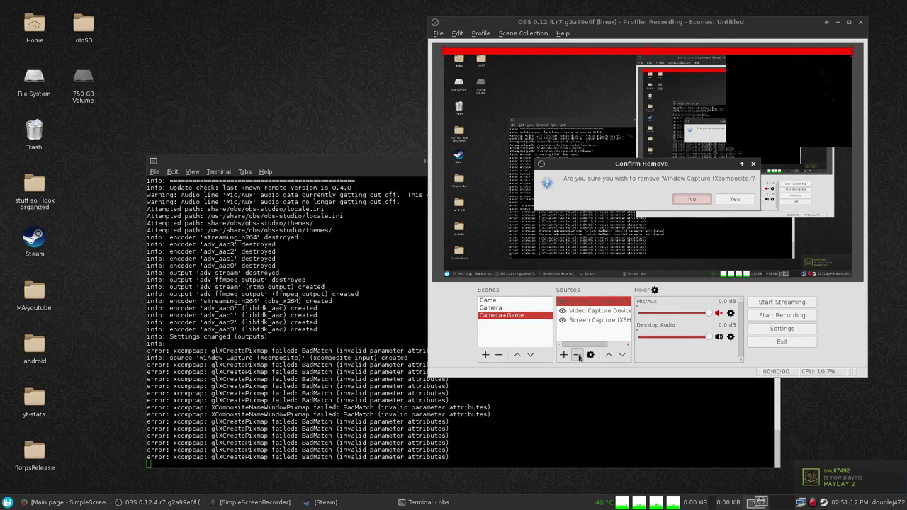
click(734, 198)
- Select the Video Capture Device source and resize its camera overlay from a corner in the preview
click(603, 310)
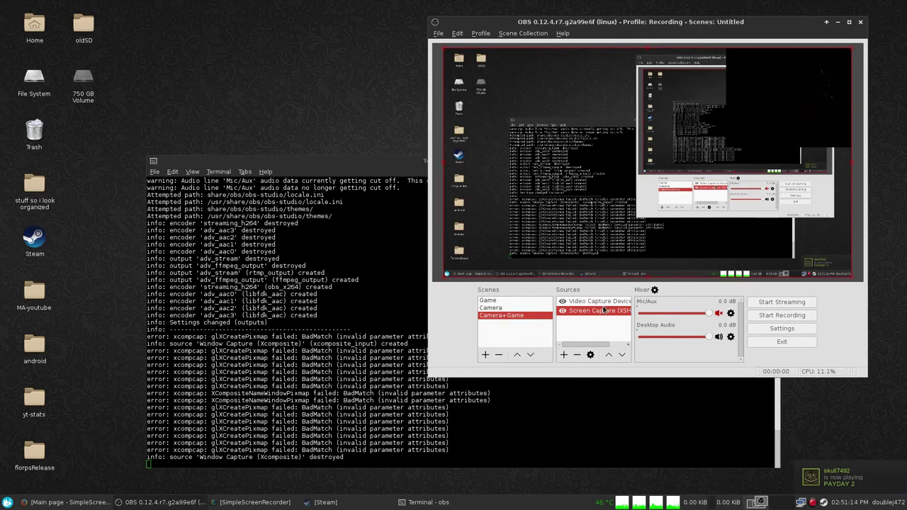
click(606, 302)
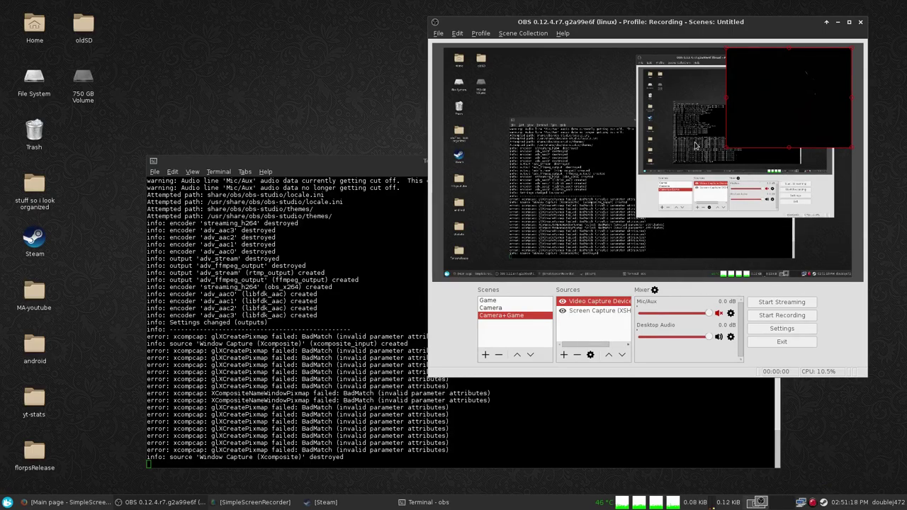
drag(728, 151, 749, 128)
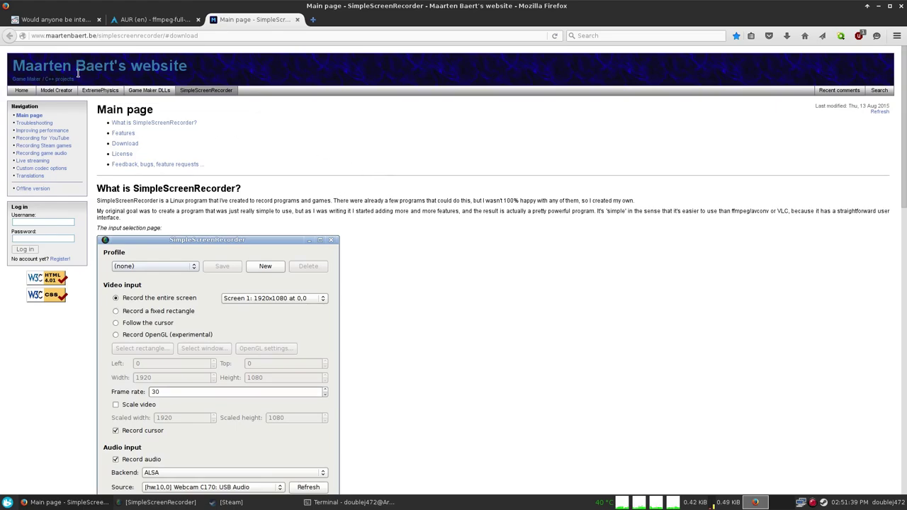
- Open the Recording Steam games guide on the SimpleScreenRecorder website and examine the ssr-glinject %command% launch option instructions
click(70, 150)
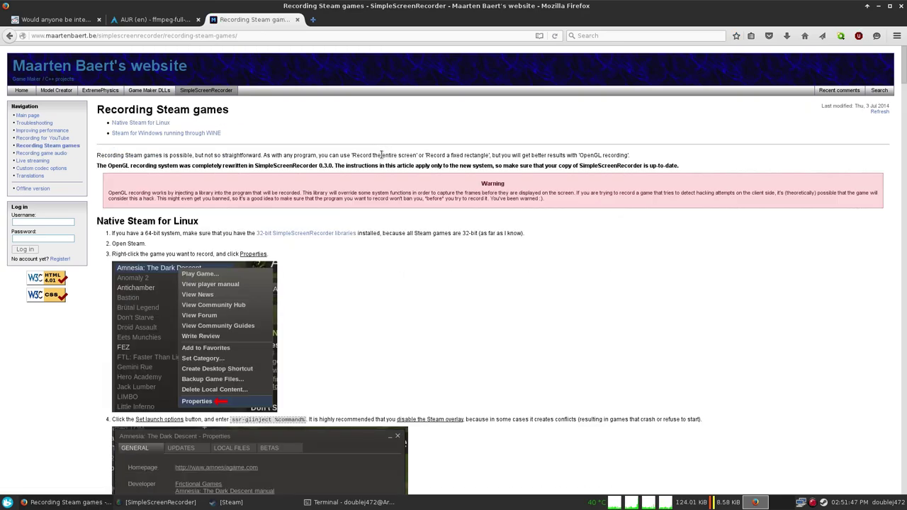
scroll(388, 179, down, 3)
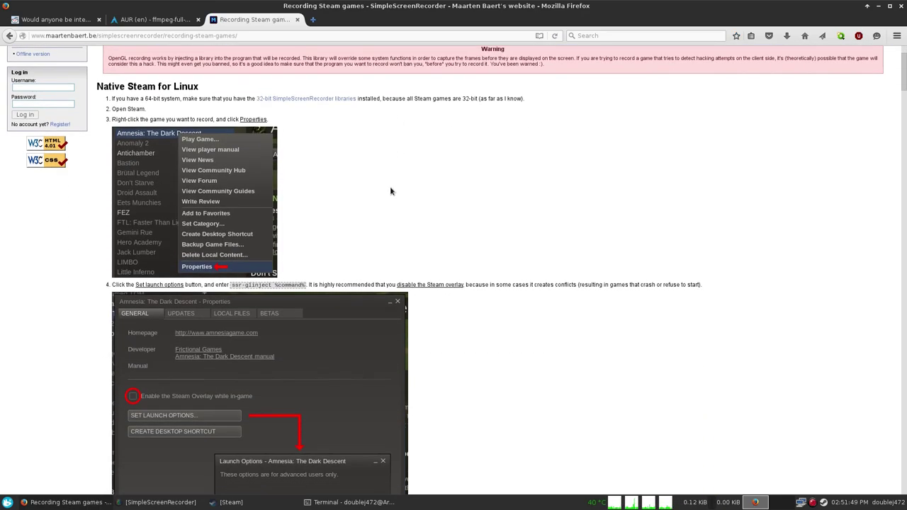
scroll(565, 197, down, 1)
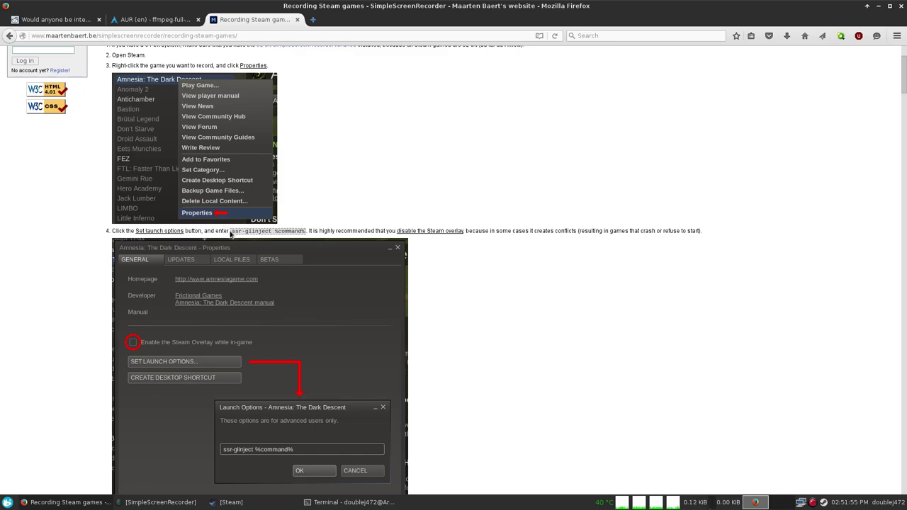
drag(238, 229, 302, 229)
click(298, 230)
click(384, 223)
scroll(494, 226, down, 10)
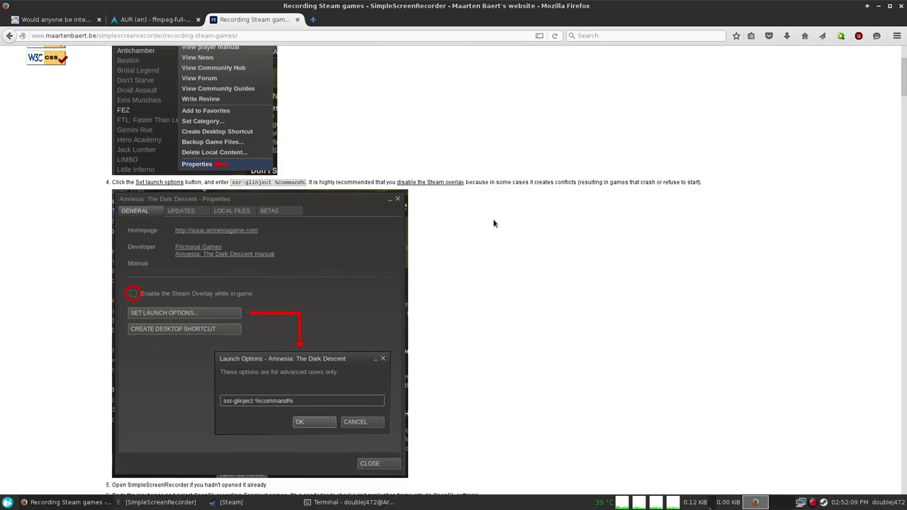
- Switch to the terminal, run simplescreenrecorder and continue past its welcome page to the video input settings
click(875, 5)
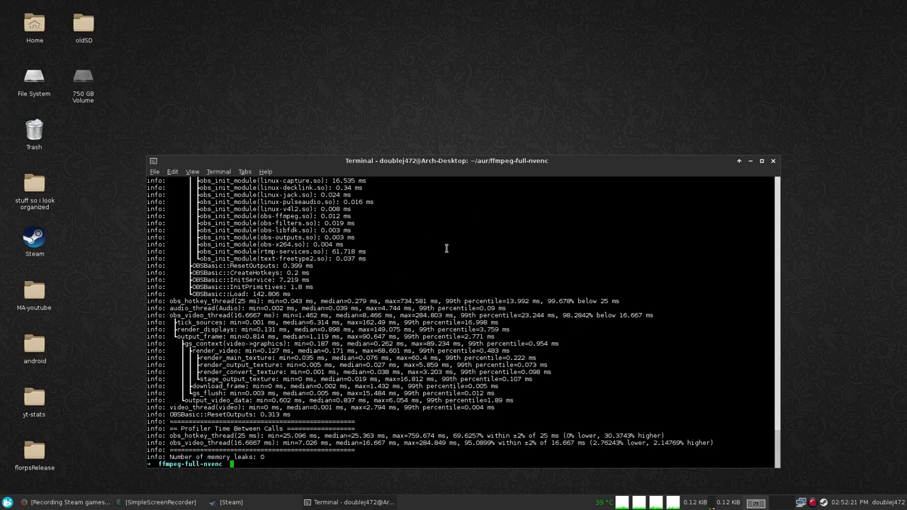
text(sim)
key(Tab)
key(Tab)
key(Tab)
key(Tab)
key(Tab)
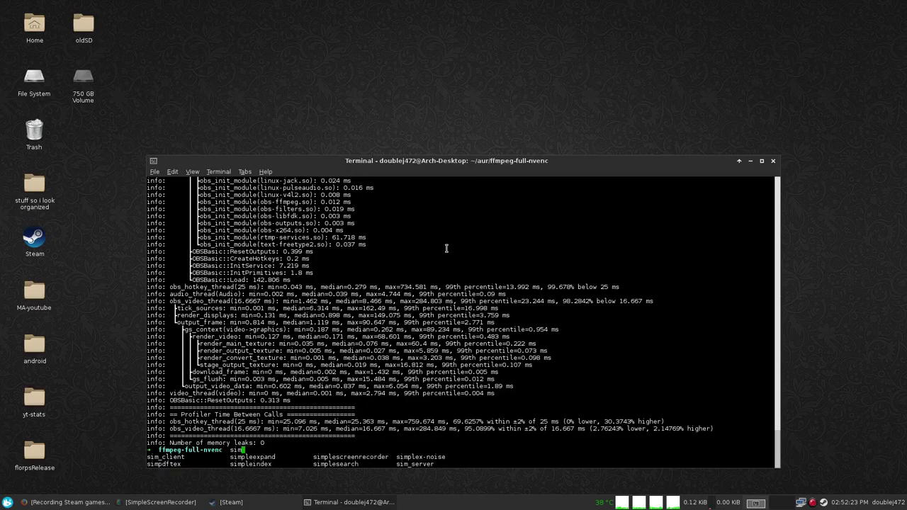
key(Tab)
key(Return)
key(Return)
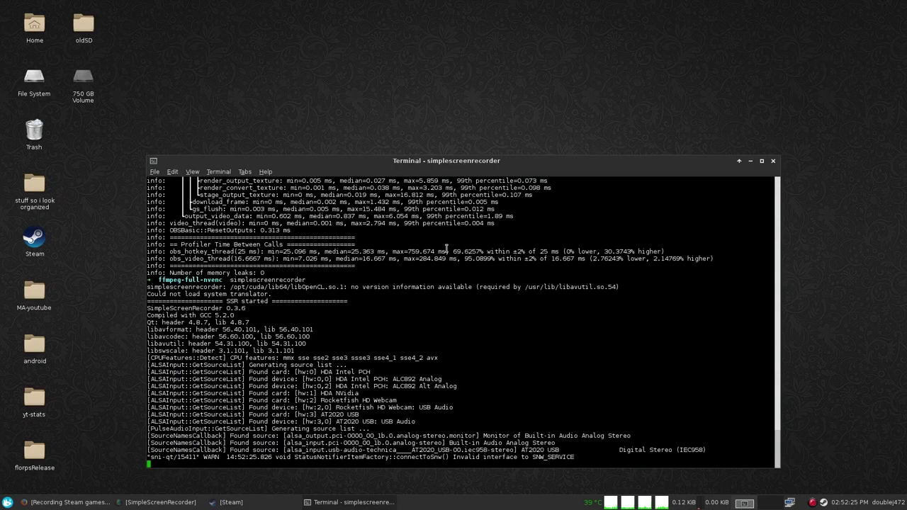
click(517, 387)
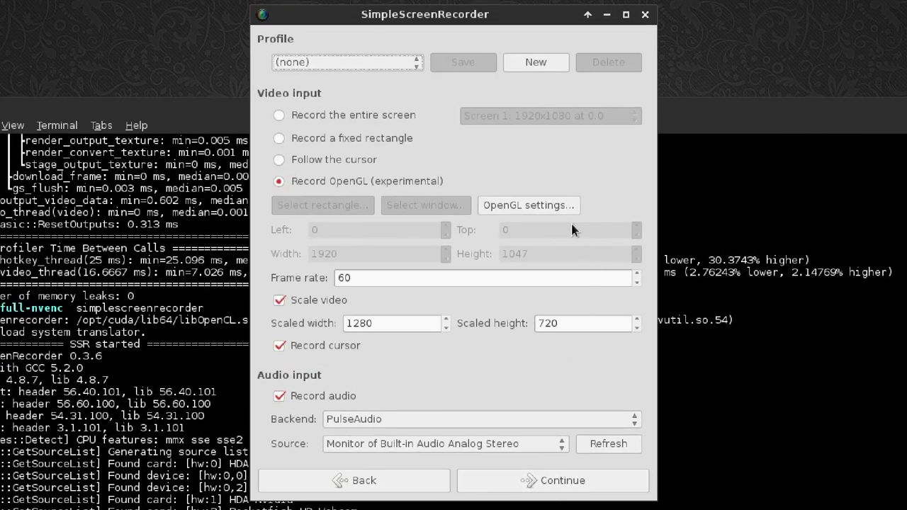
- Clear the launch application command in the OpenGL settings
click(557, 202)
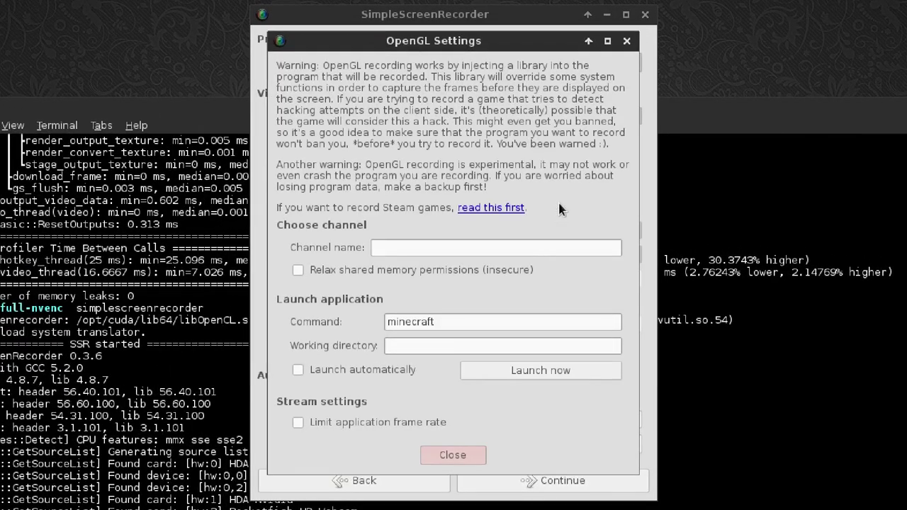
double_click(490, 321)
key(BackSpace)
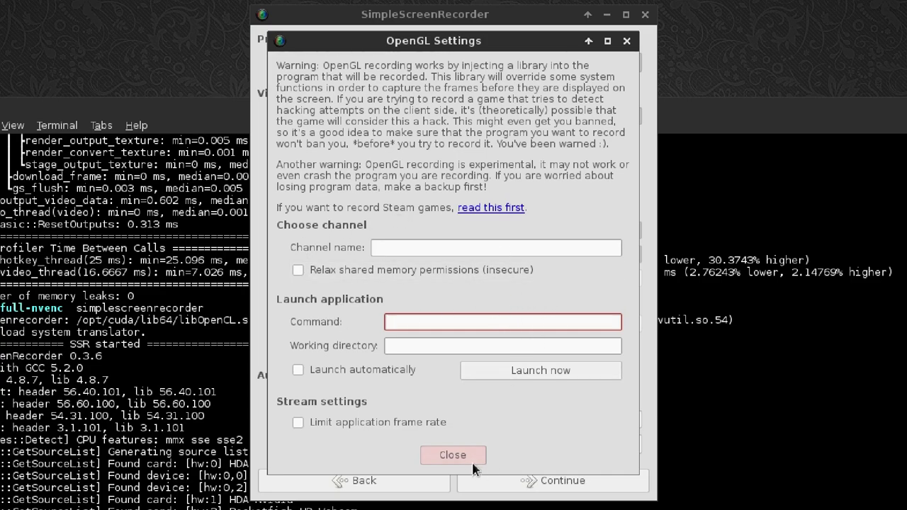
click(453, 456)
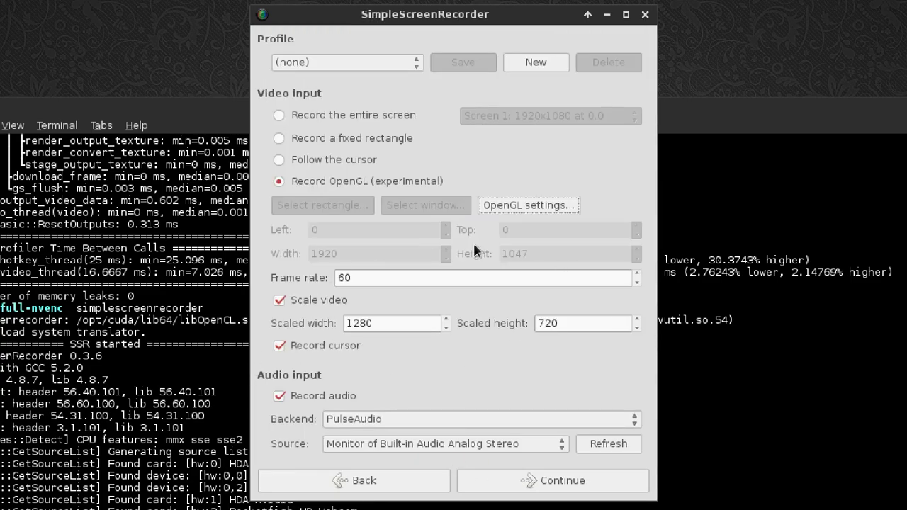
- Continue with the YouTube output profile to the recording page and briefly turn the preview on and off
click(506, 484)
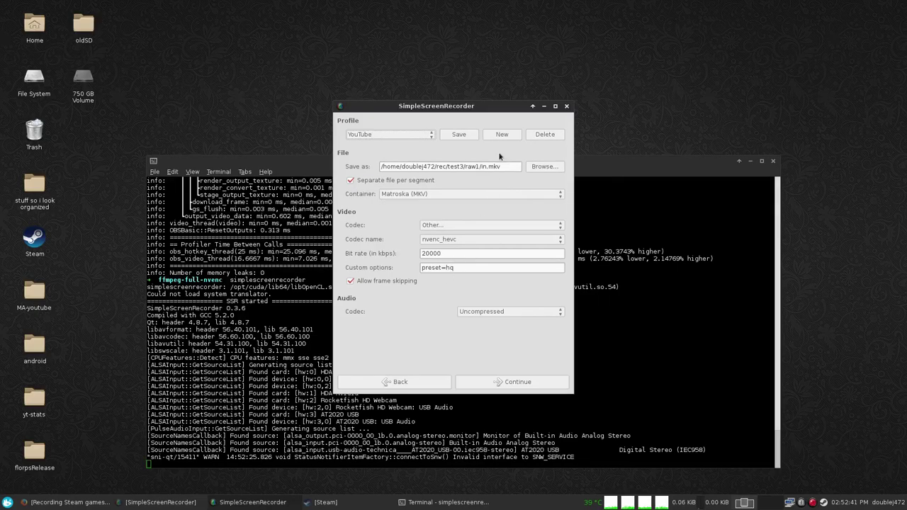
click(518, 383)
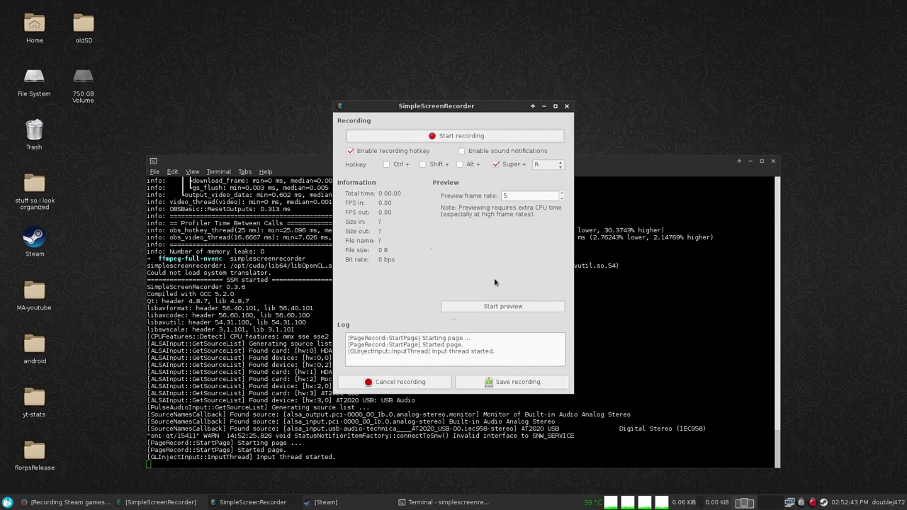
click(497, 306)
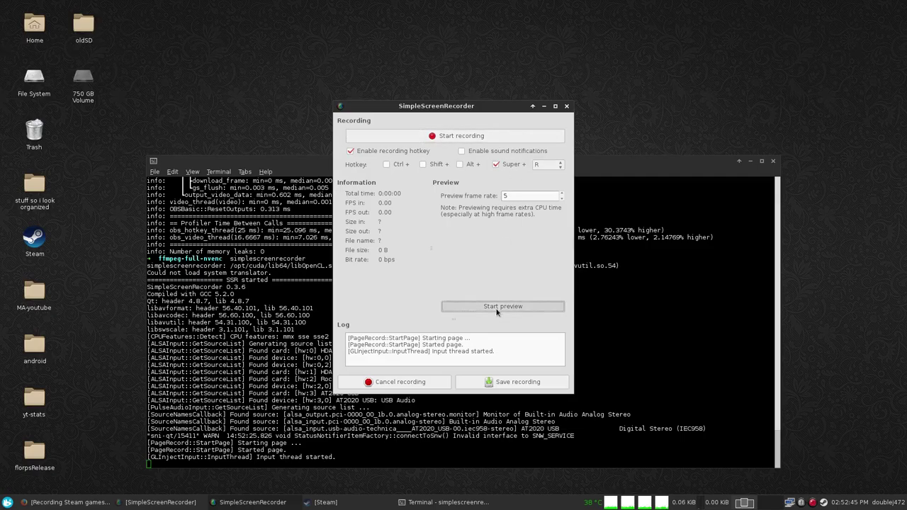
click(499, 305)
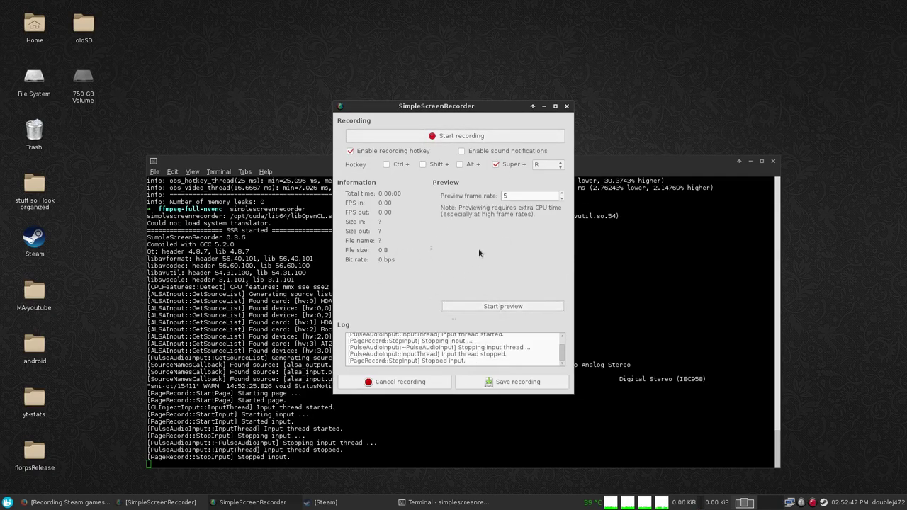
- Switch to Steam and browse the game library, ending on Counter-Strike: Global Offensive
click(328, 503)
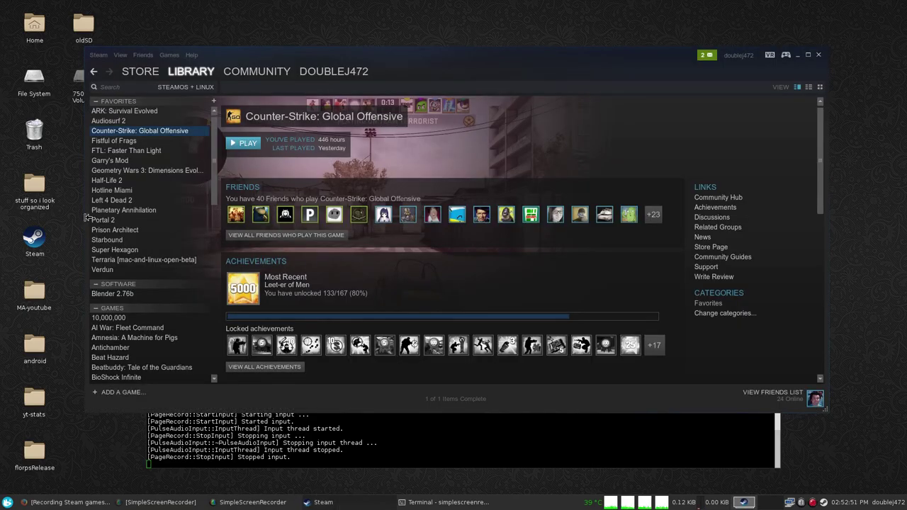
click(142, 161)
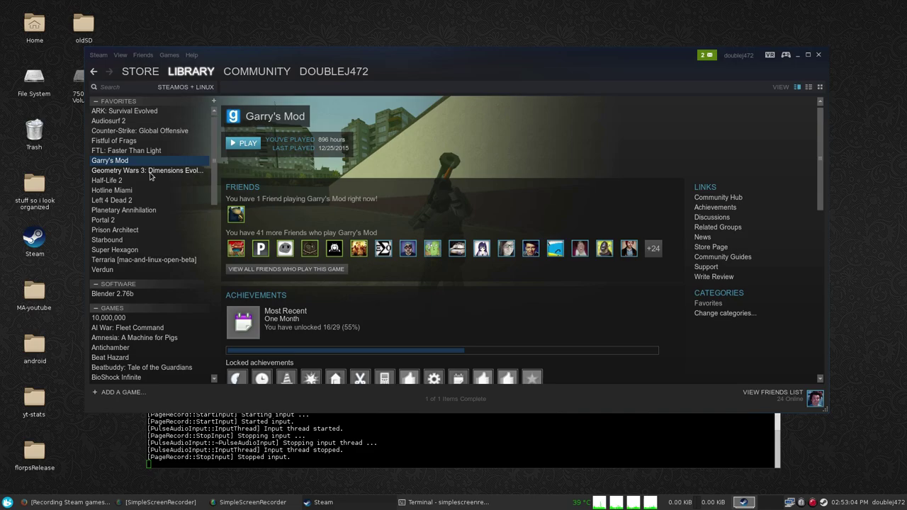
click(149, 181)
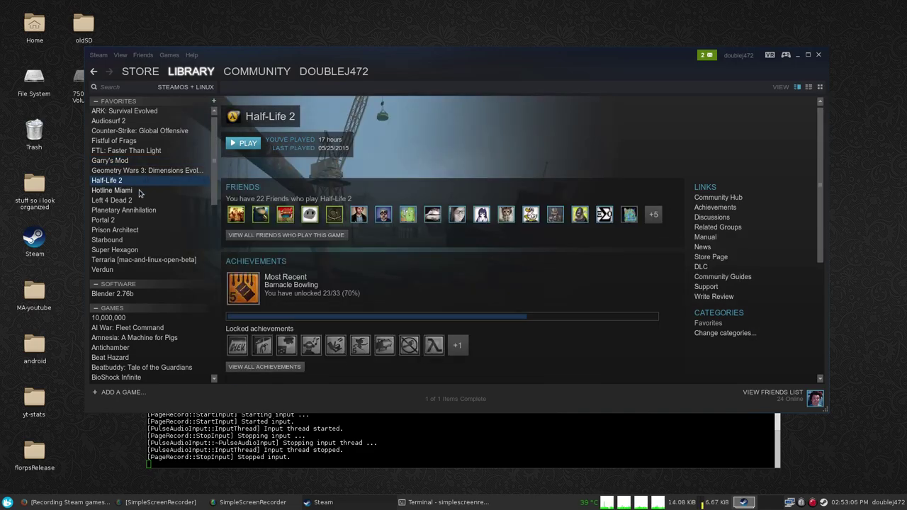
click(159, 122)
click(173, 132)
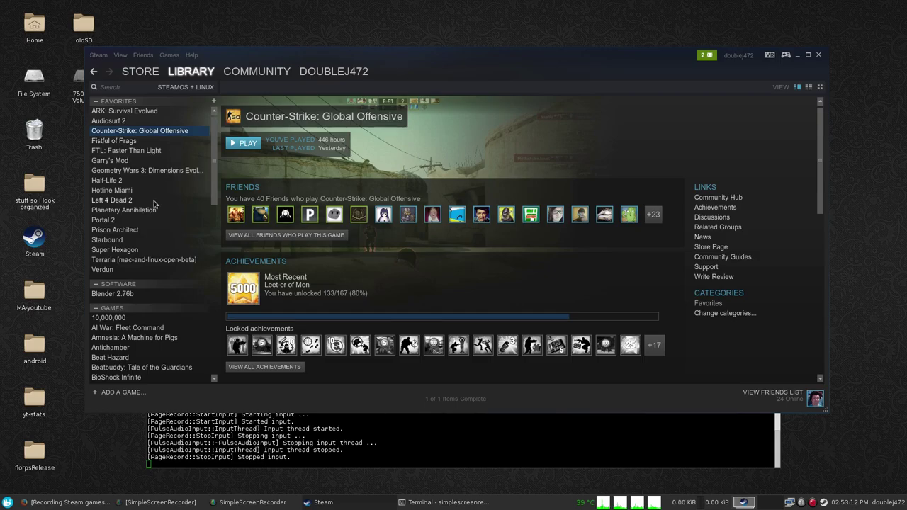
click(152, 259)
scroll(156, 232, down, 2)
scroll(156, 232, down, 10)
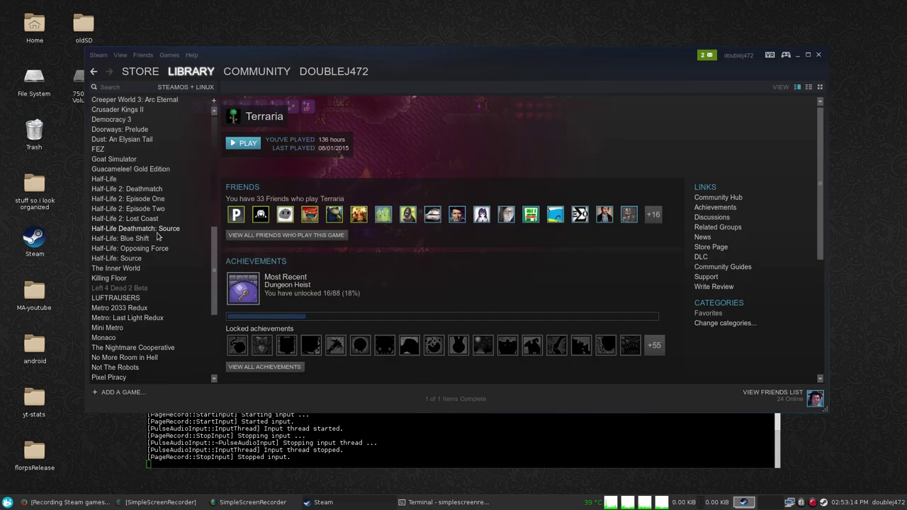
scroll(186, 139, up, 12)
click(183, 131)
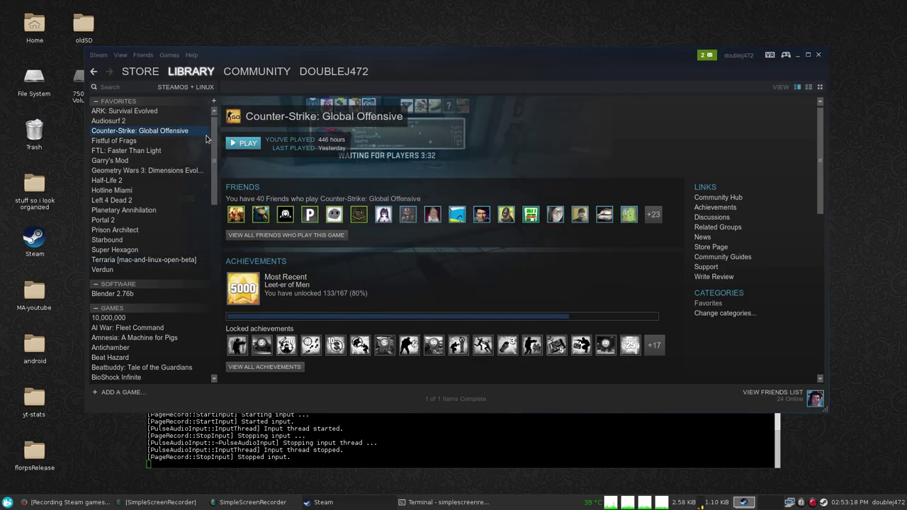
- Open the Counter-Strike: Global Offensive properties and accept ssr-glinject %command% as its launch option
right_click(188, 134)
click(215, 270)
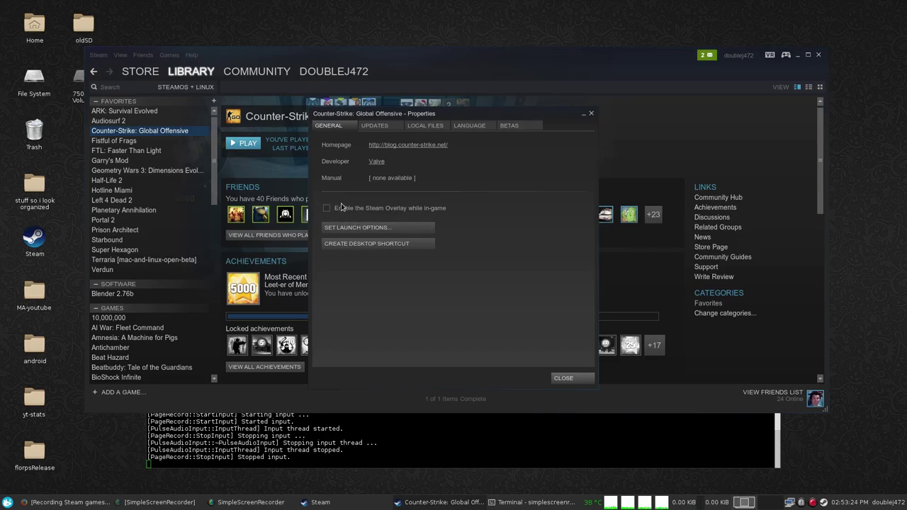
click(357, 229)
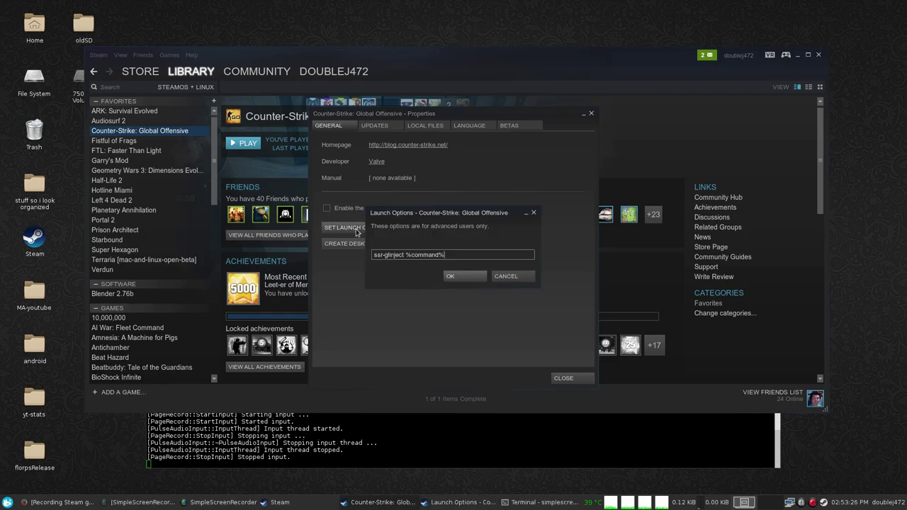
click(457, 252)
click(380, 258)
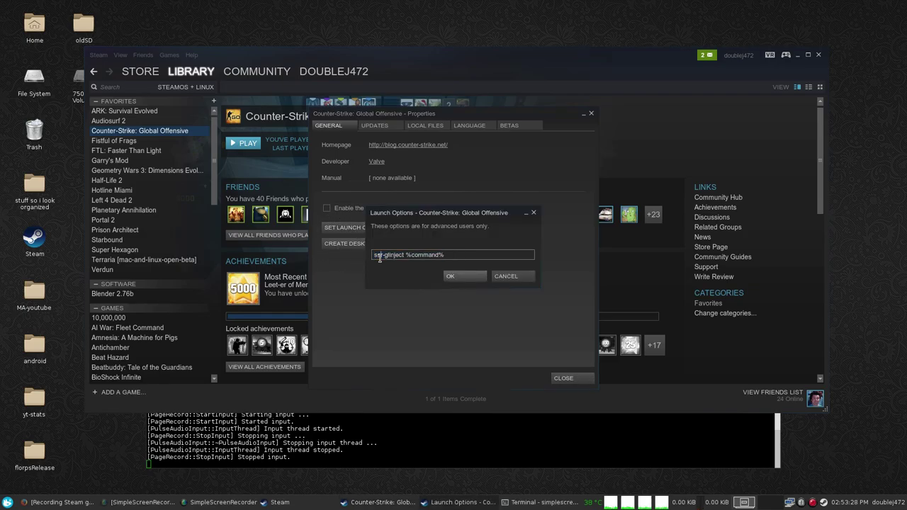
click(473, 275)
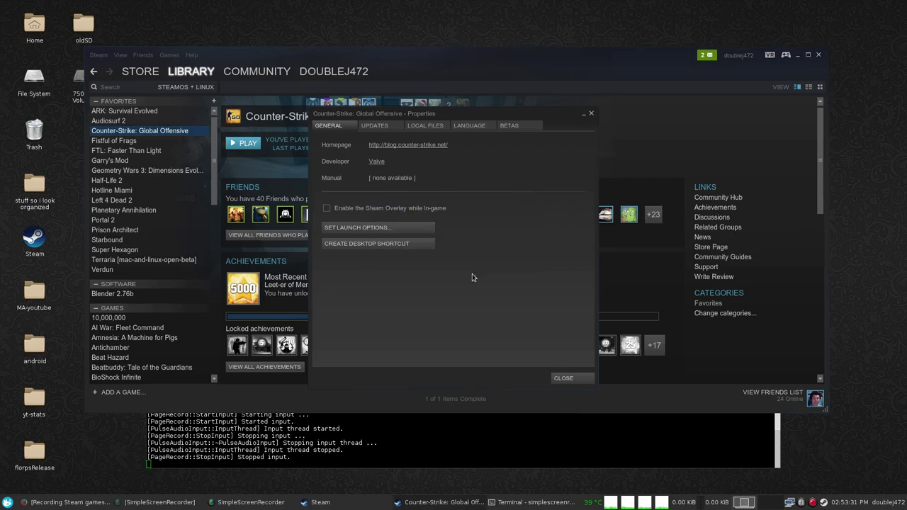
click(563, 378)
- Launch Counter-Strike: Global Offensive and start the SimpleScreenRecorder preview, moving the recorder window clear of the game
click(244, 144)
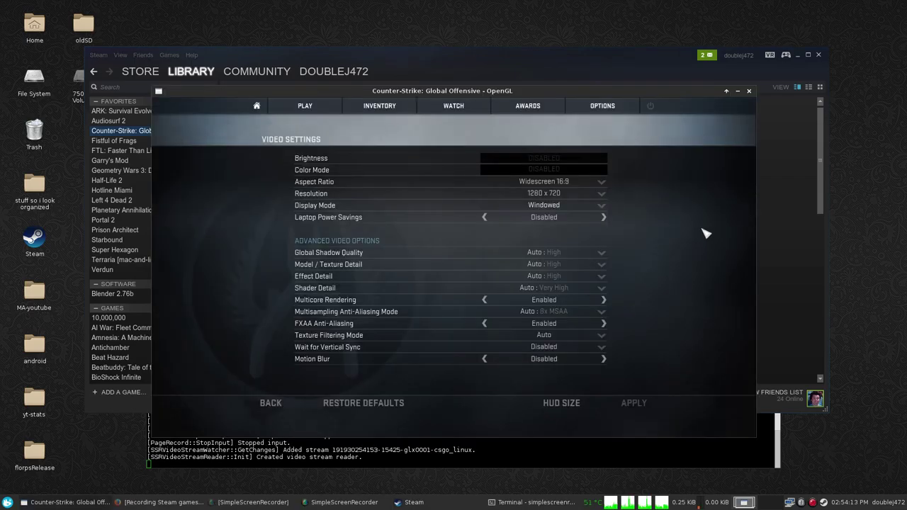
click(345, 503)
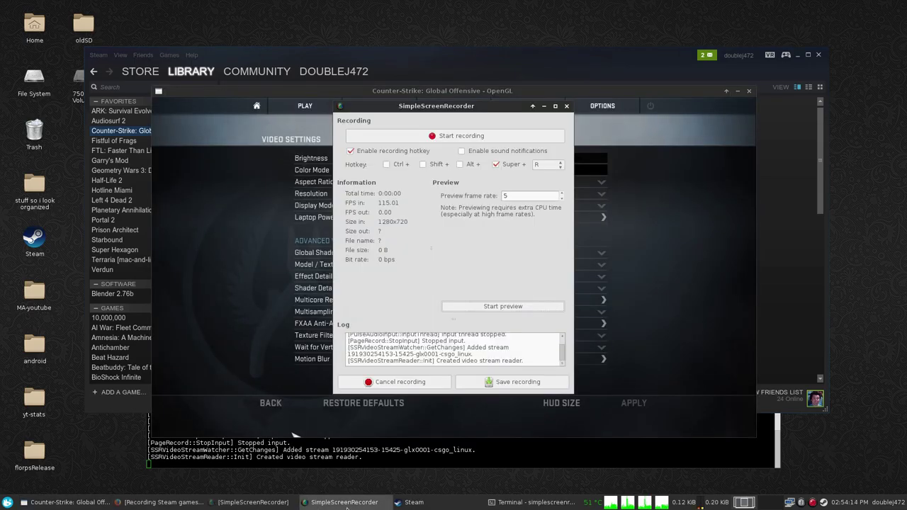
click(511, 306)
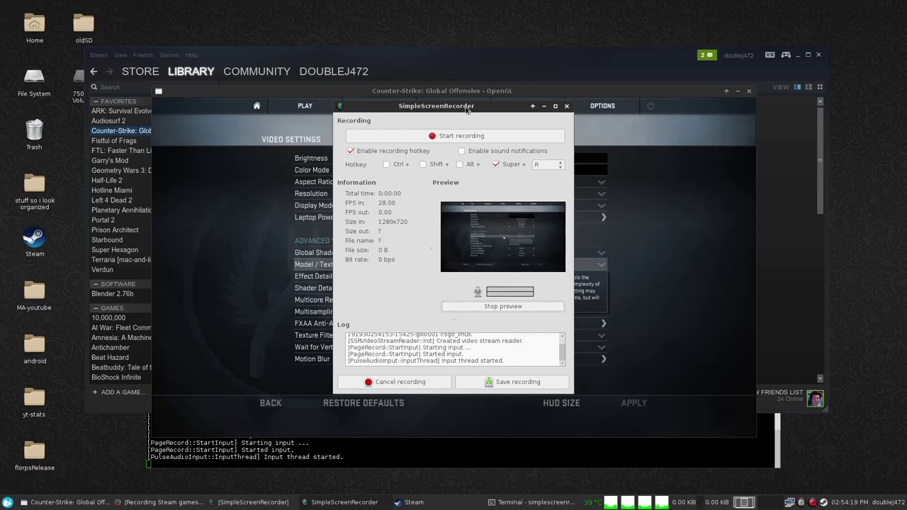
drag(468, 106, 787, 54)
- Switch focus between the game and SimpleScreenRecorder with their windows overlapping to examine the OpenGL capture preview
click(420, 95)
click(305, 105)
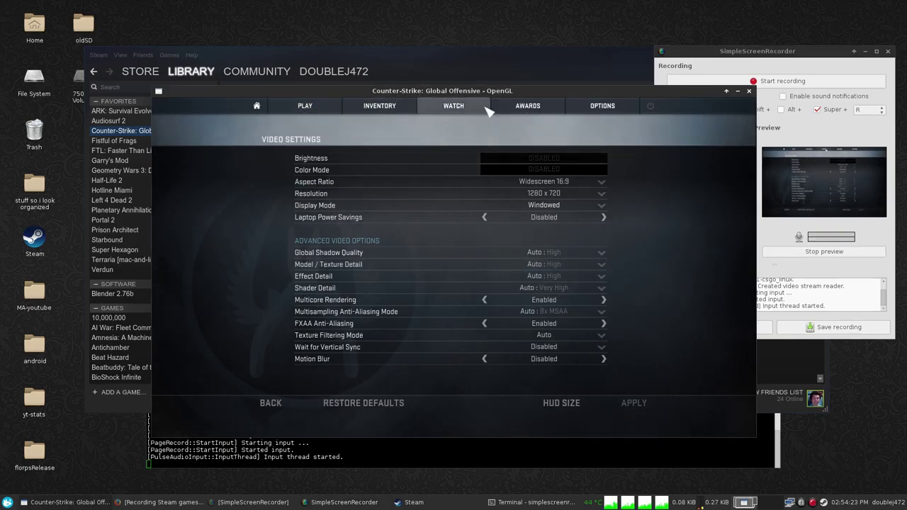
click(780, 56)
drag(780, 56, 745, 31)
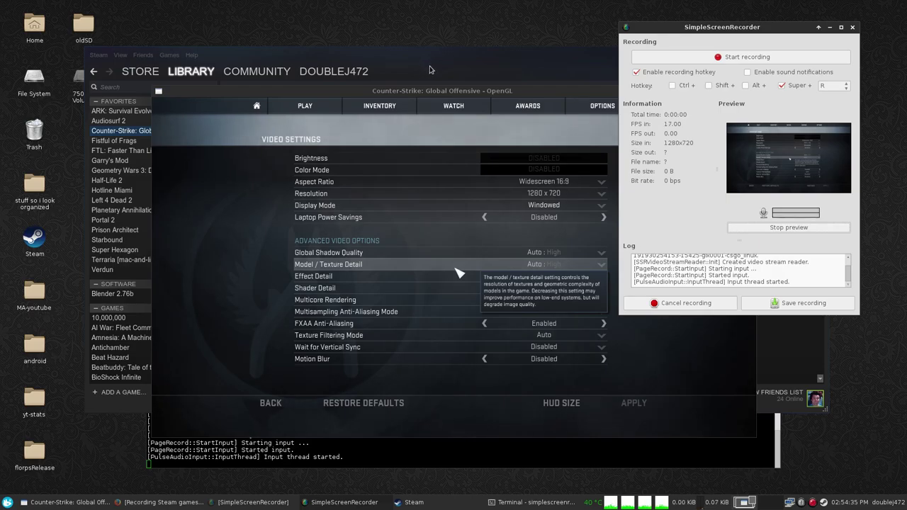
click(429, 107)
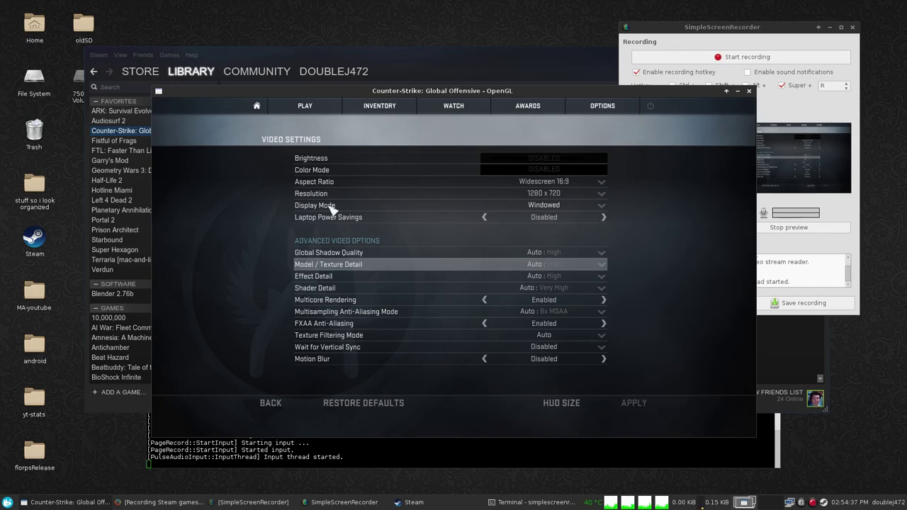
mouse_move(577, 304)
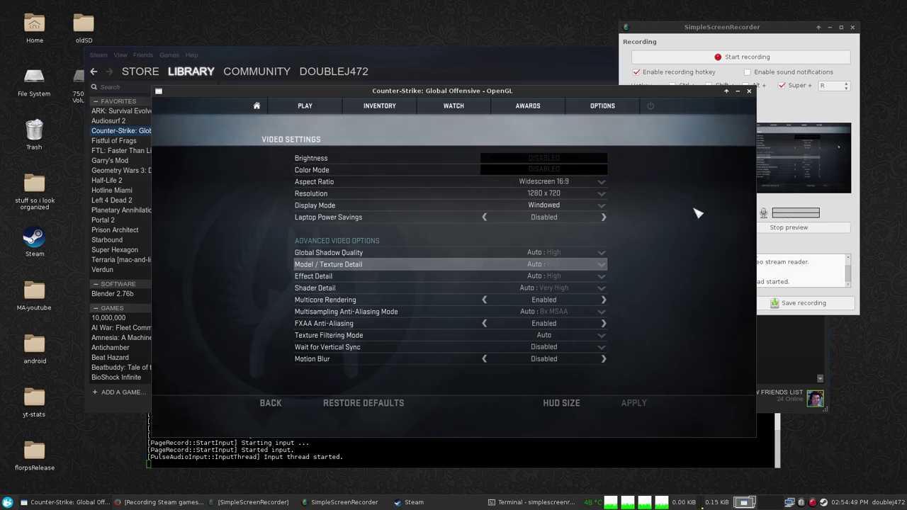
click(725, 91)
click(457, 273)
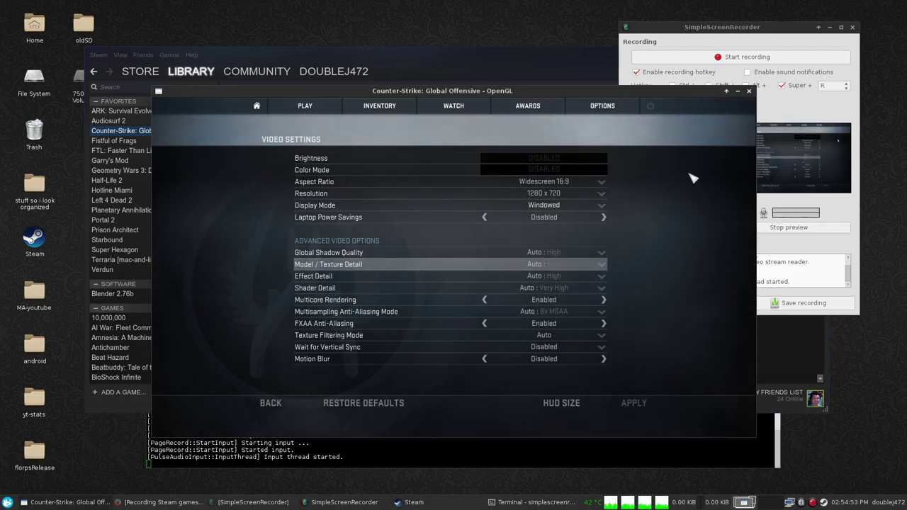
click(762, 36)
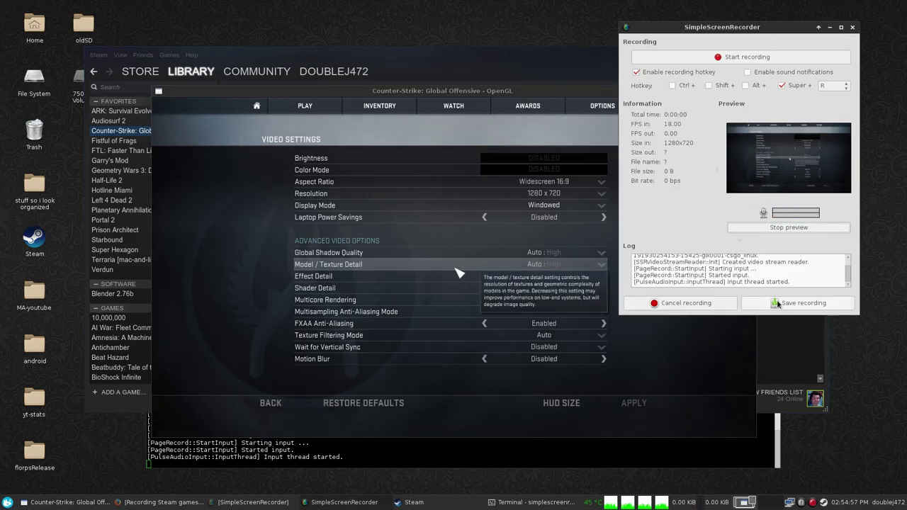
click(457, 273)
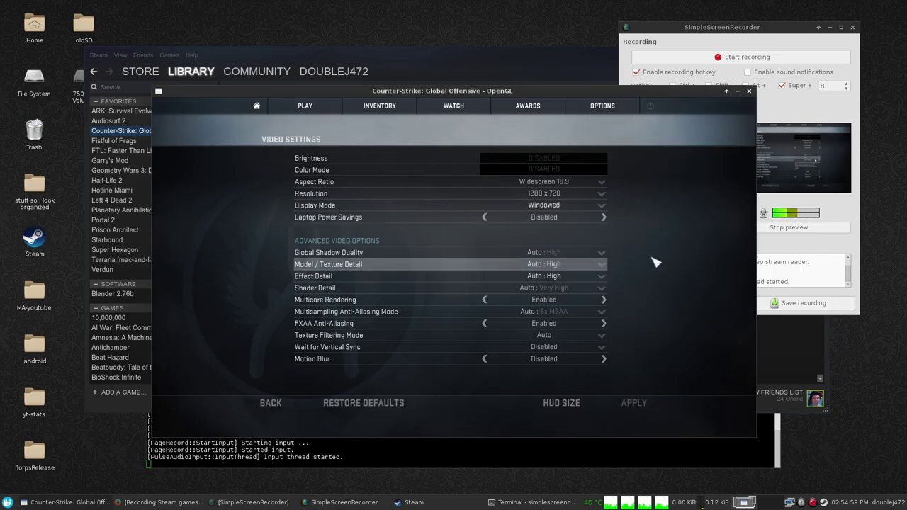
click(806, 296)
click(457, 273)
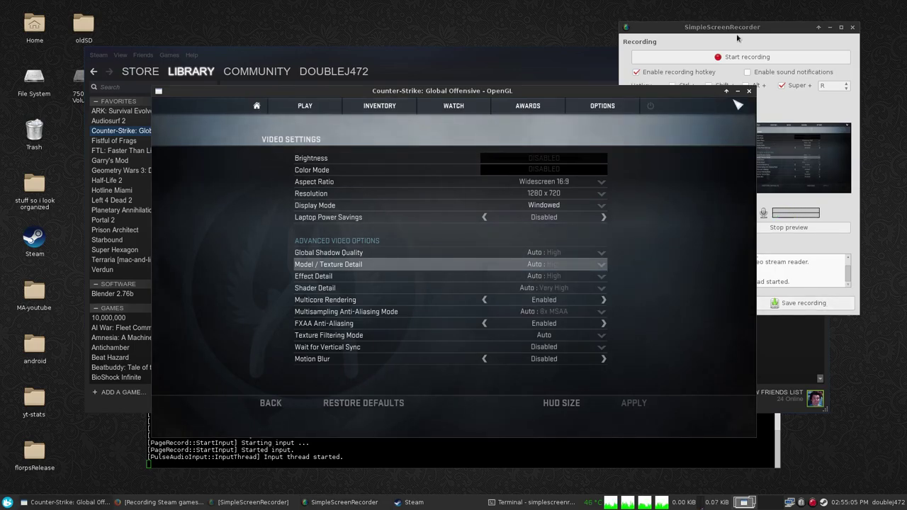
click(738, 105)
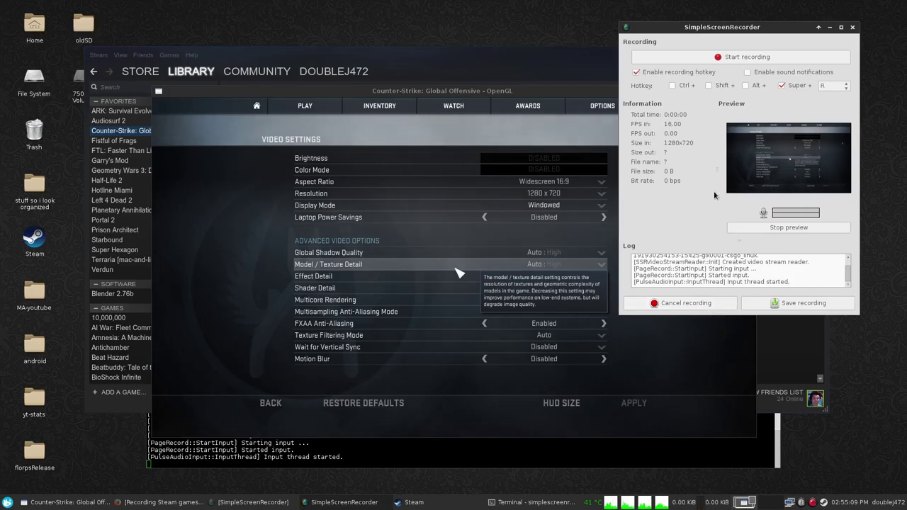
- Cancel the recording, go back to the video input settings and set a fixed rectangle matching the Counter-Strike game window
click(698, 301)
click(699, 299)
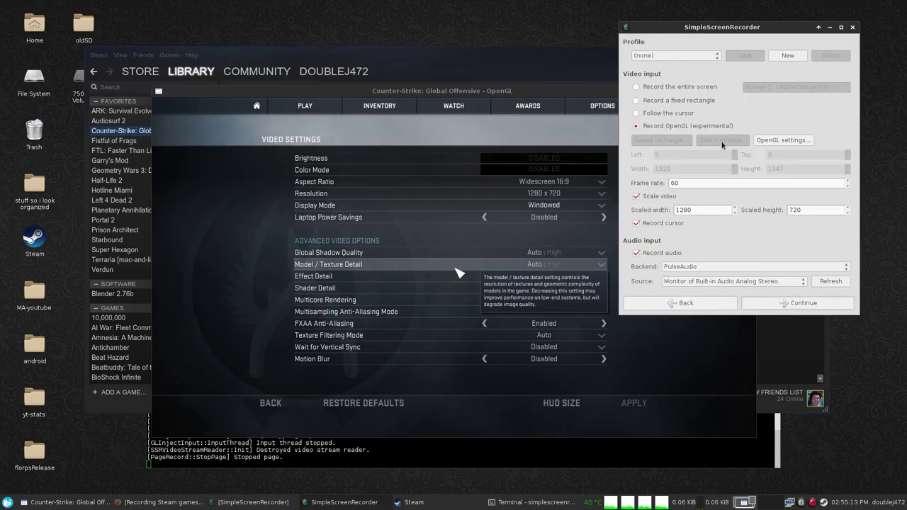
click(703, 101)
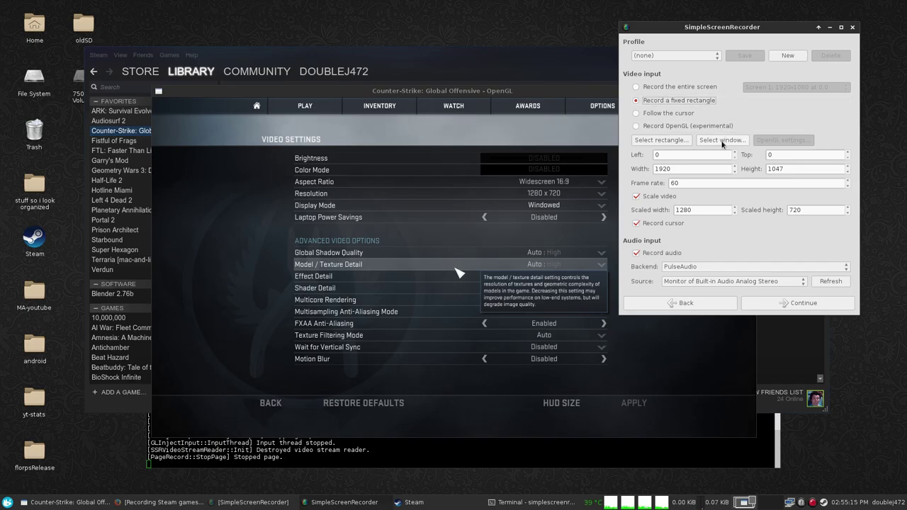
click(723, 140)
click(216, 131)
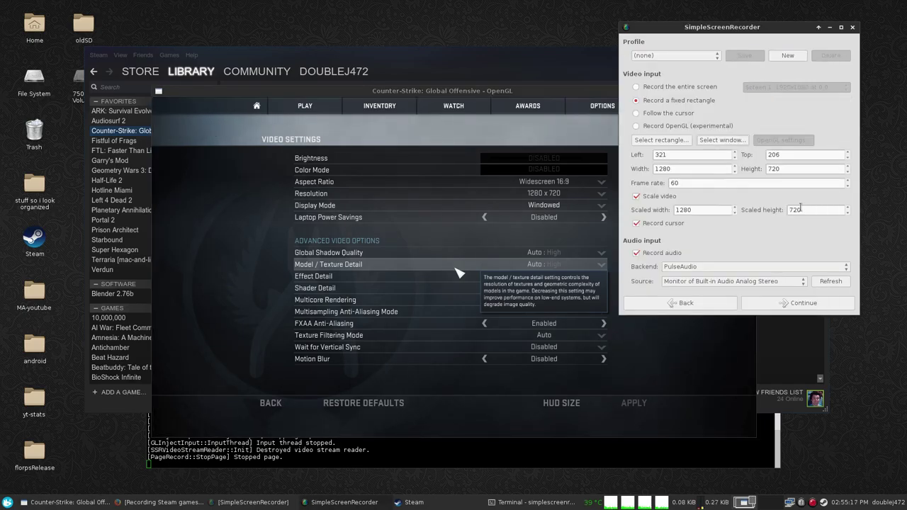
- Preview the fixed-rectangle capture while moving the recorder window over the game, and return to the video input settings
click(784, 303)
click(784, 303)
click(799, 228)
click(801, 229)
drag(678, 27, 467, 66)
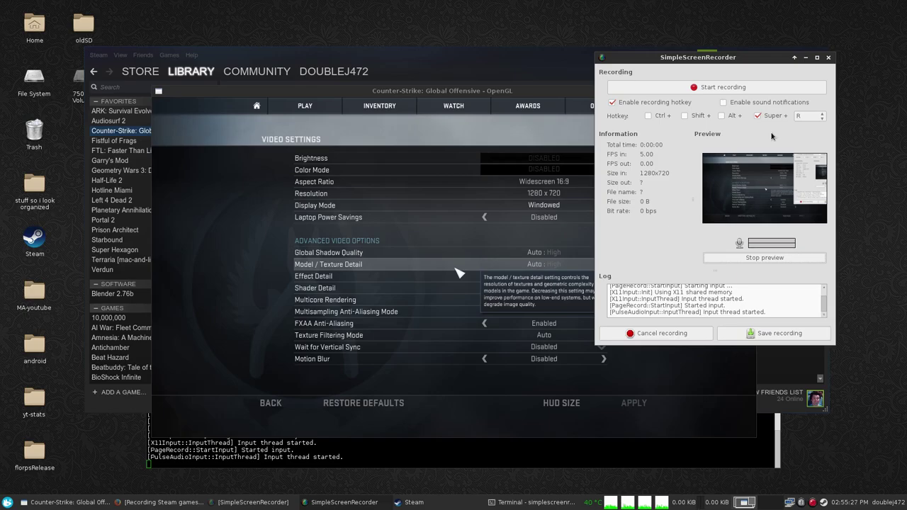
click(672, 334)
click(660, 333)
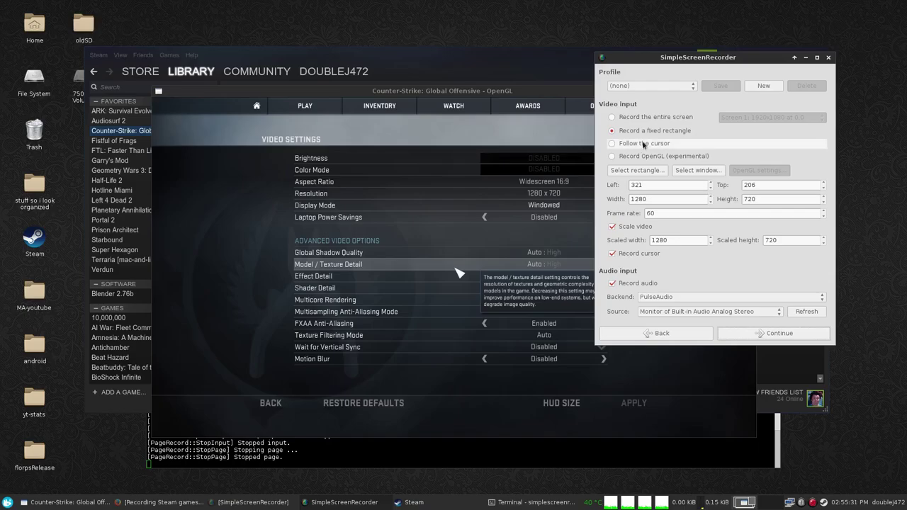